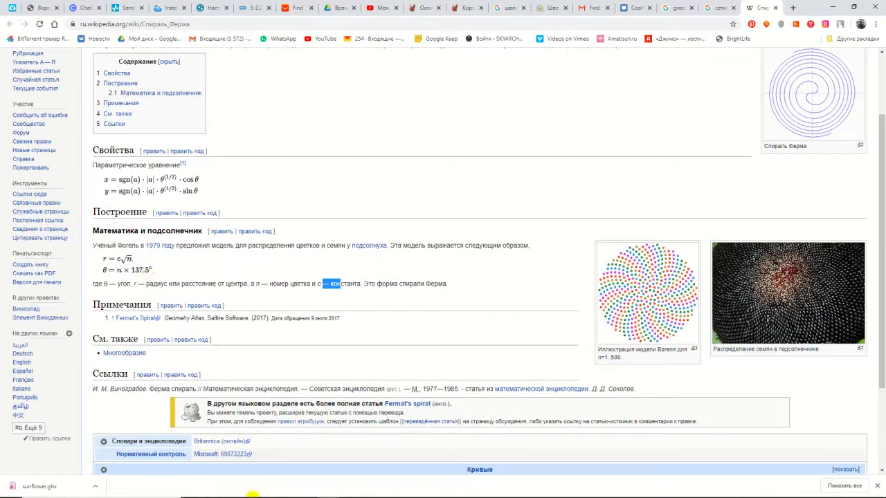
Step: Switch to Grasshopper in Rhinoceros and add a number slider set to 137.5 on the canvas
{"action": "mouse_move", "coordinate": [309, 490]}
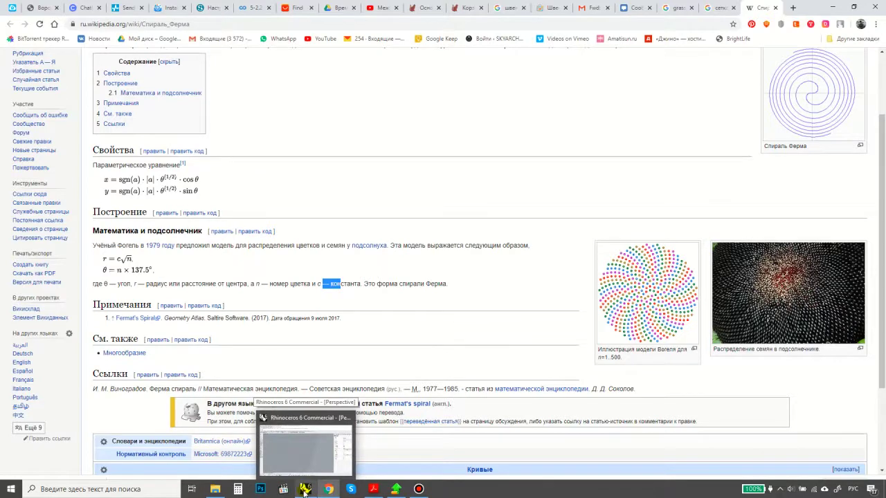
{"action": "left_click", "coordinate": [305, 490]}
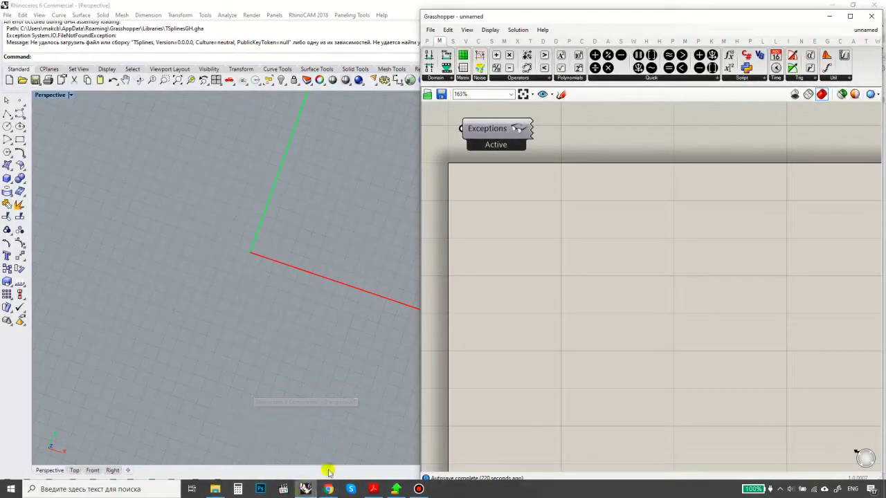
{"action": "double_click", "coordinate": [539, 256]}
{"action": "type", "text": "137"}
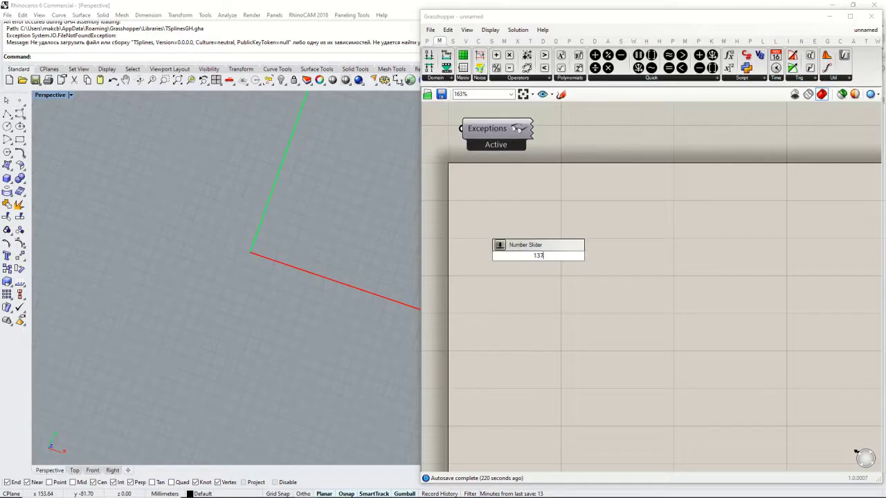
{"action": "type", "text": ","}
{"action": "key", "text": "BackSpace"}
{"action": "type", "text": "37.5"}
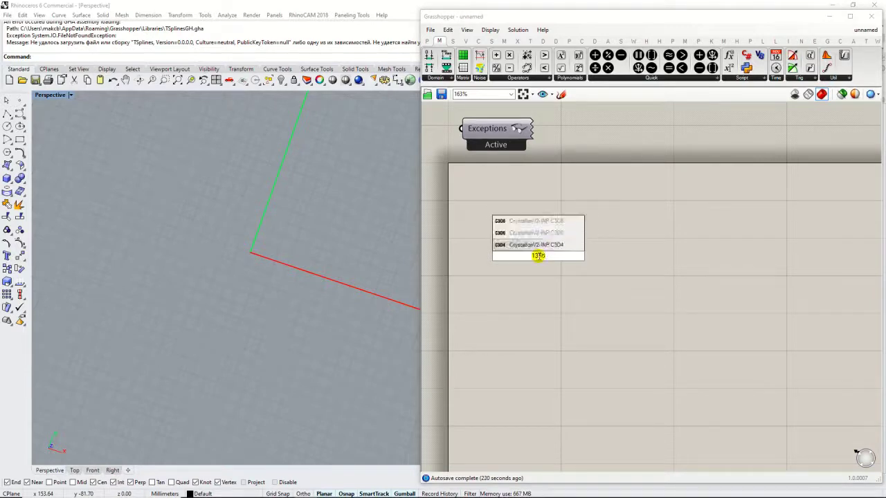
{"action": "key", "text": "Return"}
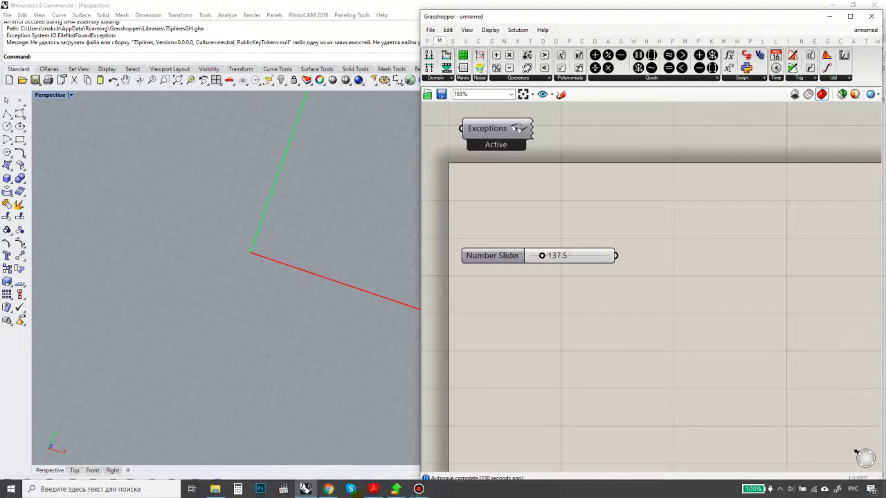
Step: Replace the 137.5 slider with a new number slider set to 137.500, placed in the upper part of the canvas
{"action": "double_click", "coordinate": [570, 309]}
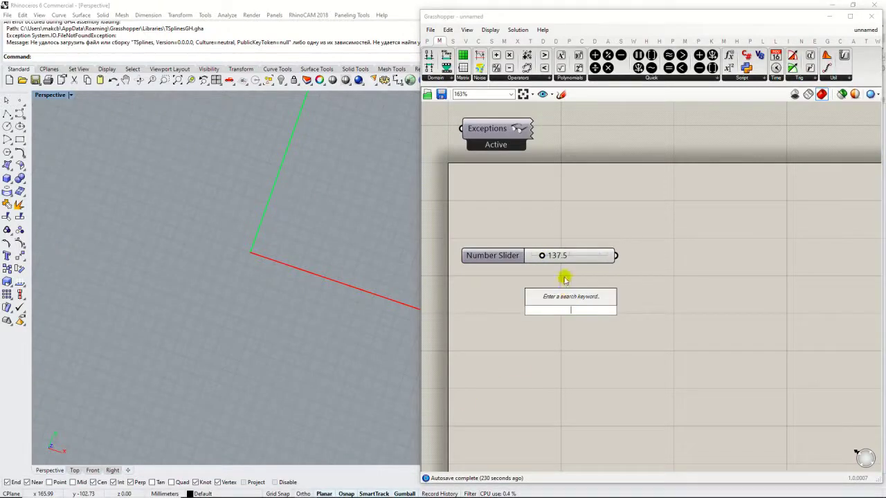
{"action": "type", "text": "1"}
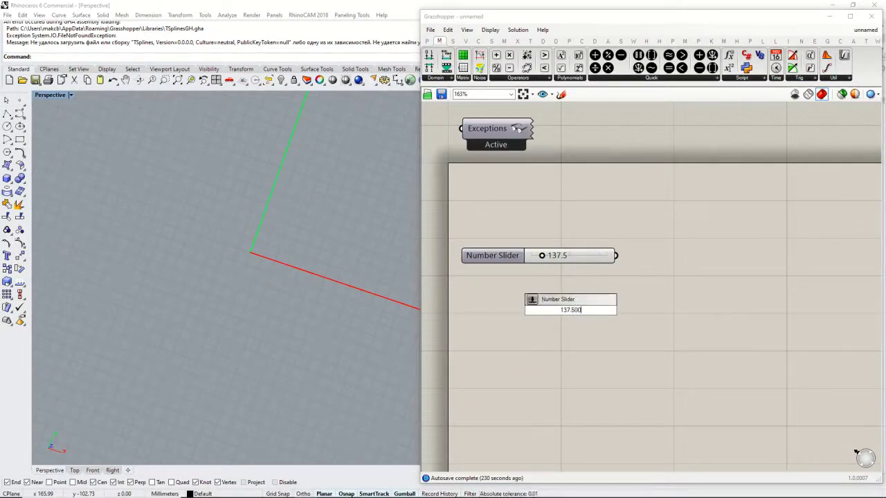
{"action": "type", "text": "37.500"}
{"action": "key", "text": "Return"}
{"action": "left_click_drag", "start_coordinate": [592, 257], "coordinate": [601, 254]}
{"action": "key", "text": "Delete"}
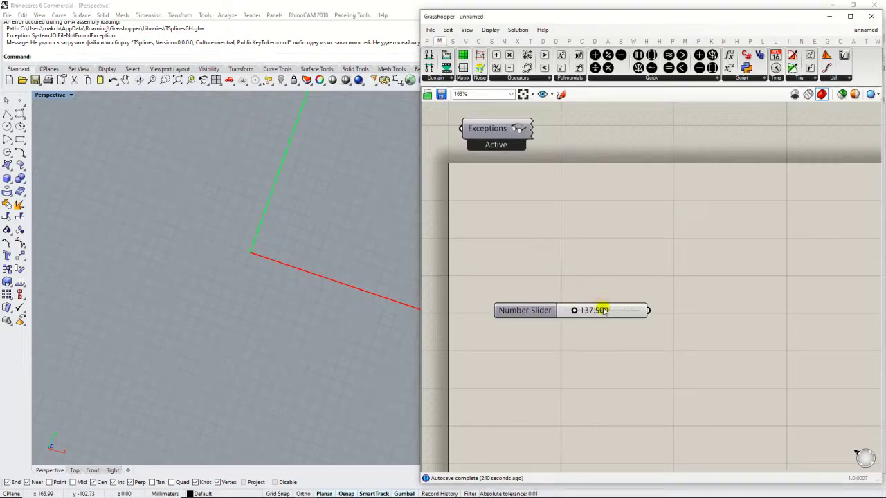
{"action": "left_click_drag", "start_coordinate": [603, 310], "coordinate": [588, 237]}
{"action": "left_click", "coordinate": [579, 313]}
Step: Switch to the Chrome browser and examine the definition of n in the sunflower model's formulas
{"action": "left_click", "coordinate": [328, 490]}
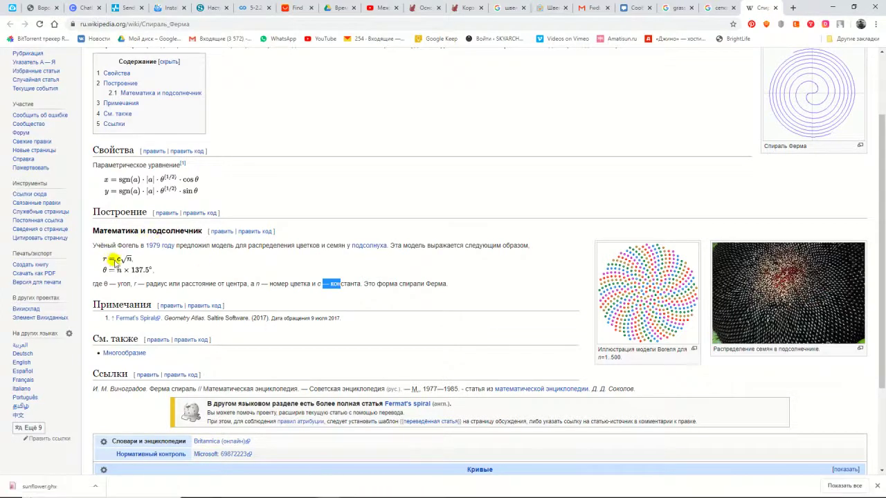
{"action": "left_click", "coordinate": [322, 285]}
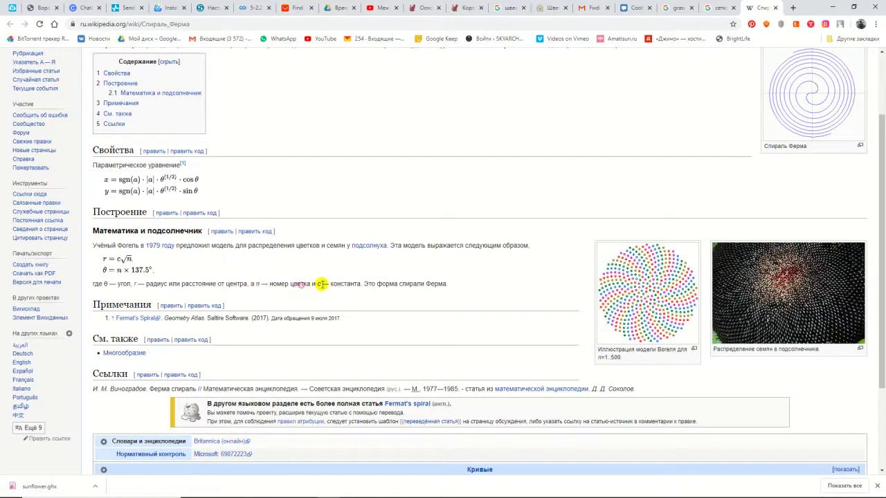
{"action": "left_click_drag", "start_coordinate": [299, 287], "coordinate": [248, 286]}
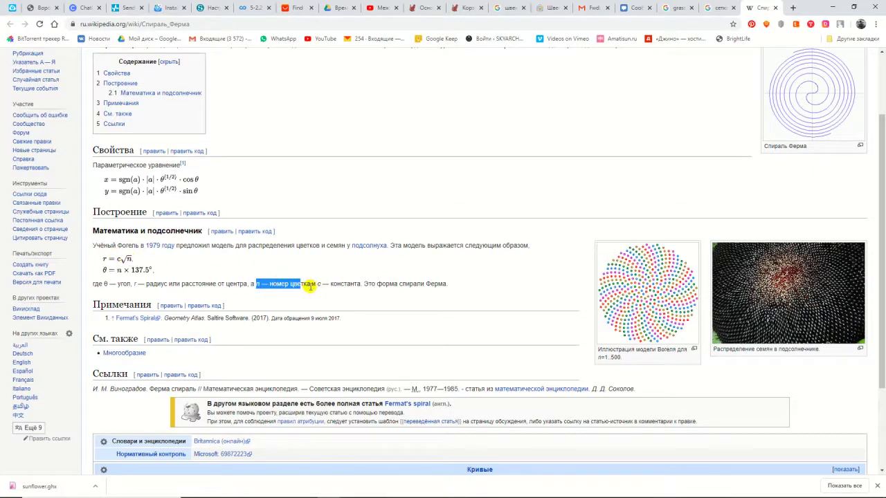
{"action": "left_click_drag", "start_coordinate": [309, 288], "coordinate": [271, 286]}
Step: Switch back to Grasshopper, add a number slider set to 400 and place it below the 137.500 slider
{"action": "left_click", "coordinate": [332, 491]}
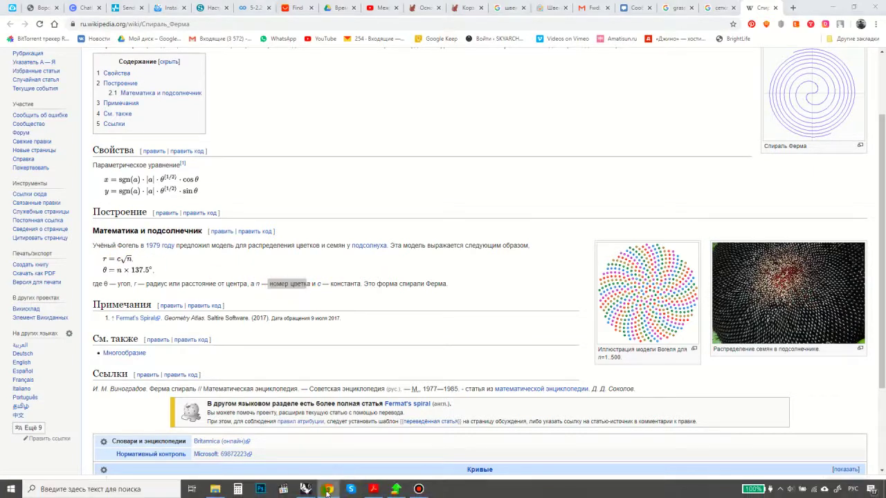
{"action": "double_click", "coordinate": [546, 300]}
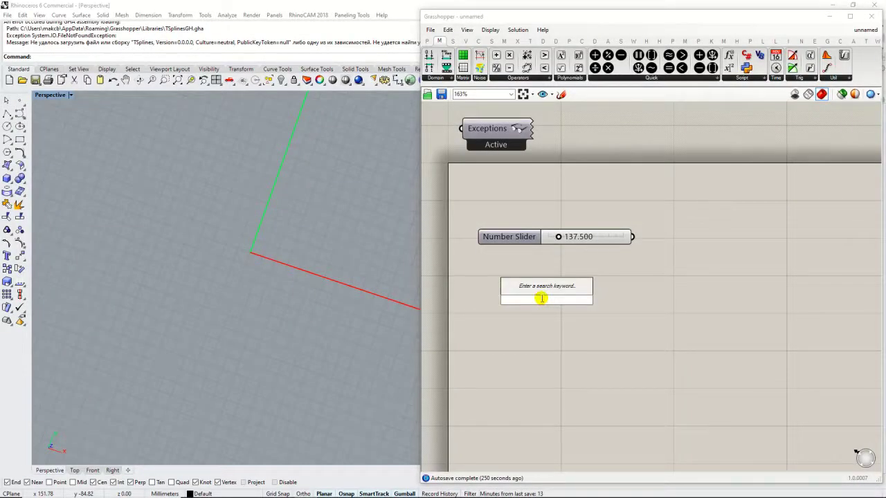
{"action": "type", "text": "400"}
{"action": "key", "text": "Return"}
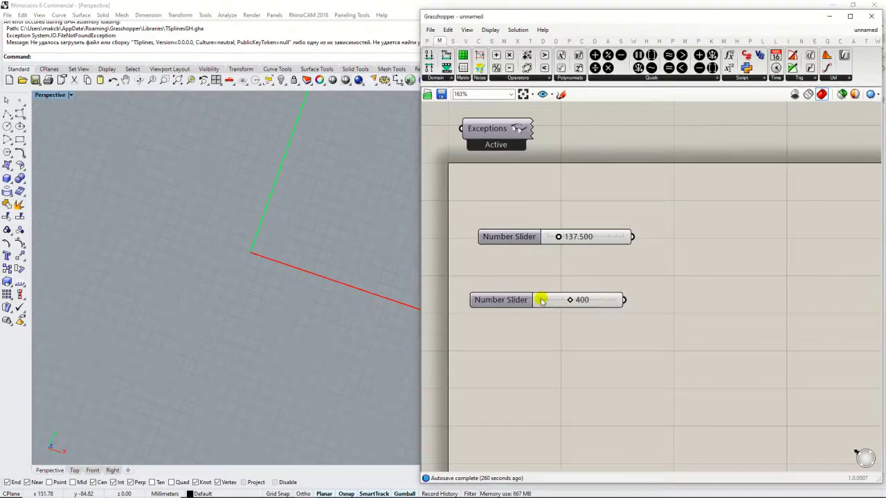
{"action": "left_click_drag", "start_coordinate": [542, 299], "coordinate": [542, 337]}
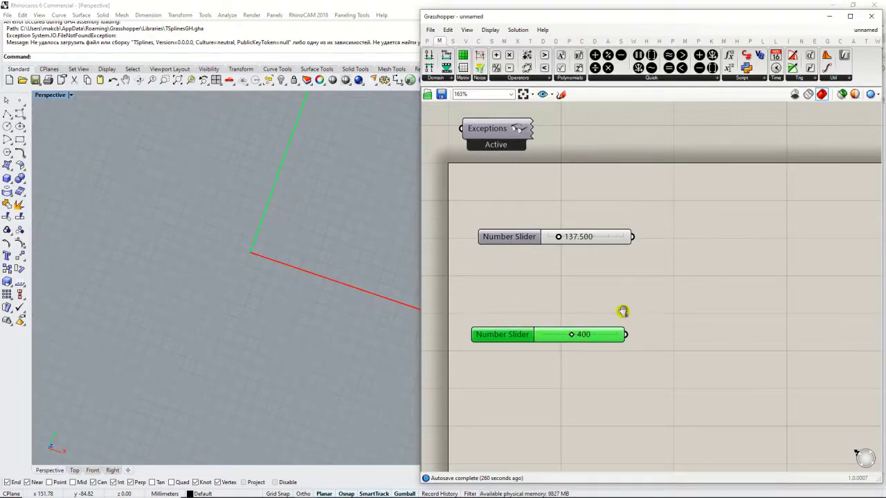
Step: Add a Series component beside the 400 slider
{"action": "right_click_drag", "start_coordinate": [634, 325], "coordinate": [618, 287]}
{"action": "double_click", "coordinate": [655, 273]}
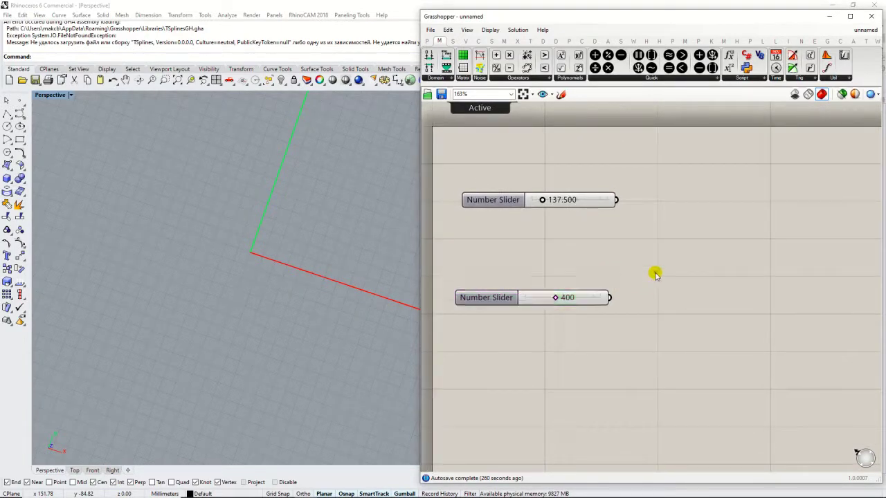
{"action": "type", "text": "ыукш"}
{"action": "key", "text": "BackSpace"}
{"action": "key", "text": "BackSpace"}
{"action": "key", "text": "BackSpace"}
{"action": "key", "text": "BackSpace"}
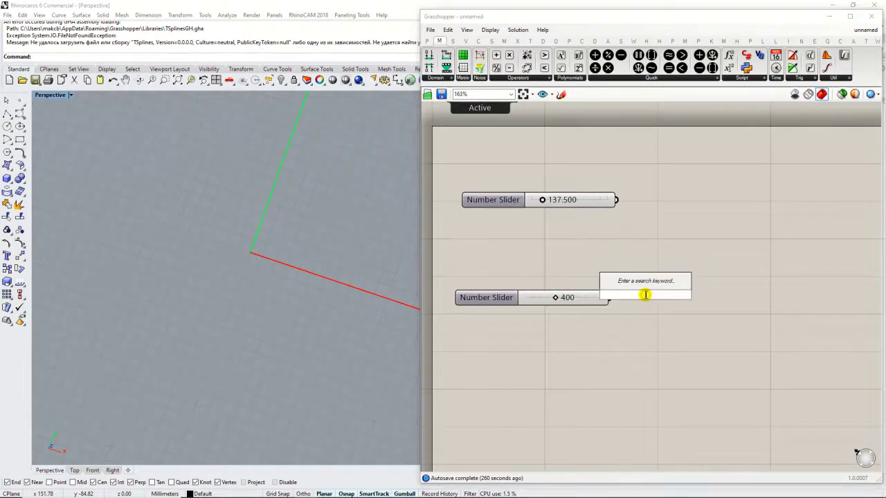
{"action": "type", "text": "seri"}
{"action": "left_click", "coordinate": [636, 285]}
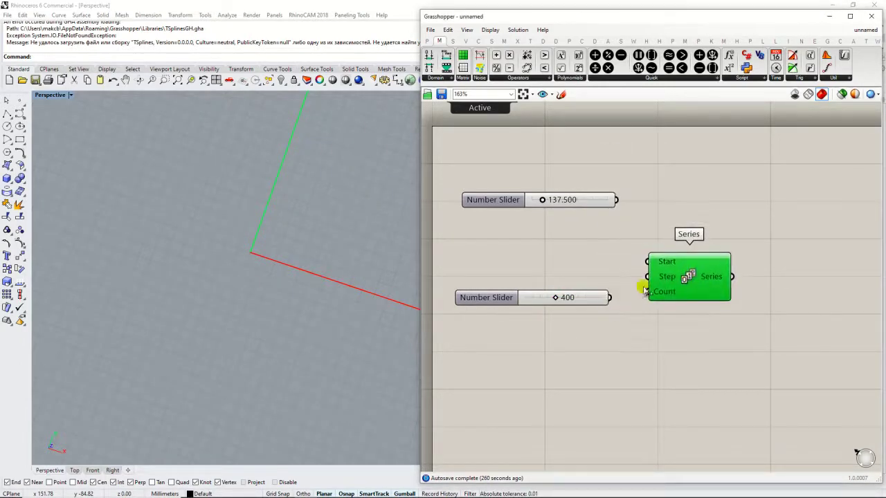
Step: Add a panel containing 1, connect it to the Series component's Step input and place it beside the component
{"action": "double_click", "coordinate": [544, 272]}
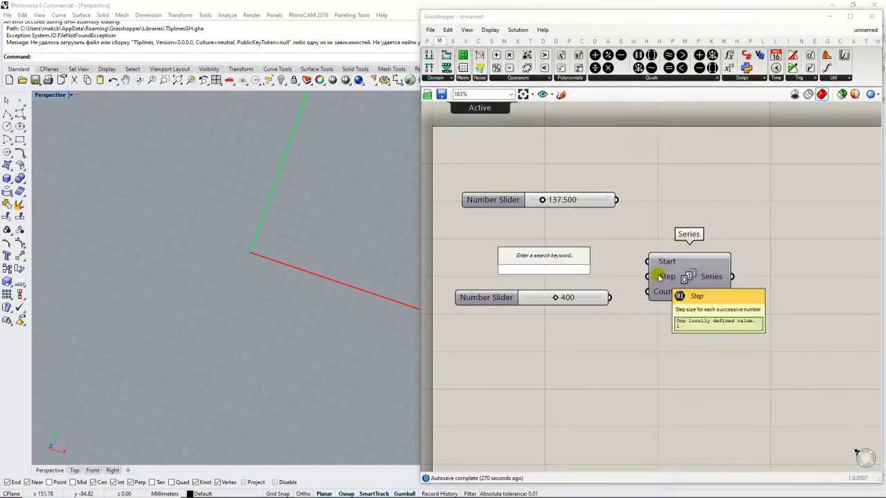
{"action": "type", "text": "1"}
{"action": "key", "text": "Return"}
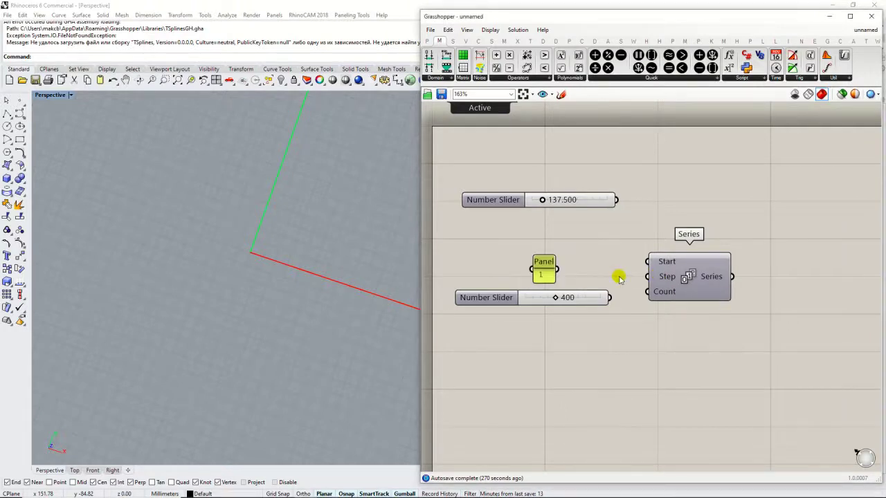
{"action": "left_click_drag", "start_coordinate": [558, 269], "coordinate": [648, 277]}
{"action": "left_click_drag", "start_coordinate": [544, 265], "coordinate": [593, 258]}
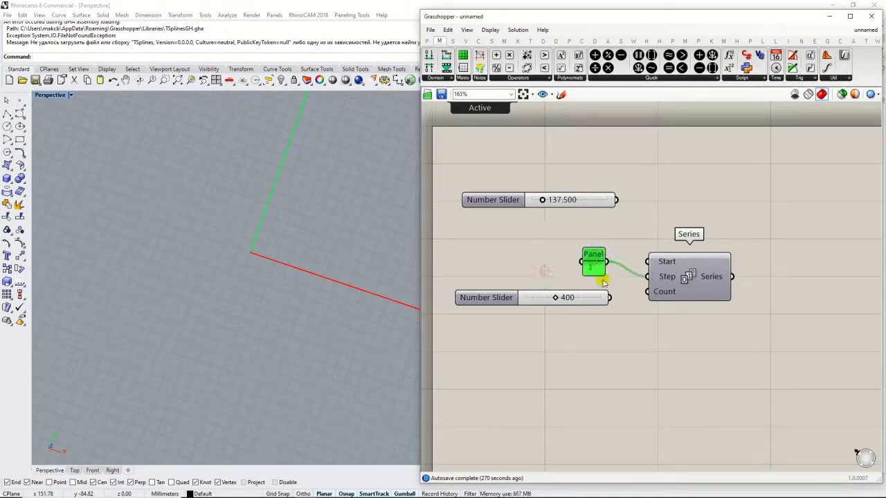
Step: Connect the 400 slider to the Series component's Count input and align the component with the slider
{"action": "left_click_drag", "start_coordinate": [610, 297], "coordinate": [659, 293]}
{"action": "left_click_drag", "start_coordinate": [686, 286], "coordinate": [672, 293]}
{"action": "right_click_drag", "start_coordinate": [748, 286], "coordinate": [720, 286]}
{"action": "left_click", "coordinate": [713, 287]}
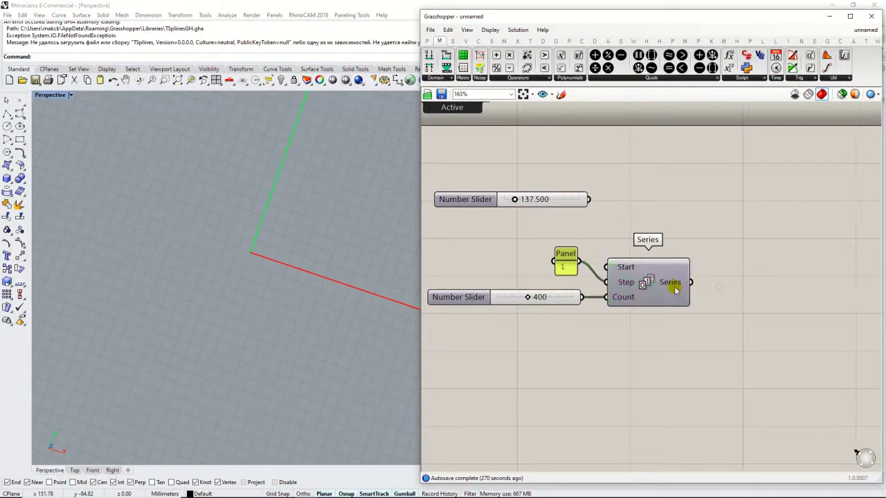
{"action": "mouse_move", "coordinate": [676, 289]}
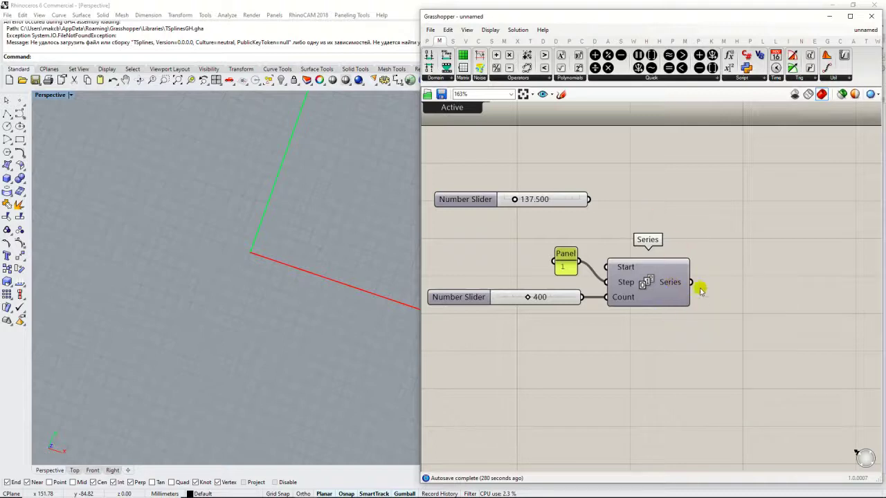
{"action": "left_click", "coordinate": [543, 300]}
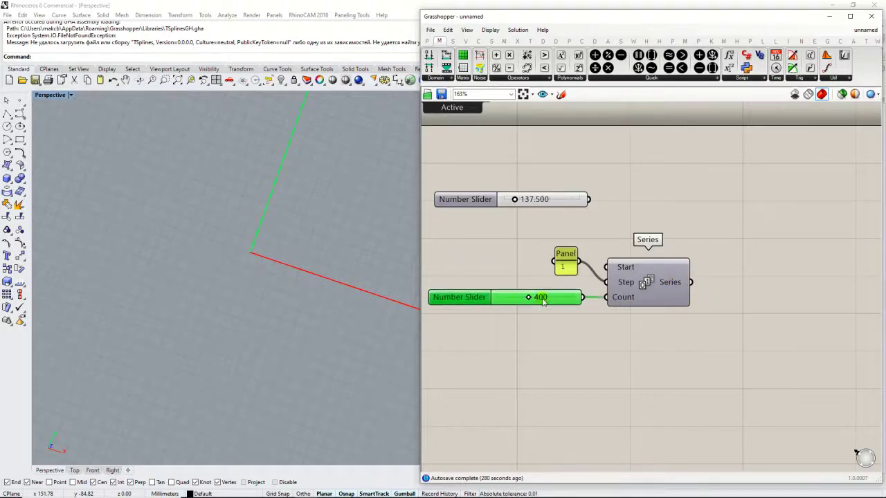
{"action": "left_click", "coordinate": [614, 331]}
Step: Move the Series group with its panel and slider down, and shift the 137.500 slider above the Series component
{"action": "left_click_drag", "start_coordinate": [651, 338], "coordinate": [548, 241]}
{"action": "left_click_drag", "start_coordinate": [618, 268], "coordinate": [596, 316]}
{"action": "left_click_drag", "start_coordinate": [580, 199], "coordinate": [659, 188]}
{"action": "left_click", "coordinate": [650, 247]}
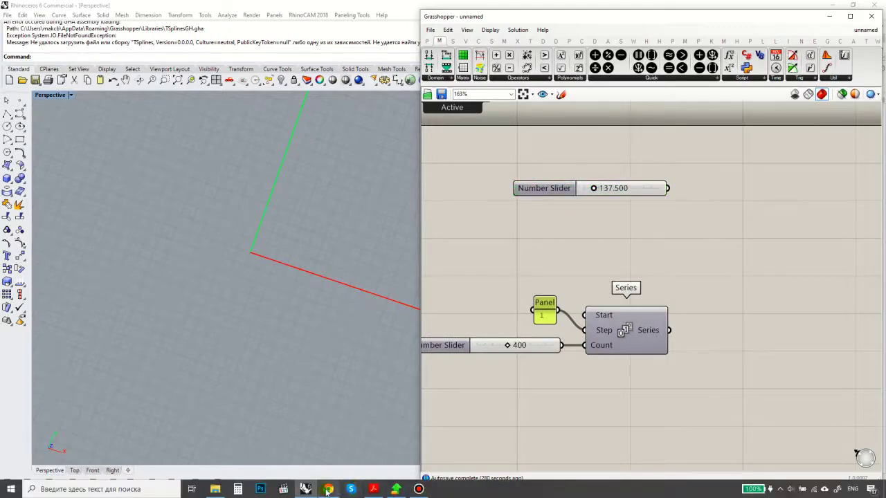
Step: Examine the definition of the constant c on the Wikipedia page in Chrome, then return to Grasshopper
{"action": "left_click", "coordinate": [329, 489]}
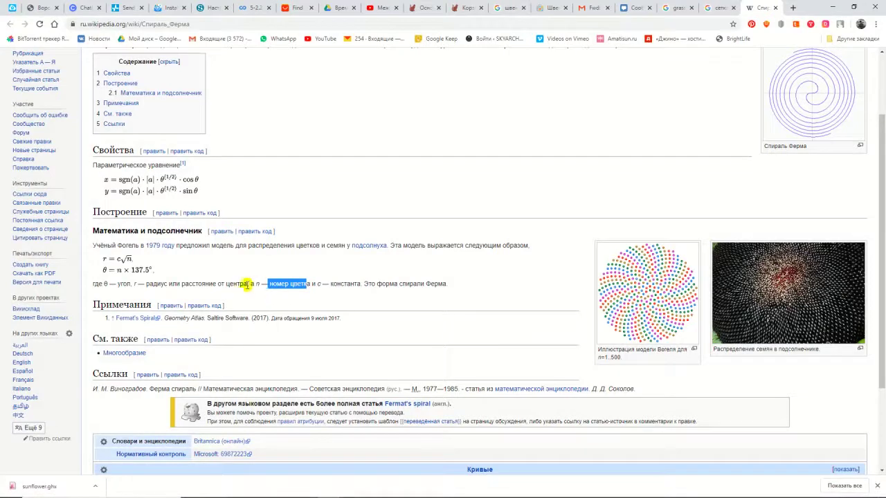
{"action": "left_click_drag", "start_coordinate": [347, 283], "coordinate": [329, 284]}
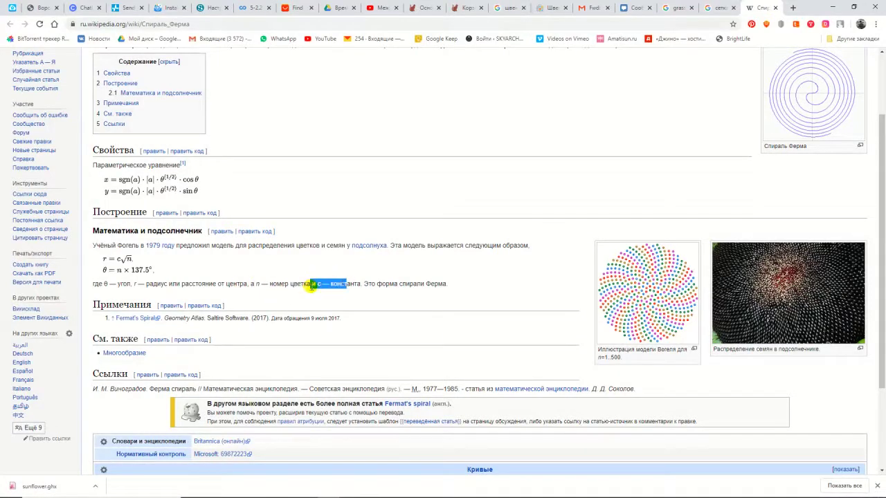
{"action": "left_click", "coordinate": [830, 6]}
{"action": "double_click", "coordinate": [547, 232]}
{"action": "type", "text": "Number Slider"}
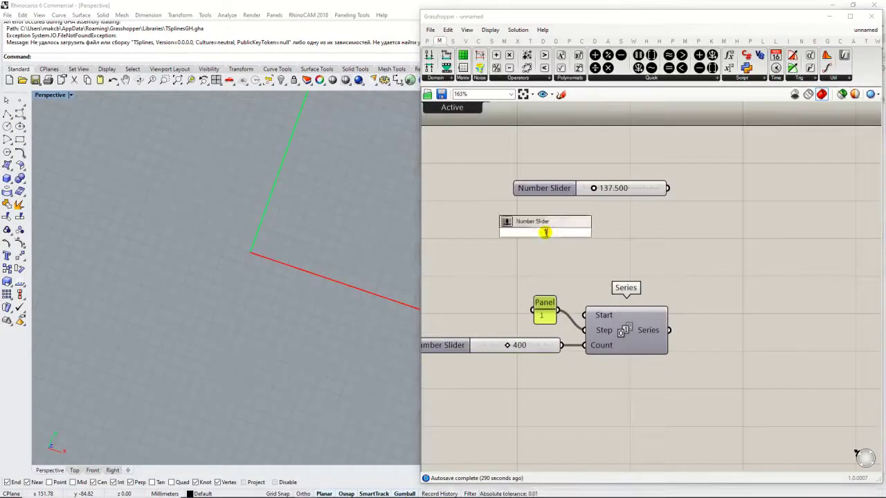
{"action": "type", "text": "/"}
{"action": "key", "text": "Return"}
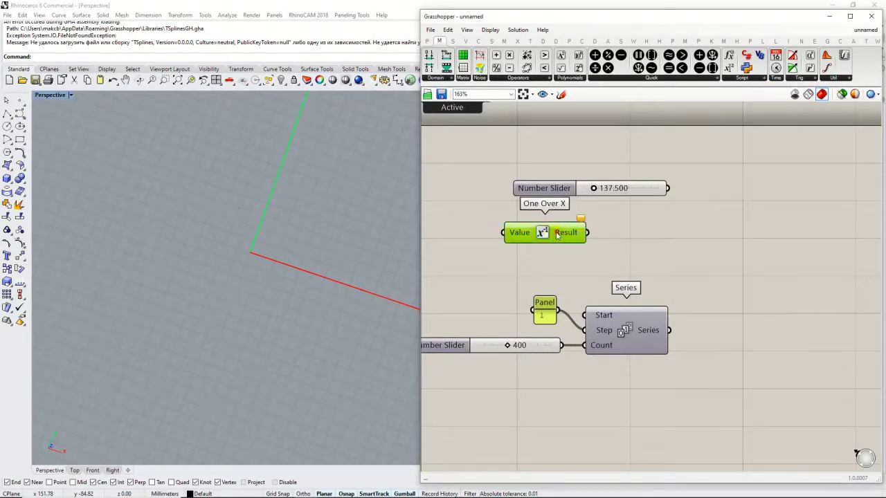
{"action": "key", "text": "Delete"}
Step: Add a number slider set to 1.000 between the 137.500 slider and the Series group, and raise its maximum
{"action": "double_click", "coordinate": [558, 232]}
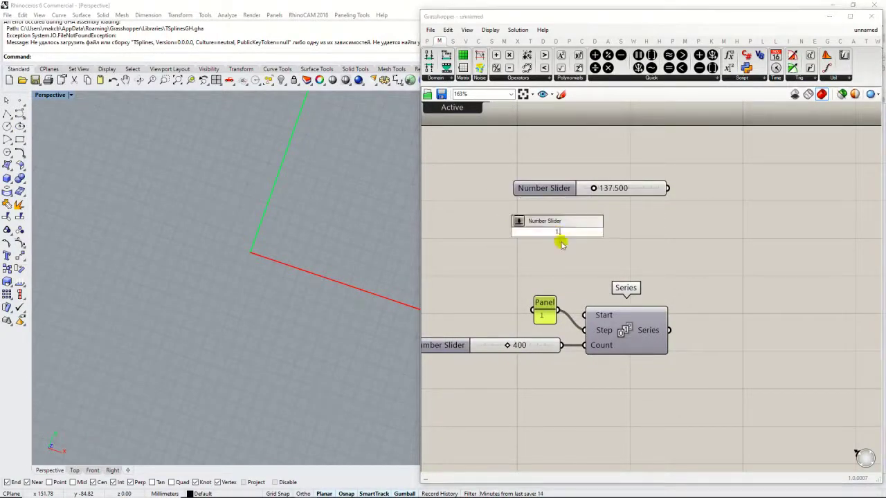
{"action": "type", "text": "1.000"}
{"action": "key", "text": "Return"}
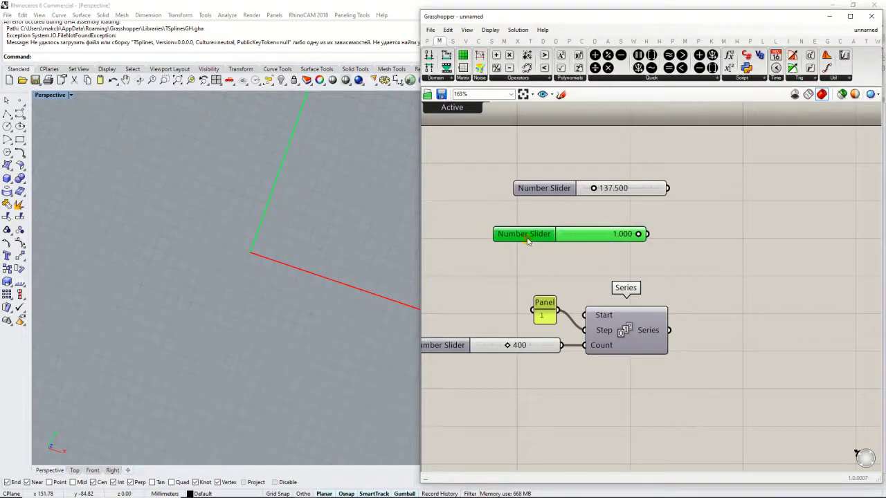
{"action": "double_click", "coordinate": [527, 239]}
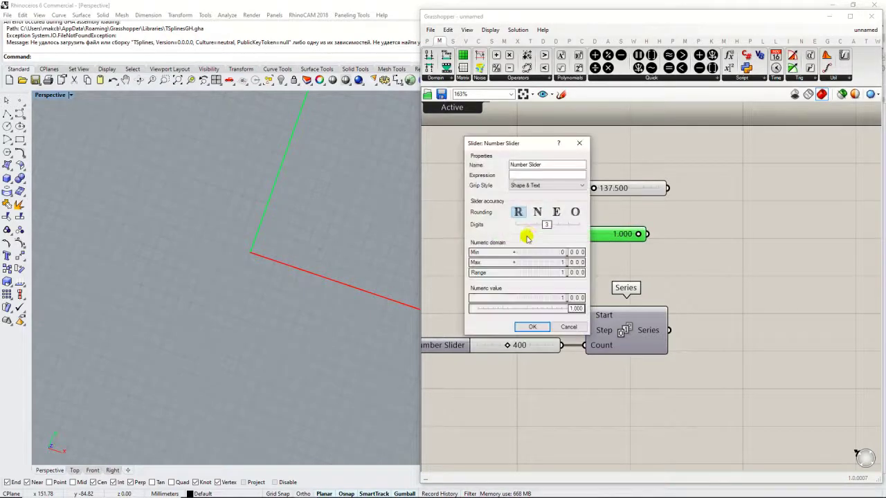
{"action": "left_click", "coordinate": [533, 327]}
Step: Arrange the 137.500 and 1.000 sliders one under the other above the Series component
{"action": "left_click_drag", "start_coordinate": [595, 197], "coordinate": [574, 215]}
{"action": "right_click_drag", "start_coordinate": [666, 203], "coordinate": [562, 187]}
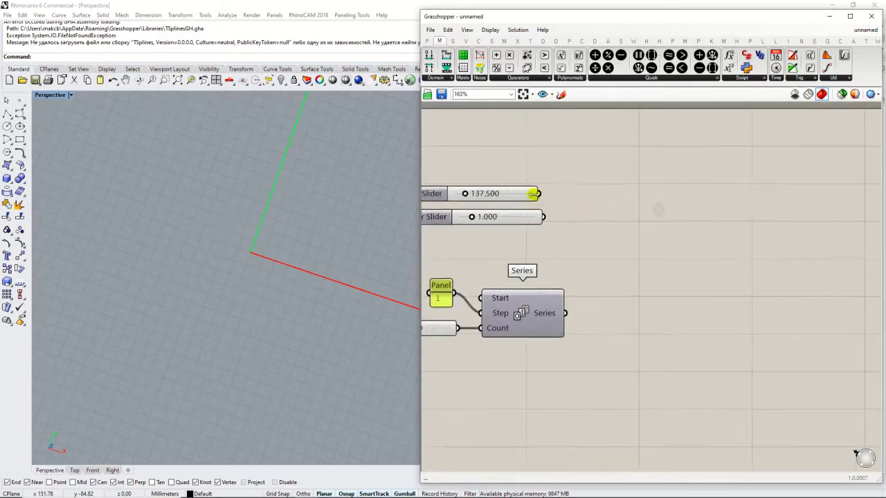
{"action": "left_click_drag", "start_coordinate": [530, 215], "coordinate": [549, 191]}
{"action": "left_click", "coordinate": [536, 231]}
{"action": "left_click_drag", "start_coordinate": [538, 223], "coordinate": [539, 226]}
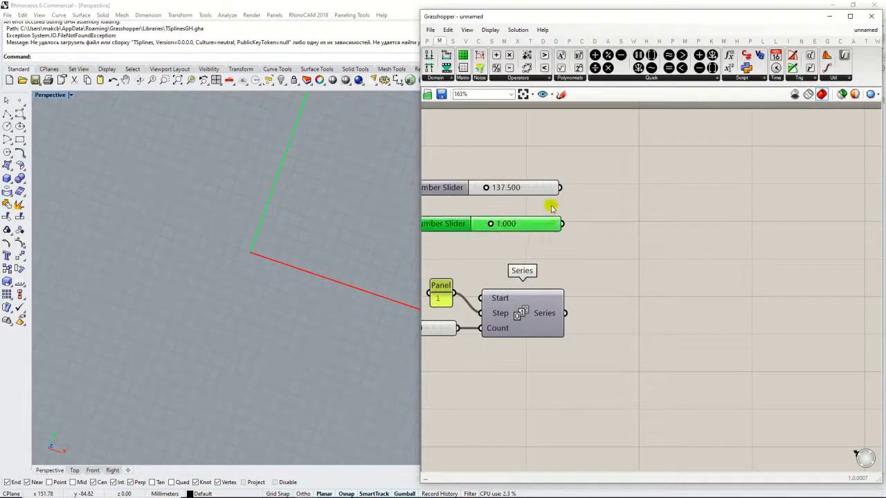
{"action": "left_click", "coordinate": [553, 205]}
{"action": "right_click_drag", "start_coordinate": [610, 231], "coordinate": [623, 215]}
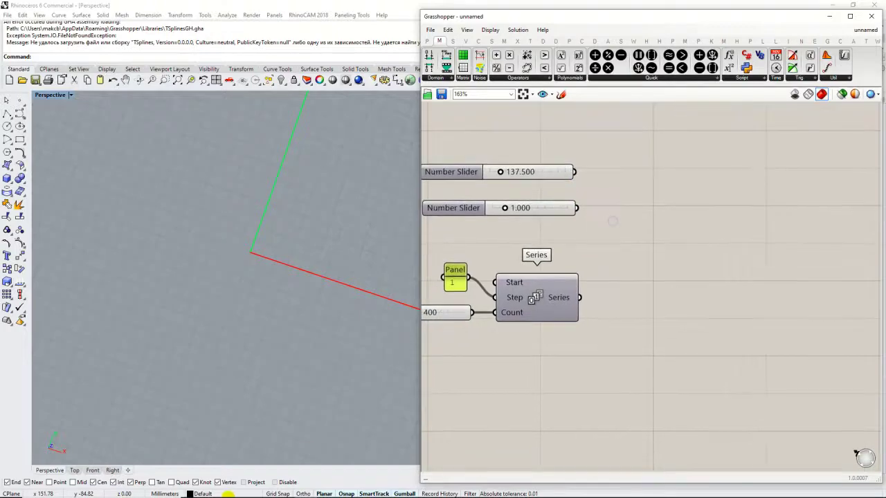
Step: Examine the r = c√n formula on the Wikipedia page in Chrome, then return to Grasshopper
{"action": "mouse_move", "coordinate": [391, 491]}
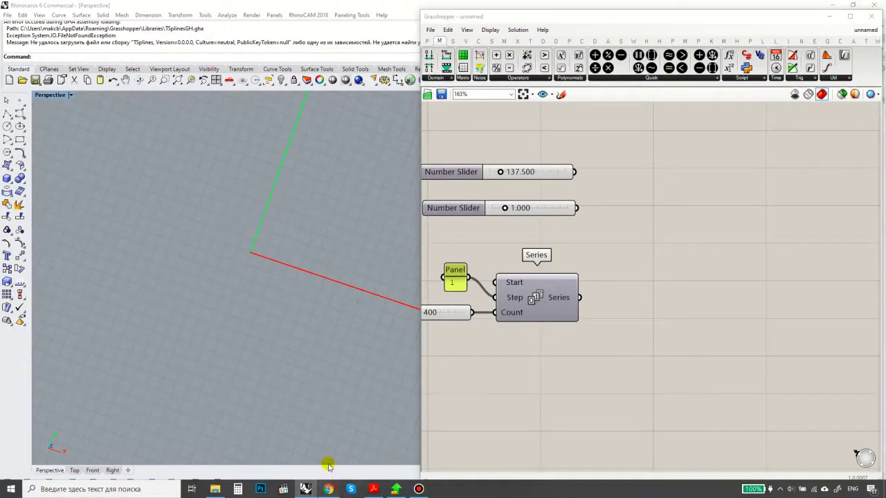
{"action": "left_click", "coordinate": [328, 489]}
{"action": "left_click_drag", "start_coordinate": [139, 260], "coordinate": [113, 264]}
{"action": "left_click", "coordinate": [158, 258]}
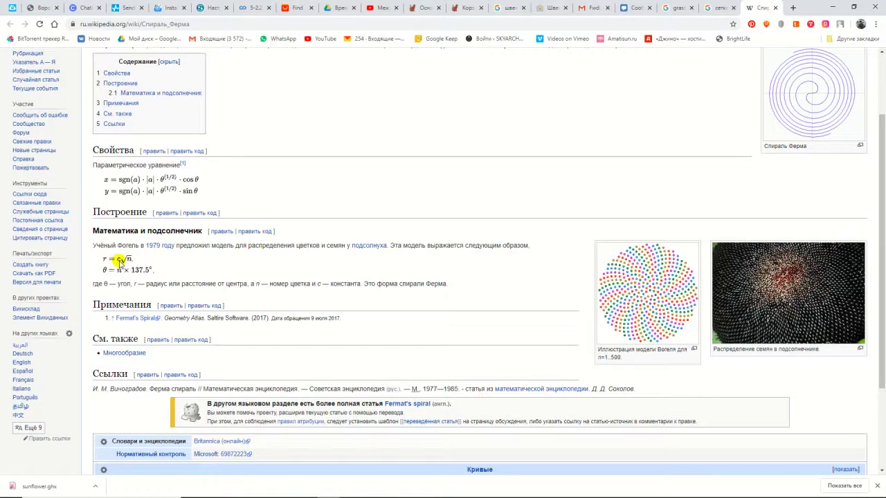
{"action": "left_click", "coordinate": [834, 9]}
{"action": "left_click", "coordinate": [522, 233]}
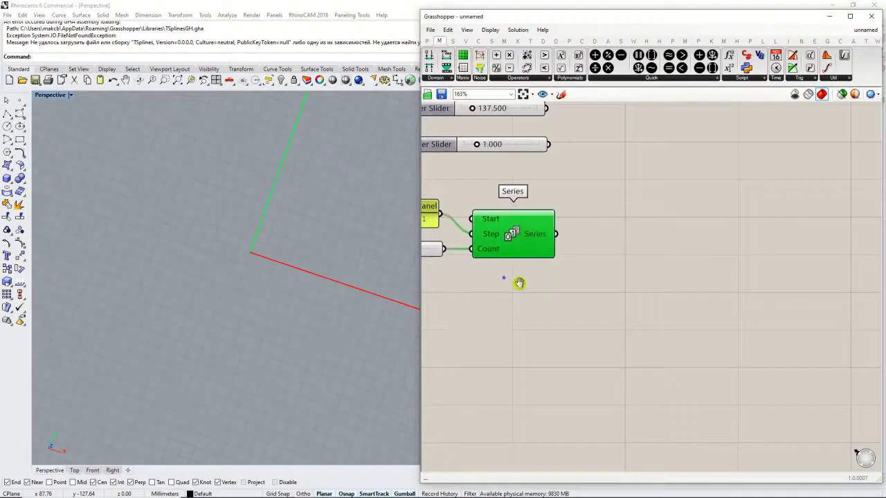
Step: Add a panel containing "n" and place it beside the Series component's step panel
{"action": "double_click", "coordinate": [460, 206]}
{"action": "type", "text": "//n"}
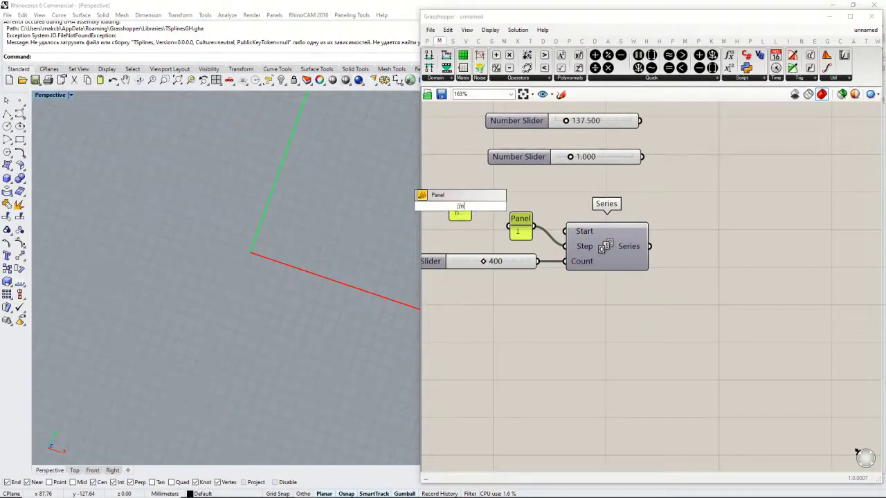
{"action": "key", "text": "Return"}
{"action": "left_click_drag", "start_coordinate": [459, 206], "coordinate": [473, 223]}
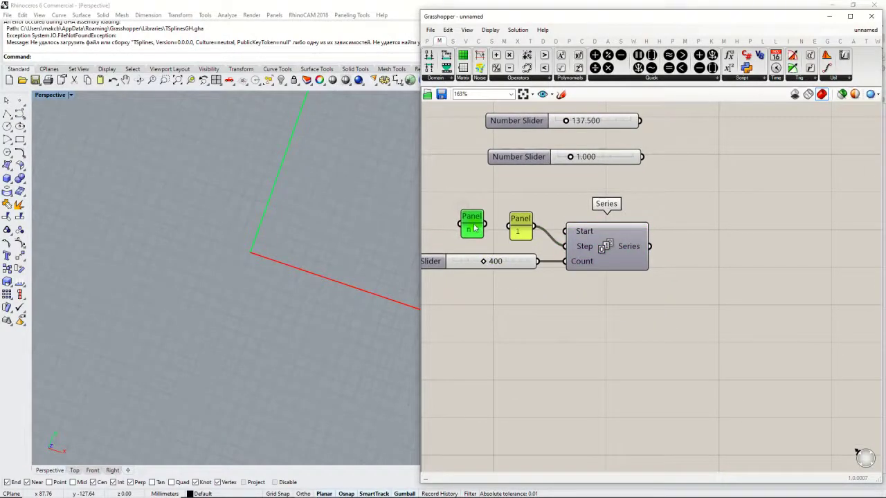
{"action": "right_click_drag", "start_coordinate": [468, 194], "coordinate": [482, 234]}
Step: Copy the n panel to the 1.000 slider and set the copy's text to "c"
{"action": "left_click_drag", "start_coordinate": [490, 264], "coordinate": [476, 201]}
{"action": "key", "text": "ctrl+c"}
{"action": "key", "text": "ctrl+v"}
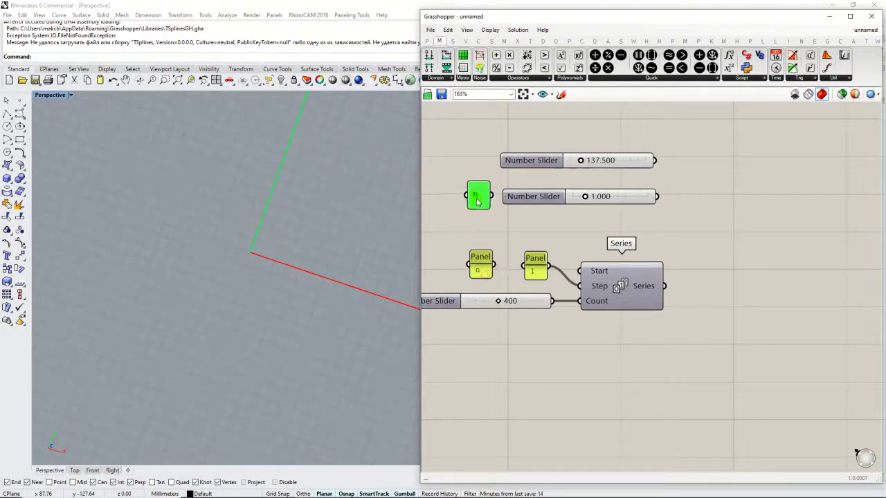
{"action": "double_click", "coordinate": [479, 197]}
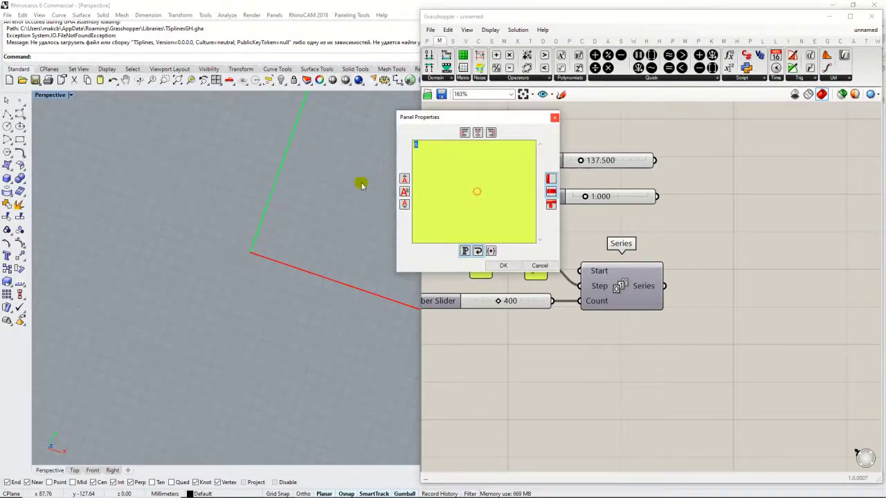
{"action": "type", "text": "c"}
{"action": "left_click", "coordinate": [505, 265]}
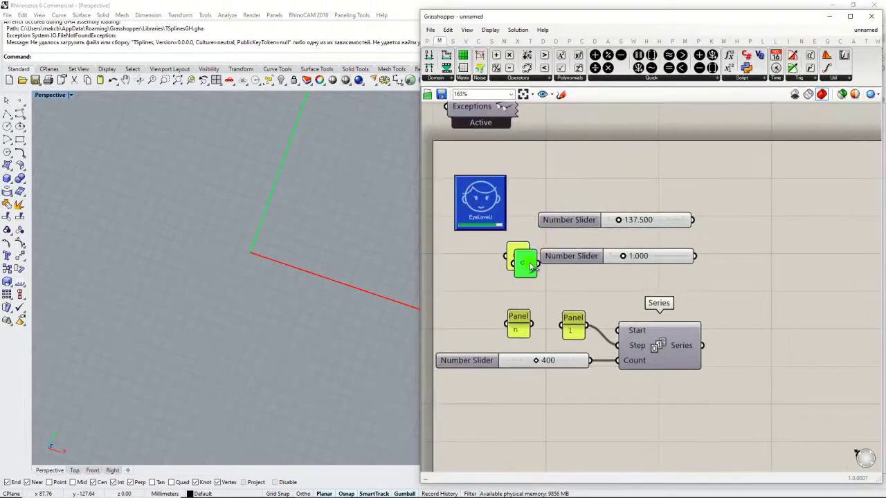
Step: Check the angle formula on the Wikipedia page in Chrome, then delete the extra panel copy beside the 137.500 slider in Grasshopper
{"action": "left_click", "coordinate": [329, 490]}
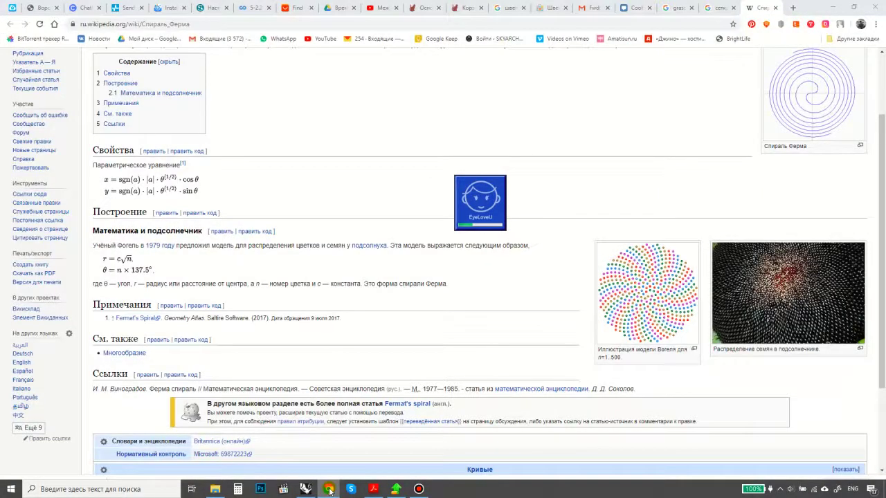
{"action": "left_click", "coordinate": [329, 489]}
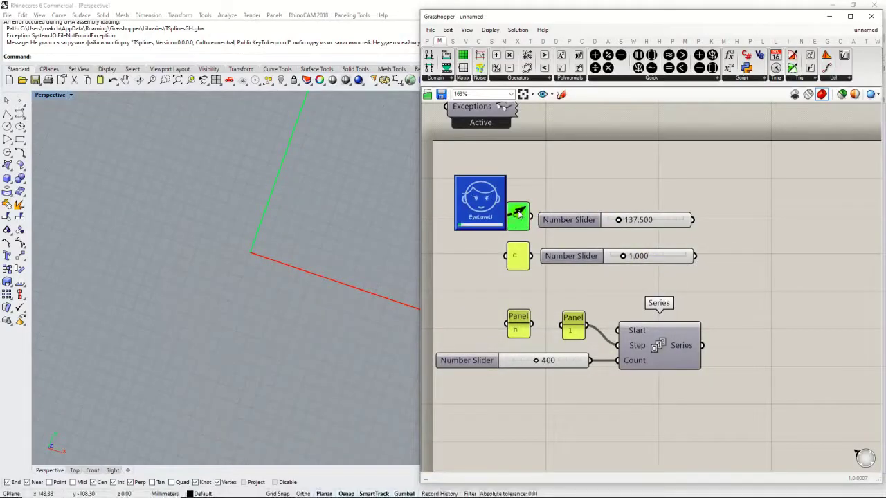
{"action": "key", "text": "Delete"}
Step: Add a Square Root component after the Series component and wire the Series output to its Value input
{"action": "right_click_drag", "start_coordinate": [672, 227], "coordinate": [536, 205]}
{"action": "right_click_drag", "start_coordinate": [586, 223], "coordinate": [621, 249]}
{"action": "right_click_drag", "start_coordinate": [503, 253], "coordinate": [546, 247]}
{"action": "left_click", "coordinate": [710, 251]}
{"action": "left_click", "coordinate": [595, 265]}
{"action": "right_click_drag", "start_coordinate": [727, 236], "coordinate": [645, 223]}
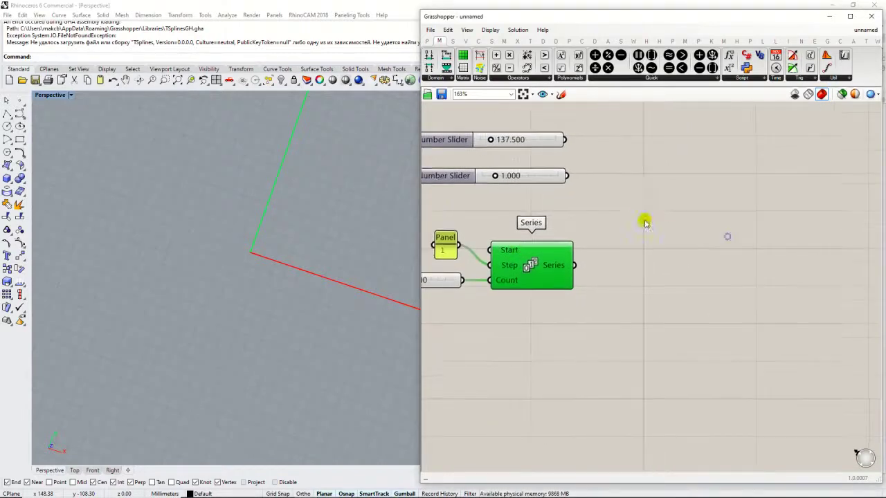
{"action": "left_click", "coordinate": [570, 77]}
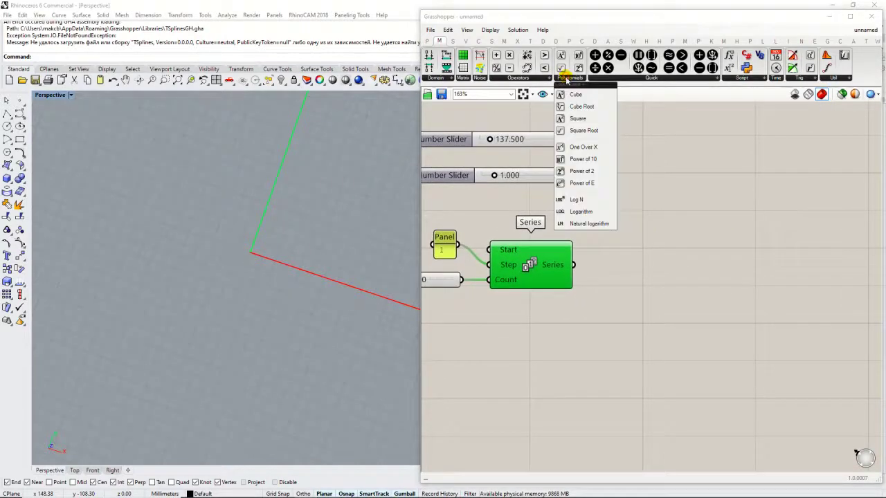
{"action": "left_click", "coordinate": [582, 132]}
{"action": "left_click", "coordinate": [670, 299]}
{"action": "left_click_drag", "start_coordinate": [574, 265], "coordinate": [635, 267]}
Step: Add a Multiplication component with the 1.000 slider wired to A and the Square Root result wired to B
{"action": "double_click", "coordinate": [722, 203]}
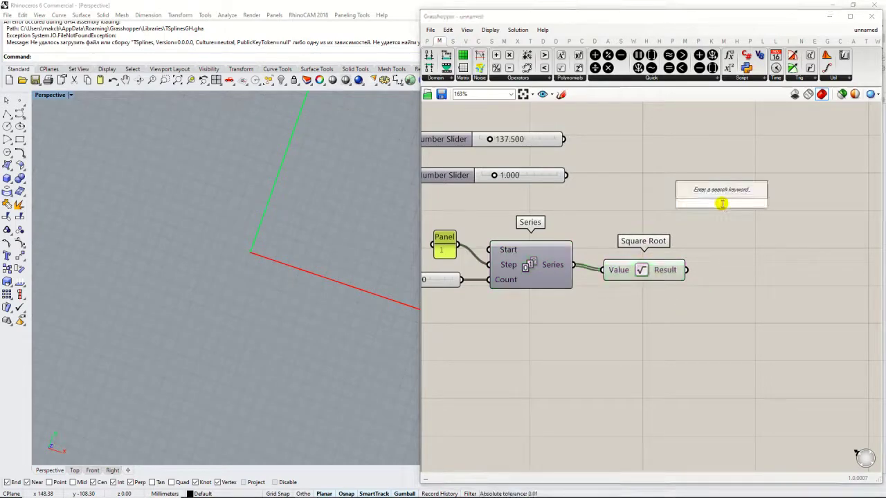
{"action": "type", "text": "*"}
{"action": "key", "text": "Return"}
{"action": "left_click_drag", "start_coordinate": [566, 175], "coordinate": [694, 197]}
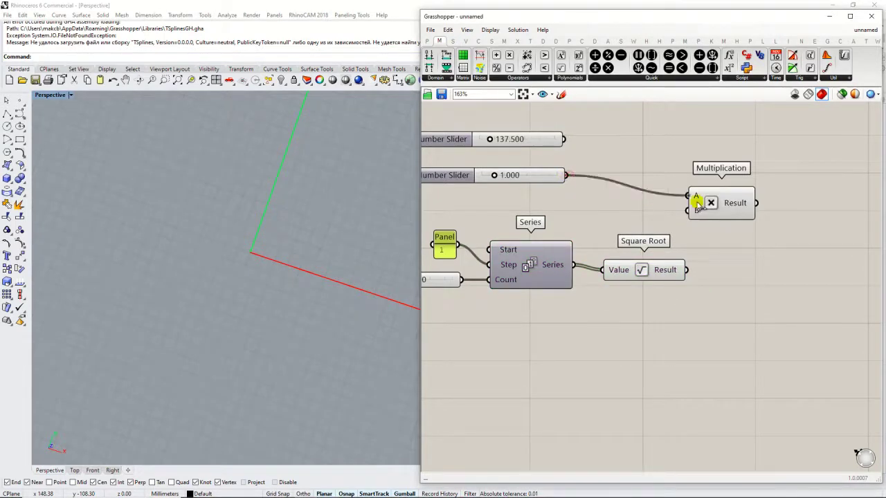
{"action": "left_click_drag", "start_coordinate": [686, 270], "coordinate": [751, 223]}
Step: Line up the Square Root and Multiplication components with their wires, and move the 137.500 slider up
{"action": "left_click_drag", "start_coordinate": [636, 275], "coordinate": [630, 271]}
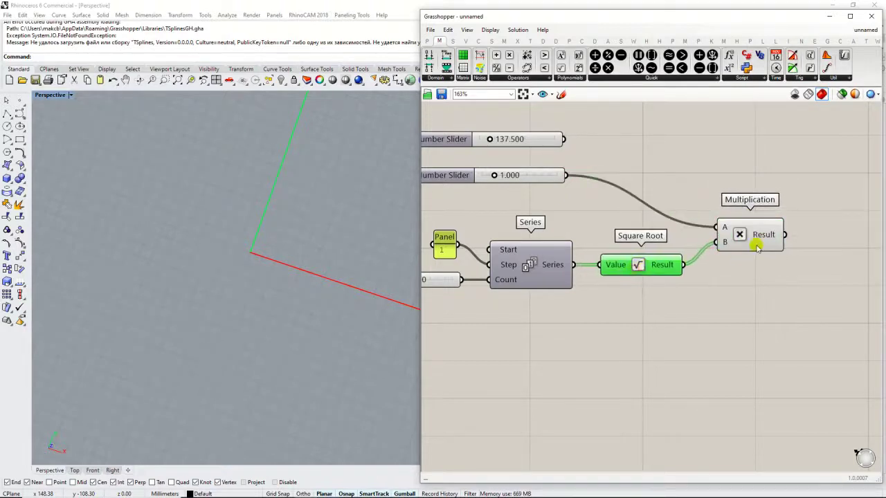
{"action": "left_click_drag", "start_coordinate": [758, 244], "coordinate": [757, 237]}
{"action": "right_click_drag", "start_coordinate": [609, 159], "coordinate": [607, 189]}
{"action": "left_click_drag", "start_coordinate": [532, 163], "coordinate": [533, 151]}
{"action": "left_click", "coordinate": [583, 149]}
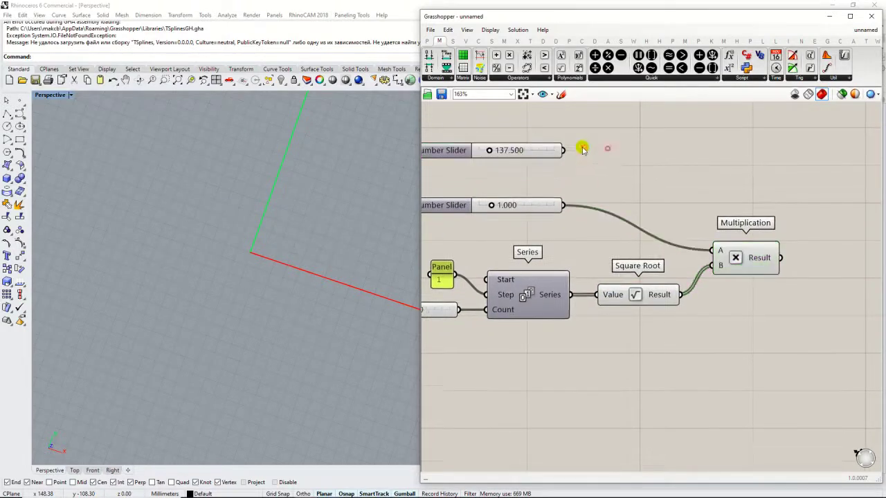
Step: Examine the θ = n × 137.5° formula on the Wikipedia page in Chrome, then return to Grasshopper
{"action": "mouse_move", "coordinate": [339, 496]}
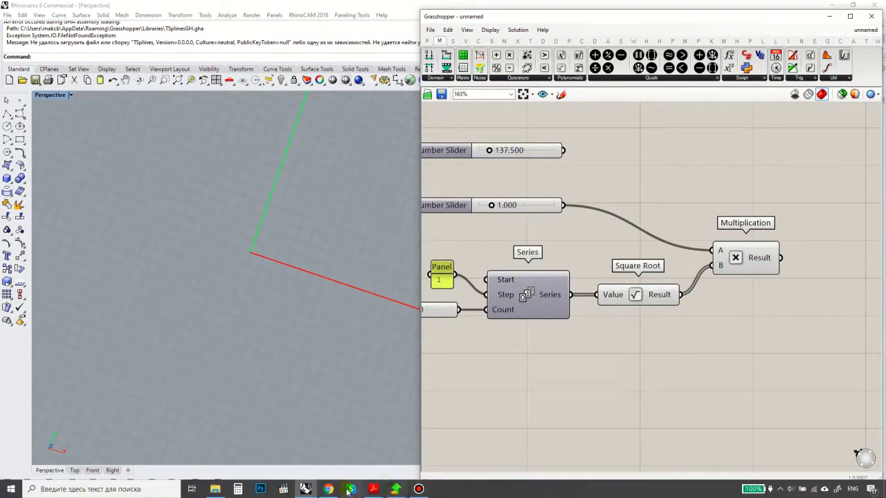
{"action": "left_click", "coordinate": [328, 489]}
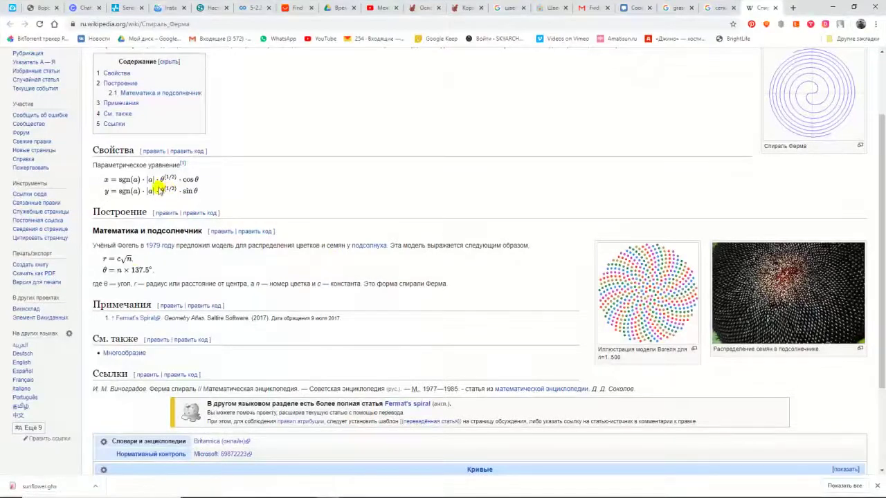
{"action": "left_click_drag", "start_coordinate": [148, 275], "coordinate": [119, 275]}
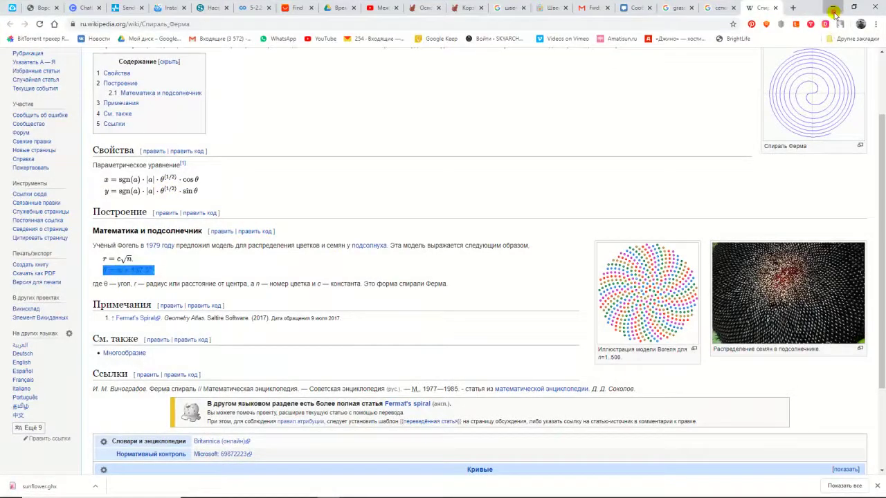
{"action": "left_click", "coordinate": [835, 13]}
Step: Add a second Multiplication component above the first and wire the Series output to its B input
{"action": "left_click", "coordinate": [549, 262]}
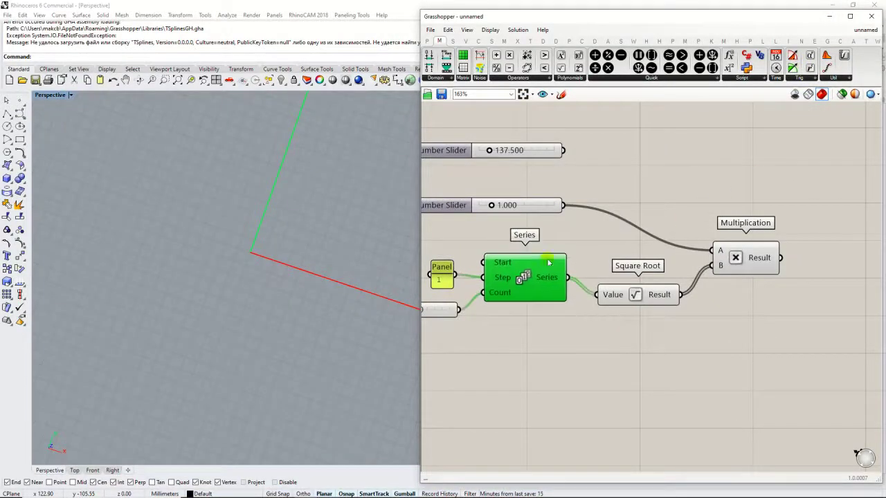
{"action": "double_click", "coordinate": [696, 151]}
{"action": "type", "text": "*"}
{"action": "key", "text": "Return"}
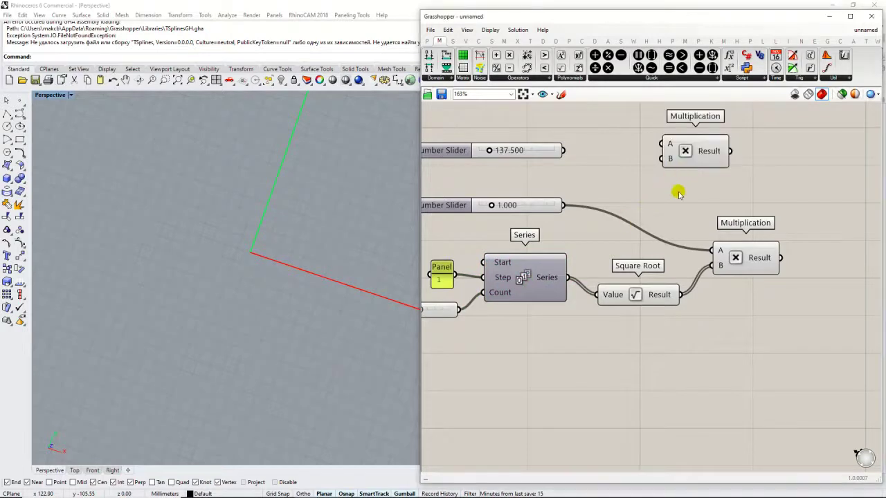
{"action": "right_click_drag", "start_coordinate": [669, 198], "coordinate": [649, 219]}
{"action": "left_click_drag", "start_coordinate": [549, 298], "coordinate": [684, 181]}
{"action": "left_click_drag", "start_coordinate": [547, 173], "coordinate": [751, 196]}
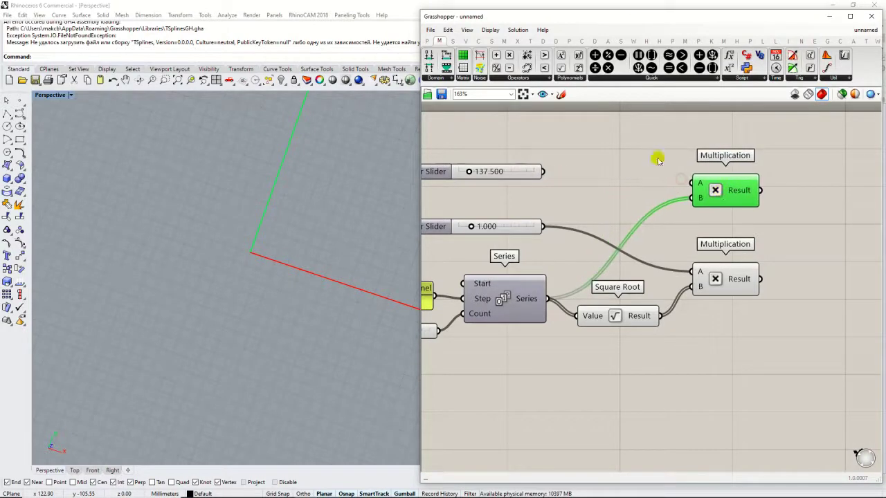
{"action": "left_click", "coordinate": [655, 159]}
{"action": "left_click", "coordinate": [507, 174]}
{"action": "left_click_drag", "start_coordinate": [507, 173], "coordinate": [509, 173]}
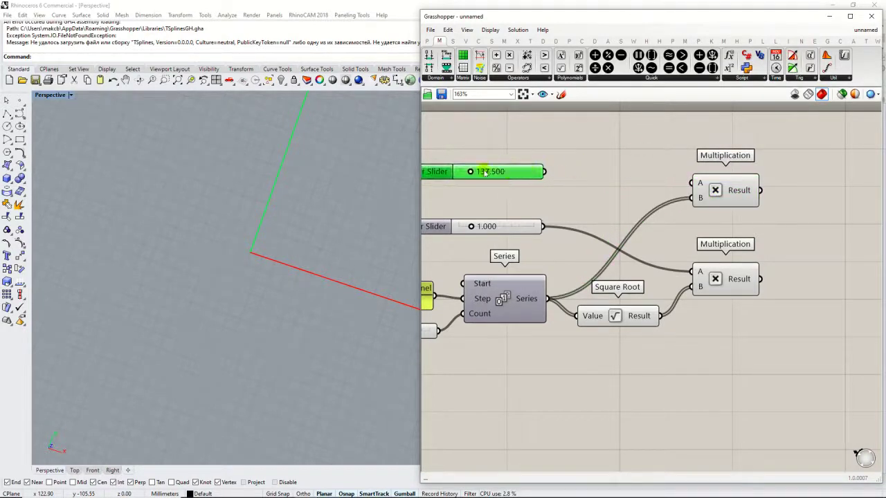
{"action": "left_click", "coordinate": [612, 166]}
Step: Add a Point Polar component after the two Multiplication components
{"action": "scroll", "coordinate": [700, 164], "scroll_direction": "down", "scroll_amount": 2}
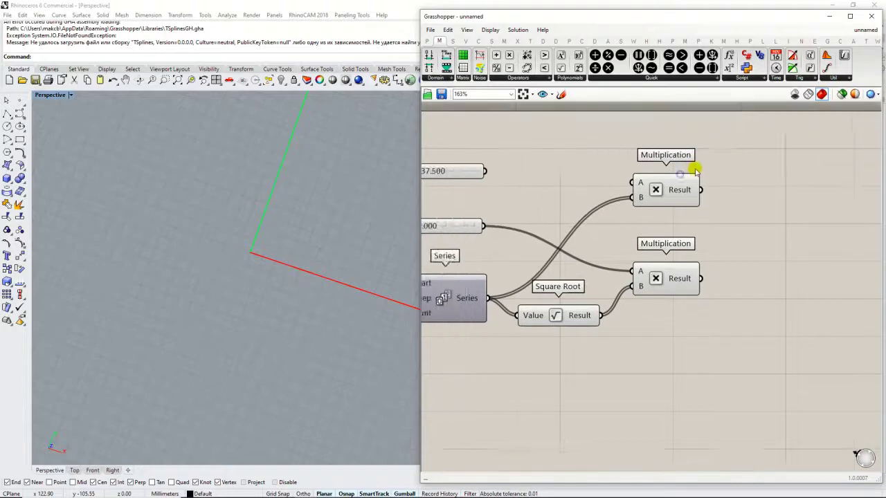
{"action": "double_click", "coordinate": [728, 178]}
{"action": "type", "text": "poi"}
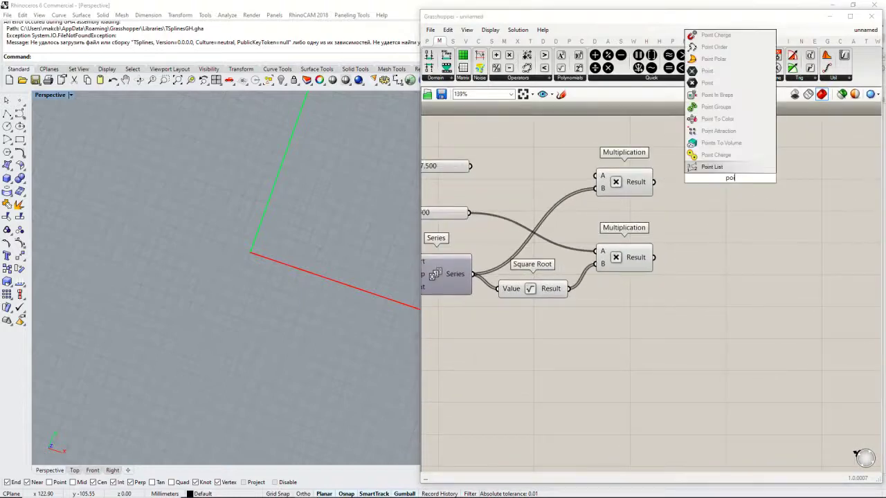
{"action": "type", "text": "nt poi"}
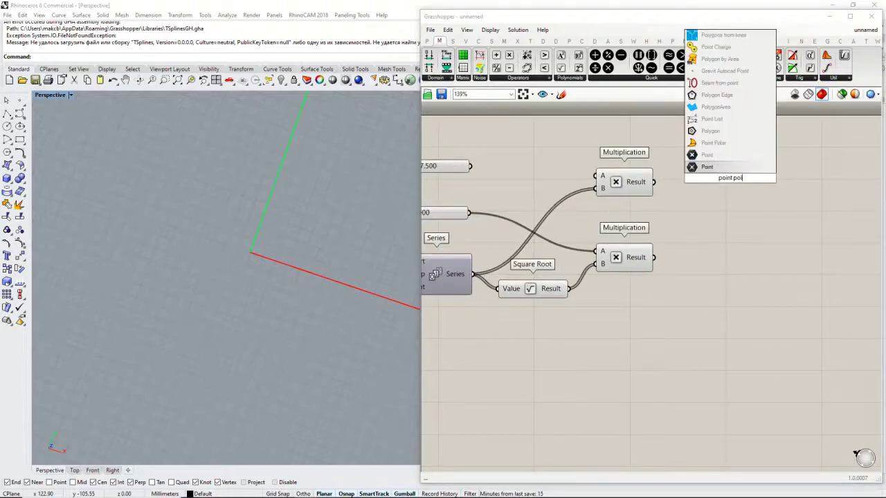
{"action": "type", "text": "ar"}
{"action": "key", "text": "Return"}
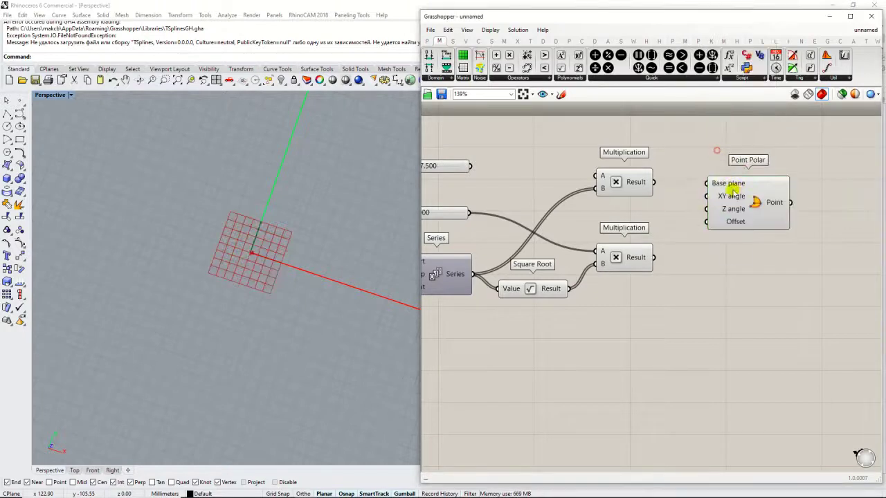
Step: Add a Radians component above the 137.500 slider
{"action": "left_click", "coordinate": [471, 188]}
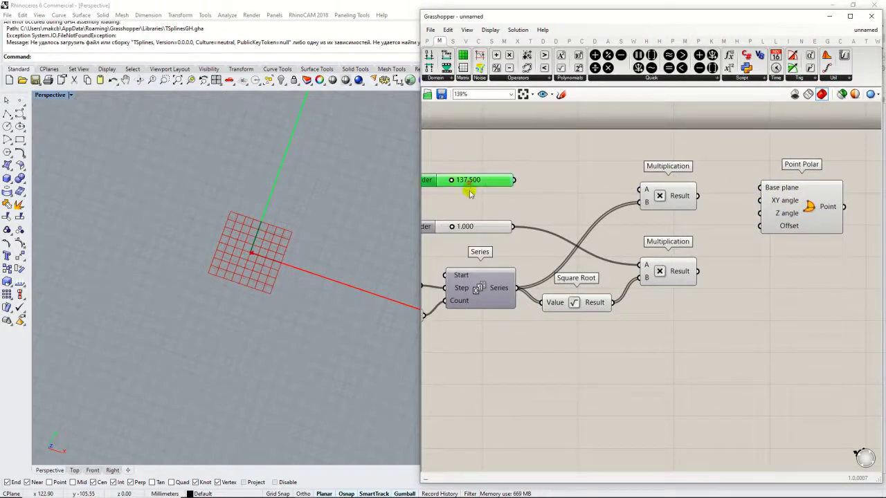
{"action": "double_click", "coordinate": [536, 164]}
{"action": "type", "text": "radi"}
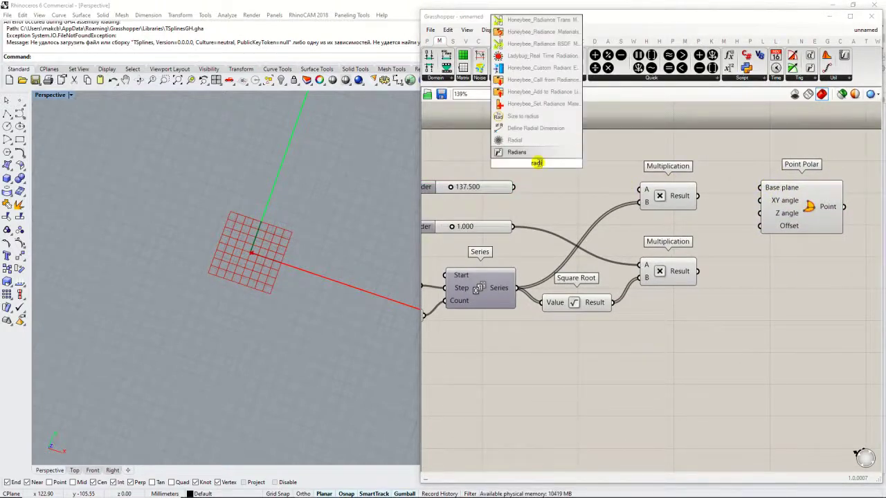
{"action": "left_click", "coordinate": [529, 153]}
Step: Wire the 137.500 slider through the Radians component into input A of the upper Multiplication, and line the slider up with Radians
{"action": "right_click", "coordinate": [773, 200]}
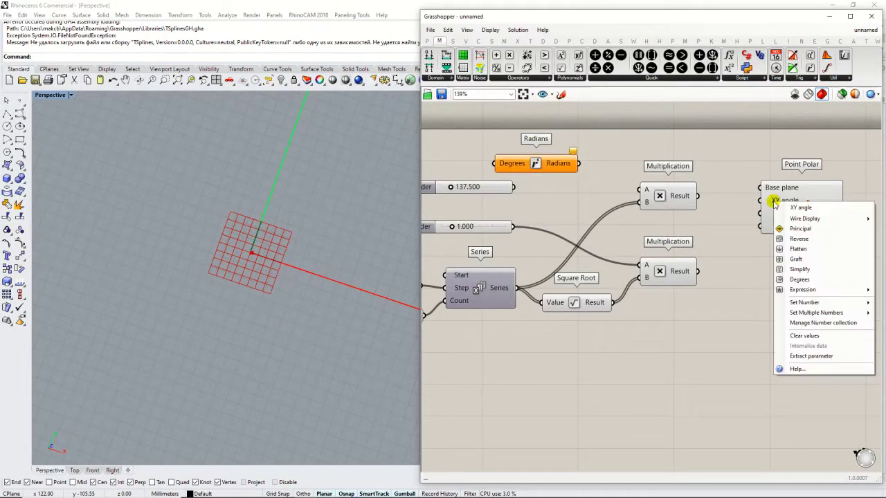
{"action": "left_click", "coordinate": [531, 209]}
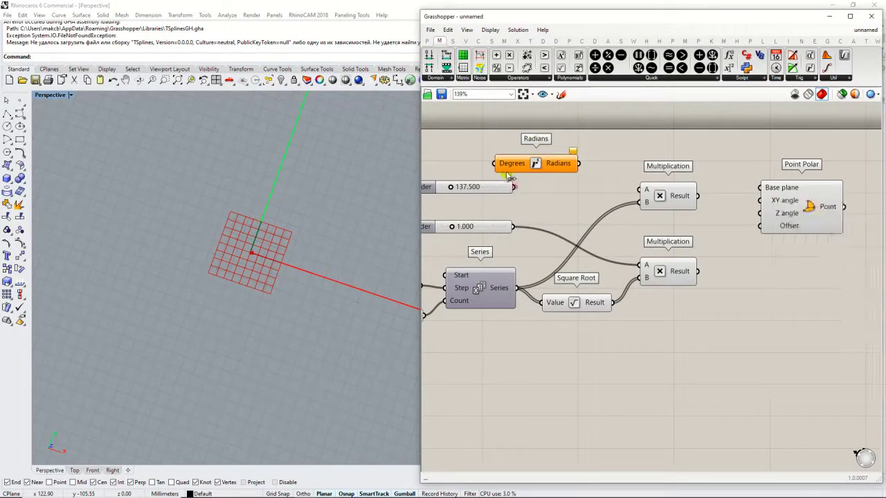
{"action": "left_click_drag", "start_coordinate": [507, 172], "coordinate": [589, 185]}
{"action": "right_click_drag", "start_coordinate": [510, 178], "coordinate": [608, 170]}
{"action": "left_click_drag", "start_coordinate": [558, 180], "coordinate": [558, 173]}
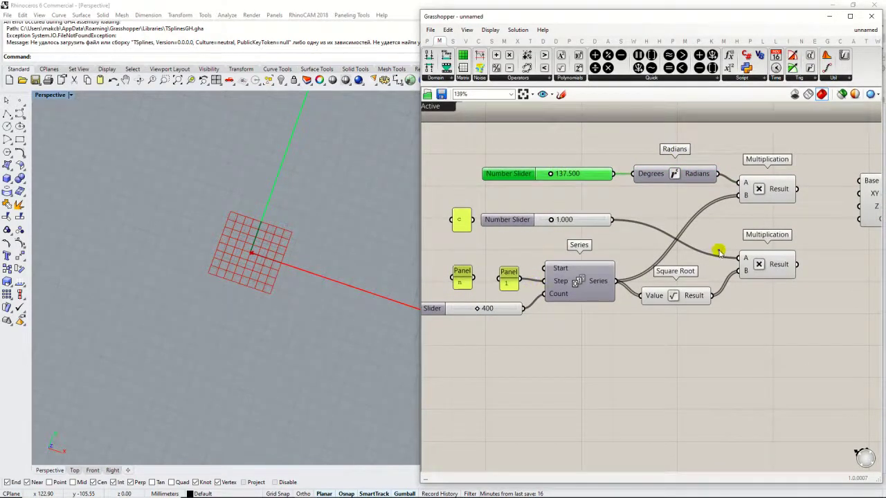
Step: Wire the upper Multiplication result to the XY angle input of Point Polar and shift that component slightly away
{"action": "right_click_drag", "start_coordinate": [718, 252], "coordinate": [593, 258]}
{"action": "left_click", "coordinate": [655, 201]}
{"action": "scroll", "coordinate": [685, 198], "scroll_direction": "up", "scroll_amount": 2}
{"action": "right_click_drag", "start_coordinate": [656, 198], "coordinate": [619, 199]}
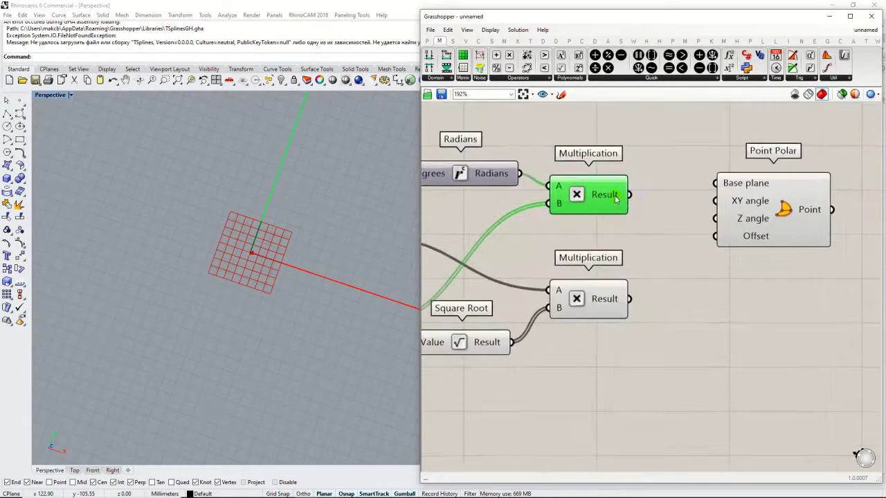
{"action": "mouse_move", "coordinate": [615, 199]}
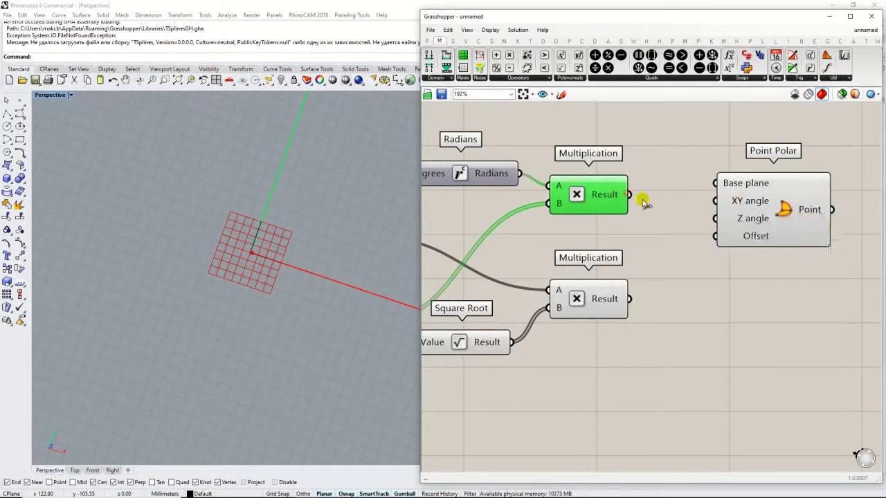
{"action": "left_click_drag", "start_coordinate": [629, 195], "coordinate": [791, 224]}
{"action": "left_click", "coordinate": [646, 261]}
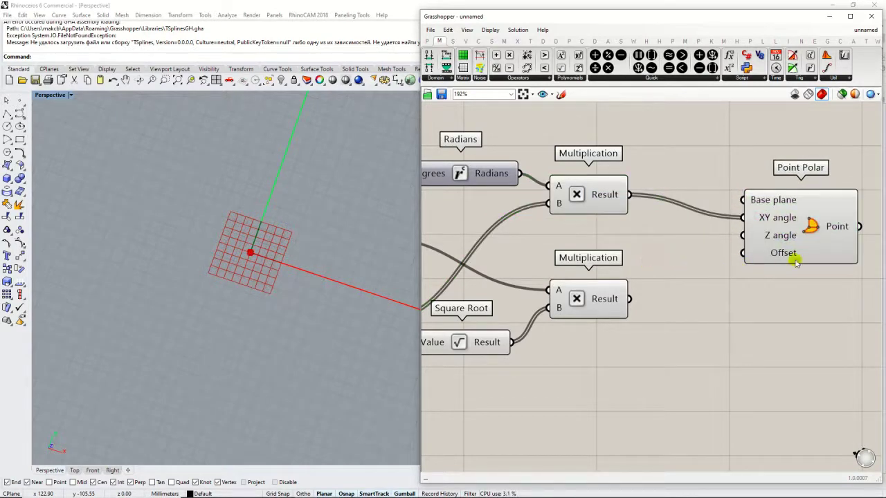
Step: Wire the lower Multiplication result to the Offset input of Point Polar
{"action": "mouse_move", "coordinate": [783, 254]}
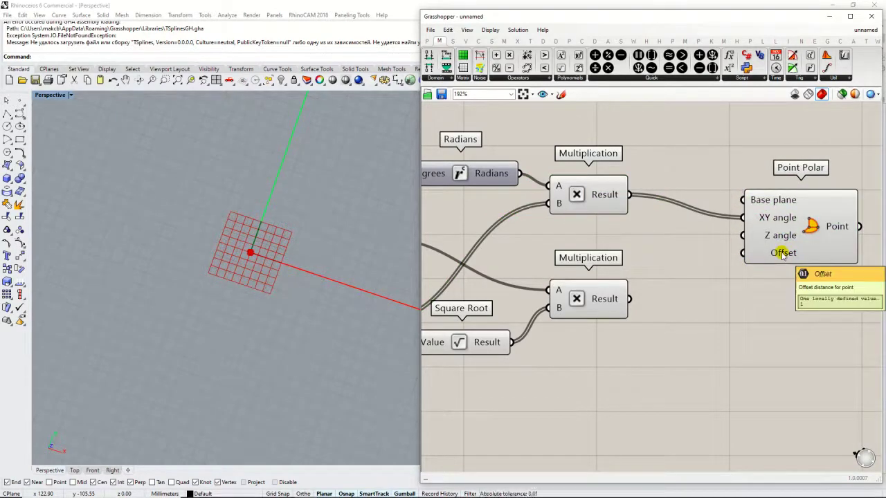
{"action": "scroll", "coordinate": [783, 254], "scroll_direction": "down", "scroll_amount": 3}
{"action": "left_click", "coordinate": [675, 275]}
{"action": "left_click_drag", "start_coordinate": [689, 276], "coordinate": [772, 242]}
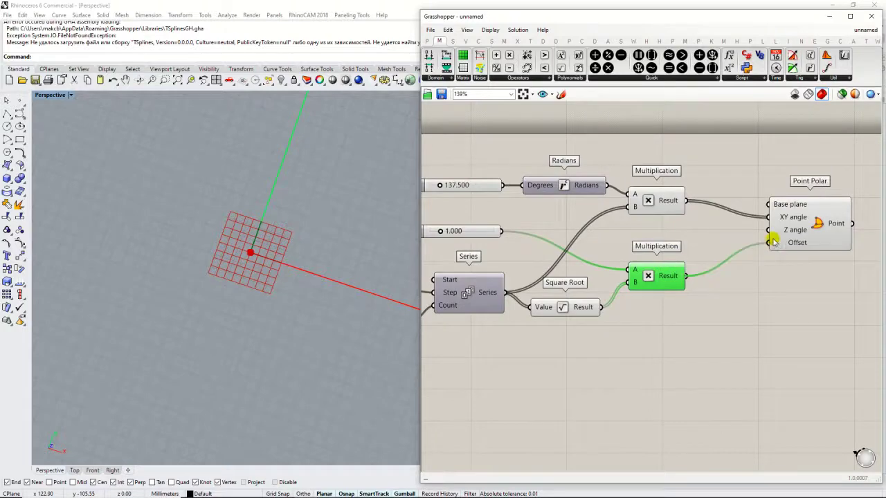
{"action": "left_click", "coordinate": [766, 270]}
{"action": "left_click", "coordinate": [778, 229]}
{"action": "scroll", "coordinate": [231, 251], "scroll_direction": "up", "scroll_amount": 10}
{"action": "scroll", "coordinate": [287, 262], "scroll_direction": "up", "scroll_amount": 2}
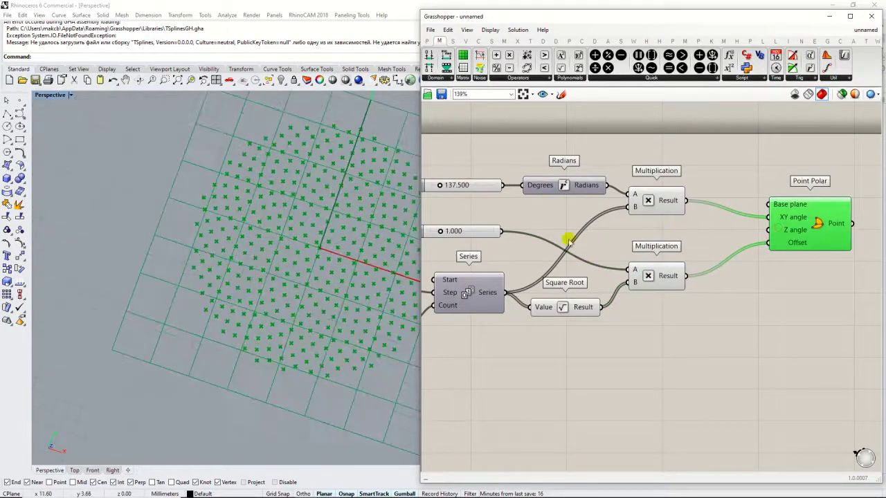
{"action": "left_click", "coordinate": [655, 222]}
Step: Set the angle slider feeding Radians to 133.067
{"action": "right_click_drag", "start_coordinate": [150, 209], "coordinate": [243, 236]}
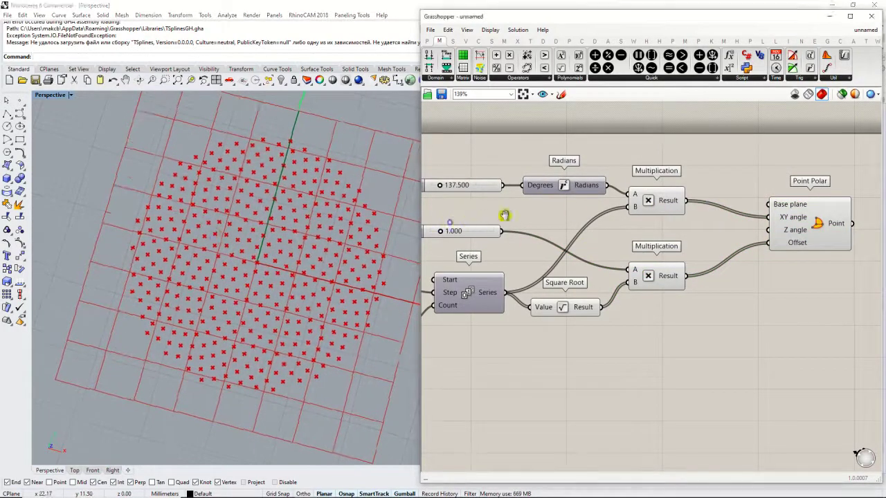
{"action": "scroll", "coordinate": [503, 181], "scroll_direction": "up", "scroll_amount": 4}
{"action": "left_click_drag", "start_coordinate": [511, 192], "coordinate": [512, 191]}
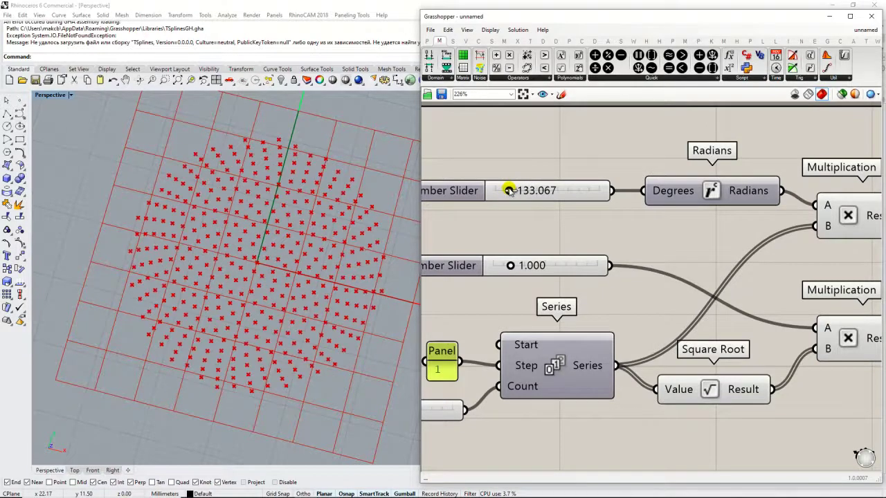
Step: Set the slider beside the c panel to 1.497 to change the spacing of the spiral points
{"action": "scroll", "coordinate": [519, 213], "scroll_direction": "down", "scroll_amount": 2}
{"action": "right_click_drag", "start_coordinate": [520, 238], "coordinate": [590, 246]}
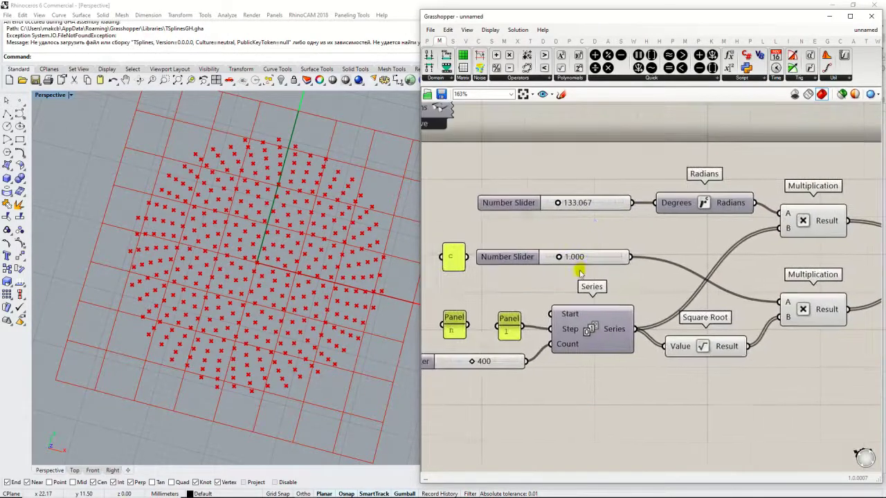
{"action": "scroll", "coordinate": [588, 260], "scroll_direction": "up", "scroll_amount": 3}
{"action": "left_click_drag", "start_coordinate": [541, 259], "coordinate": [552, 256]}
{"action": "right_click_drag", "start_coordinate": [293, 242], "coordinate": [260, 246]}
{"action": "scroll", "coordinate": [260, 247], "scroll_direction": "down", "scroll_amount": 2}
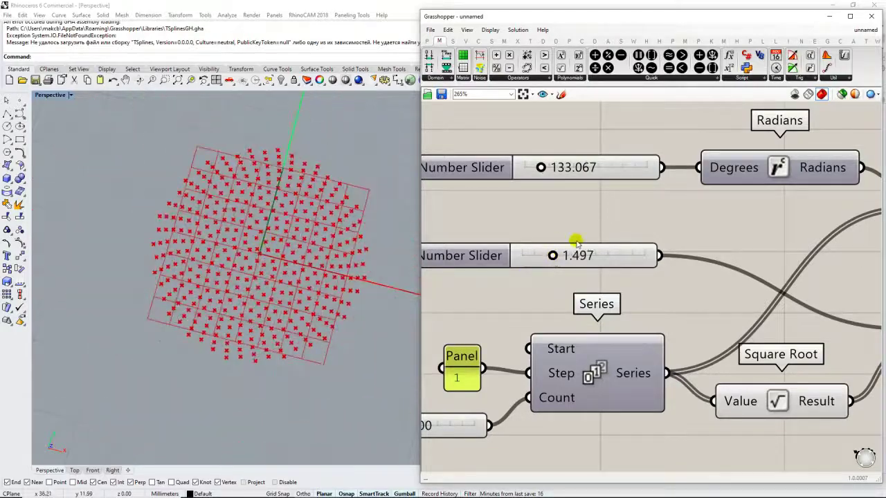
Step: Move the Point Polar component slightly down so it sits about midway between the two Multiplication components
{"action": "scroll", "coordinate": [577, 242], "scroll_direction": "down", "scroll_amount": 3}
{"action": "right_click_drag", "start_coordinate": [764, 242], "coordinate": [502, 235]}
{"action": "right_click_drag", "start_coordinate": [606, 249], "coordinate": [542, 250]}
{"action": "left_click_drag", "start_coordinate": [636, 237], "coordinate": [635, 252]}
{"action": "scroll", "coordinate": [574, 199], "scroll_direction": "down", "scroll_amount": 3}
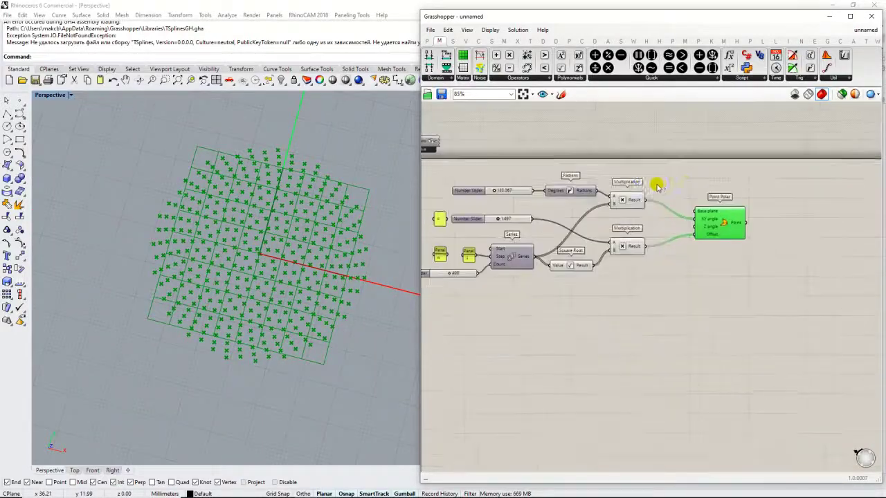
{"action": "left_click", "coordinate": [743, 168]}
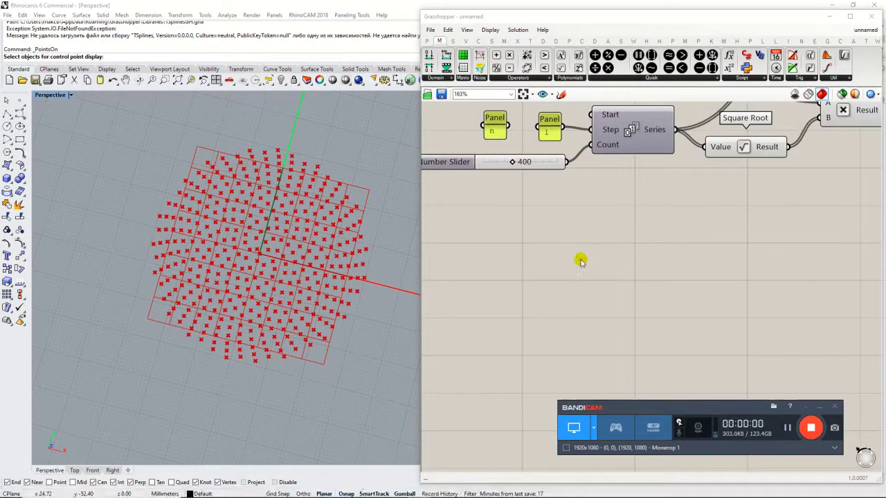
{"action": "right_click_drag", "start_coordinate": [225, 255], "coordinate": [405, 255]}
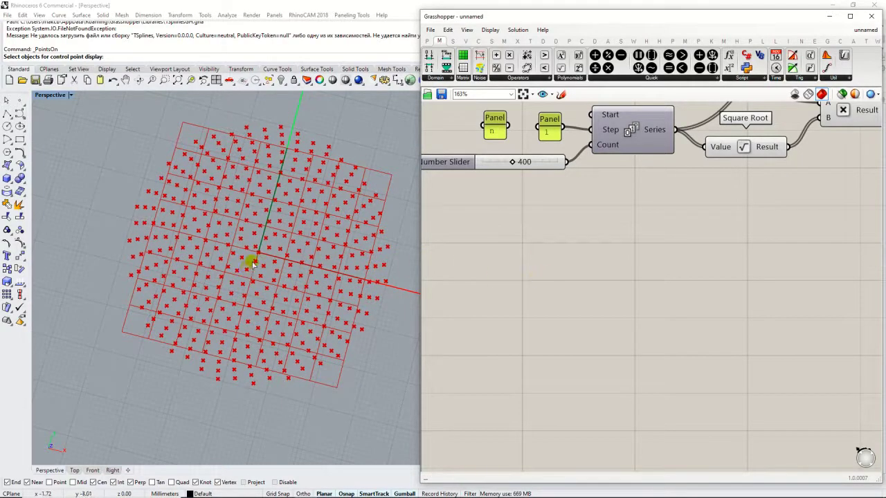
{"action": "scroll", "coordinate": [243, 241], "scroll_direction": "up", "scroll_amount": 3}
{"action": "scroll", "coordinate": [243, 242], "scroll_direction": "down", "scroll_amount": 3}
{"action": "double_click", "coordinate": [558, 262]}
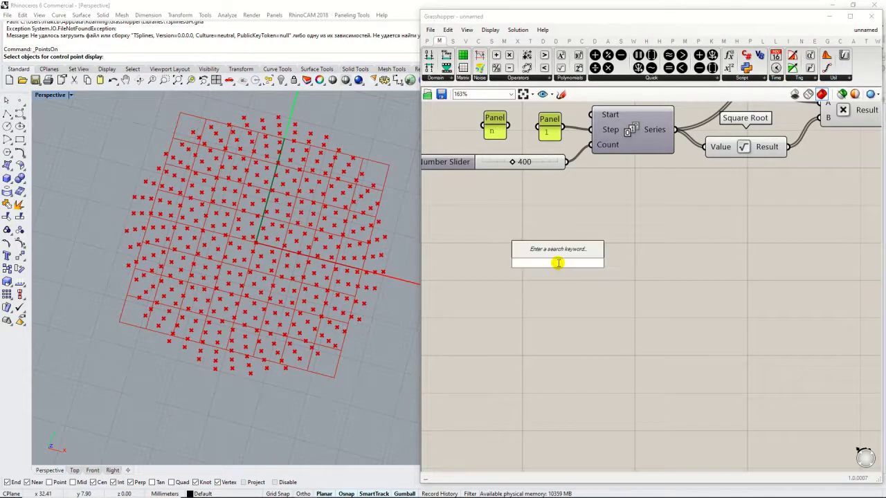
{"action": "type", "text": "star"}
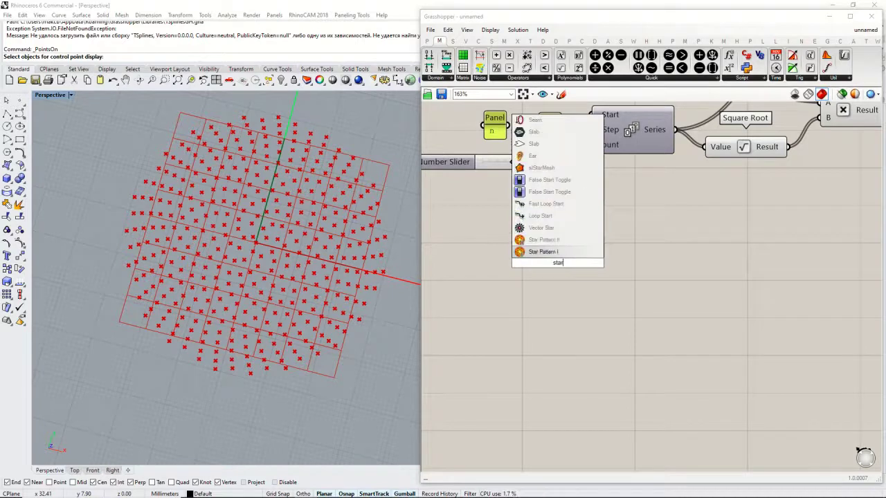
{"action": "left_click", "coordinate": [651, 223]}
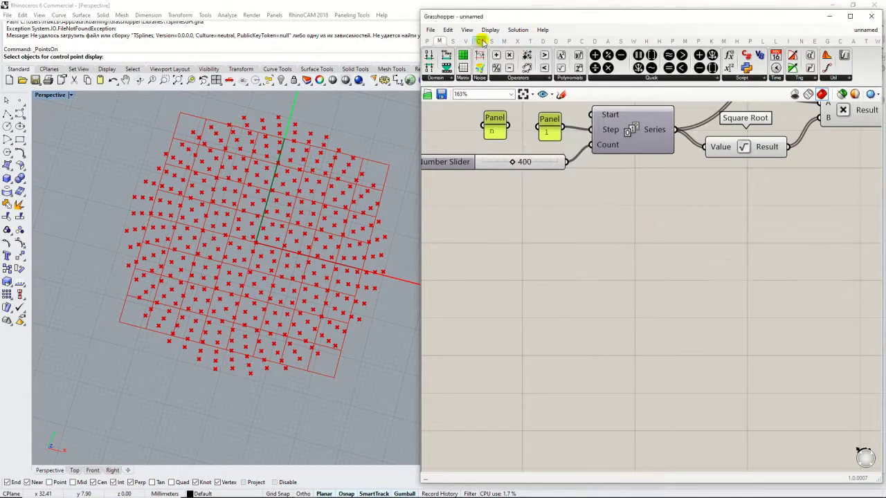
{"action": "left_click", "coordinate": [480, 42]}
{"action": "left_click", "coordinate": [612, 78]}
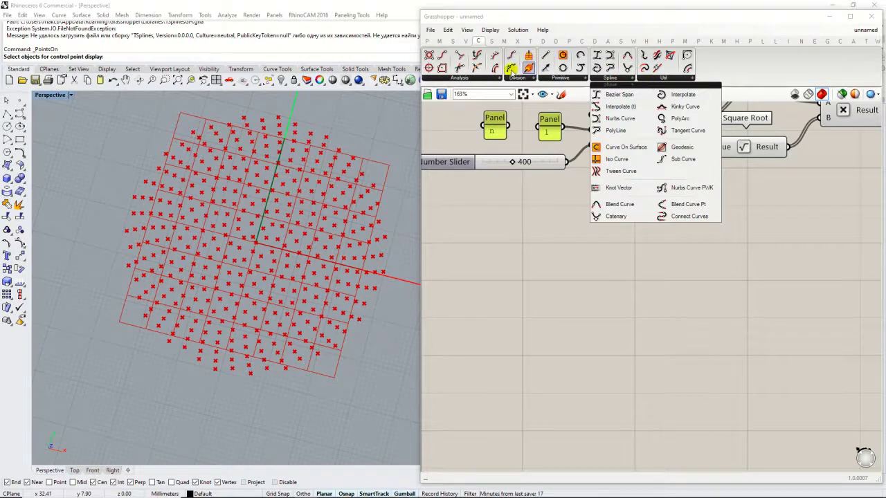
{"action": "left_click", "coordinate": [583, 79]}
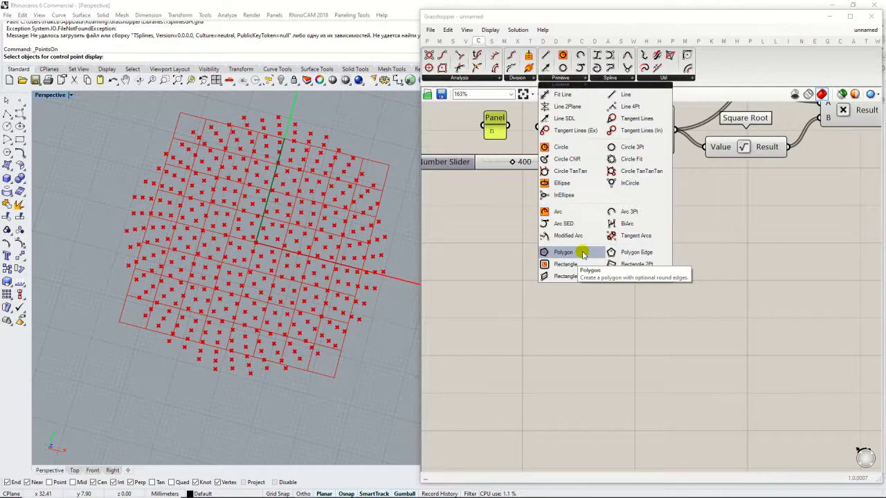
{"action": "left_click", "coordinate": [584, 255]}
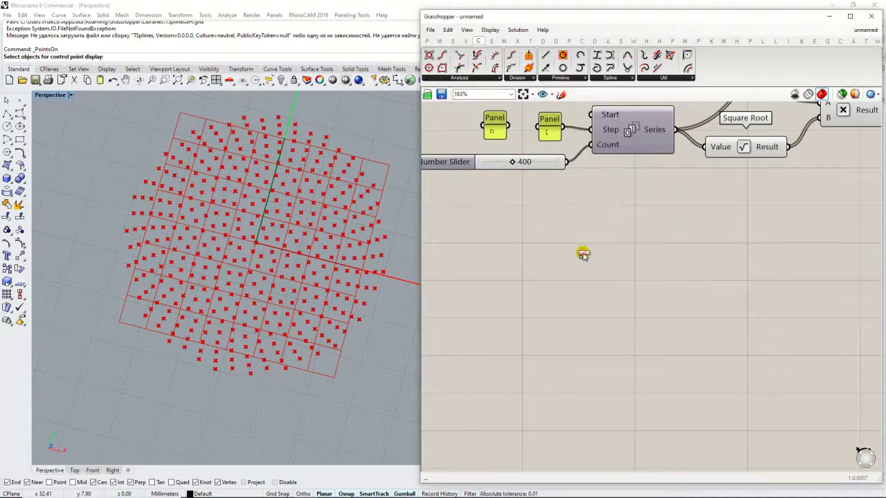
{"action": "left_click", "coordinate": [583, 261]}
{"action": "left_click_drag", "start_coordinate": [581, 274], "coordinate": [580, 326]}
{"action": "key", "text": "Delete"}
Step: Add a Circle component in the empty canvas area below the Series part of the definition
{"action": "right_click_drag", "start_coordinate": [547, 296], "coordinate": [600, 285]}
{"action": "double_click", "coordinate": [590, 288]}
{"action": "type", "text": "c"}
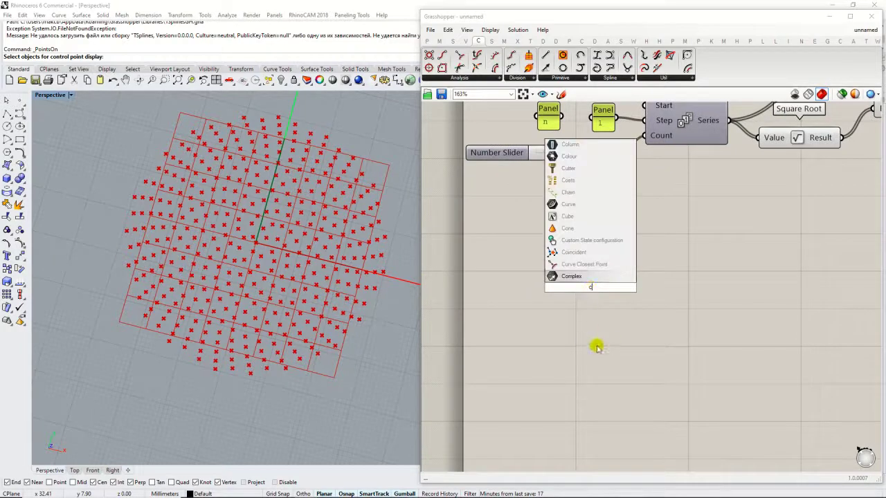
{"action": "type", "text": "ir"}
{"action": "left_click", "coordinate": [580, 277]}
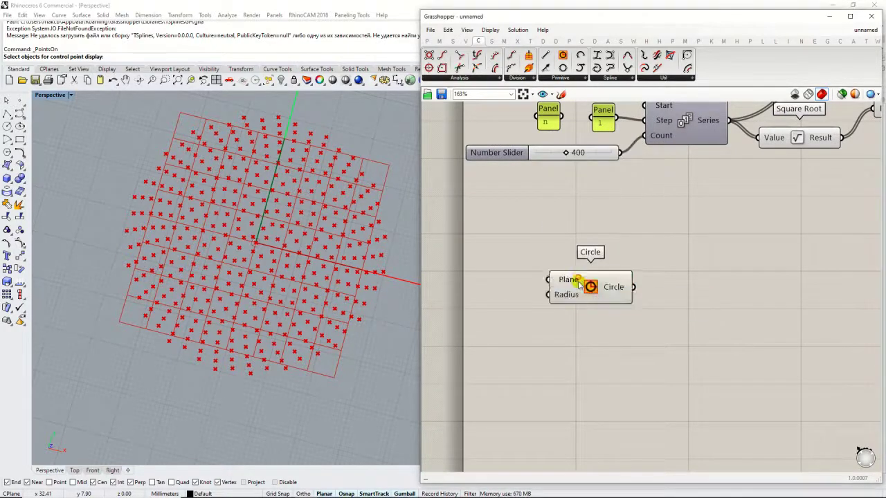
Step: Switch to the browser, open the chat's reference image of the eight-pointed star to examine its shape, and return to Grasshopper
{"action": "mouse_move", "coordinate": [298, 490]}
{"action": "left_click", "coordinate": [328, 488]}
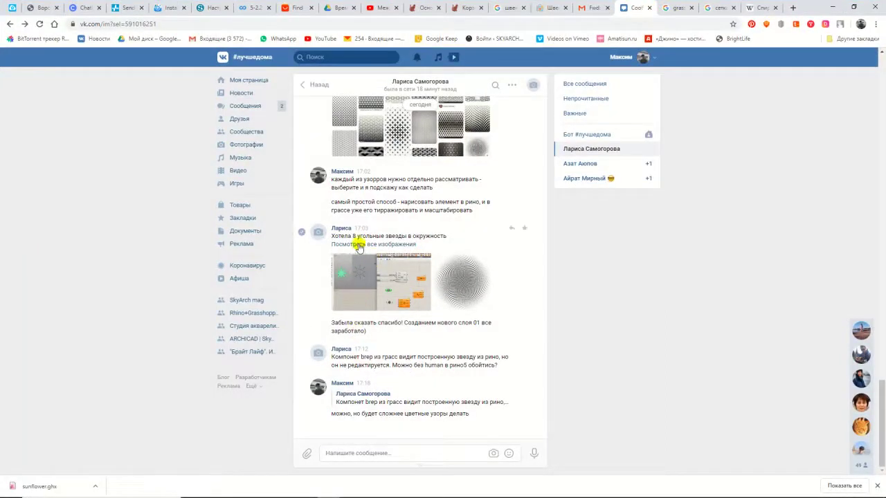
{"action": "left_click", "coordinate": [346, 284]}
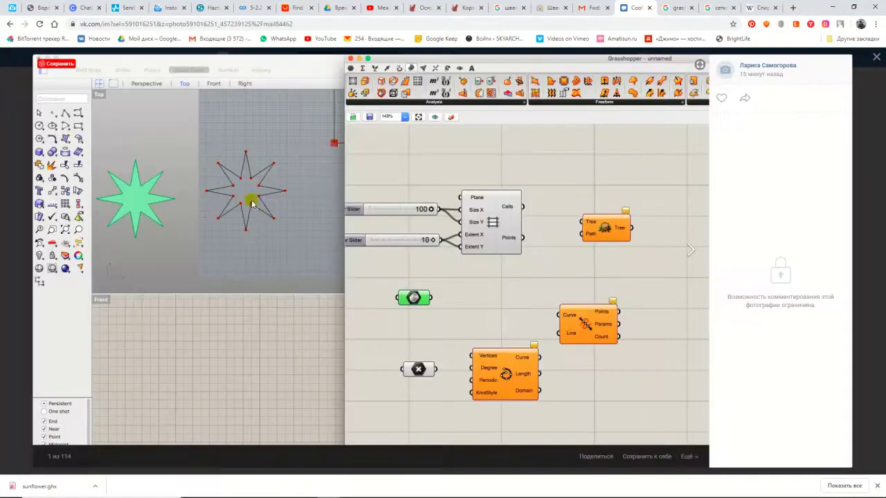
{"action": "left_click", "coordinate": [833, 7]}
Step: Add a Point parameter near Circle and assign it one point picked in the Rhino viewport outside the spiral
{"action": "left_click_drag", "start_coordinate": [622, 291], "coordinate": [640, 291]}
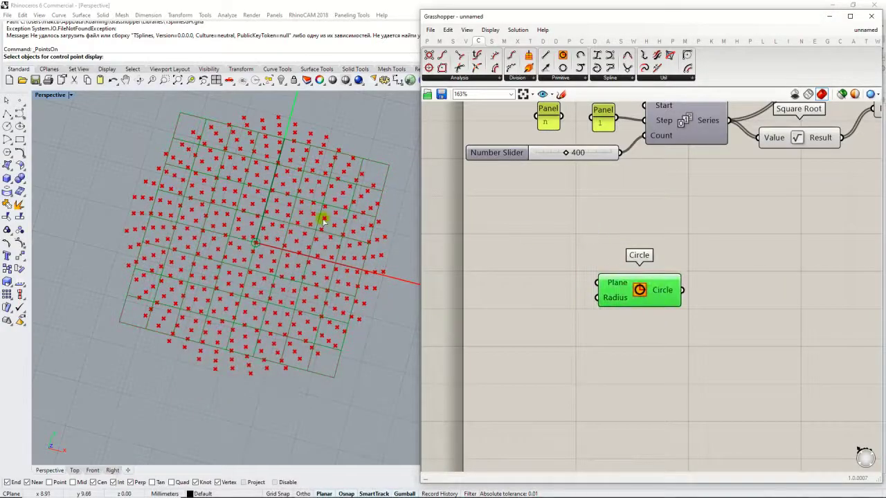
{"action": "double_click", "coordinate": [562, 230]}
{"action": "type", "text": "poi"}
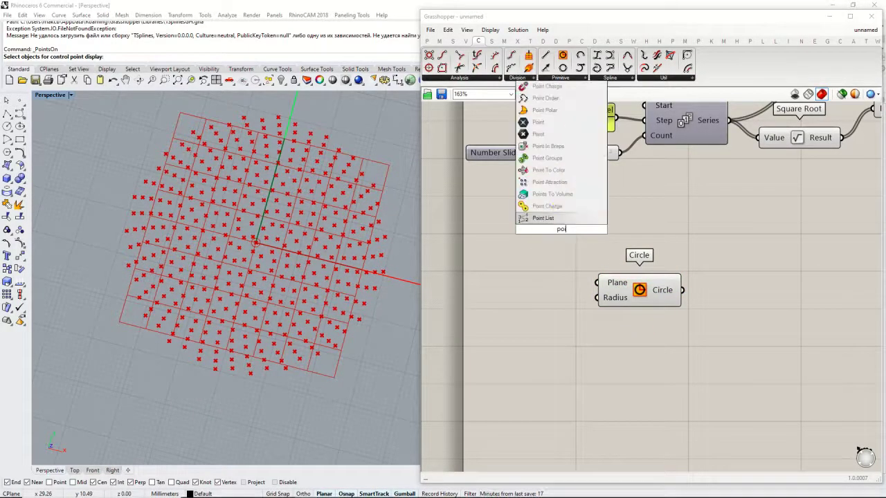
{"action": "left_click", "coordinate": [539, 135]}
{"action": "right_click", "coordinate": [560, 228]}
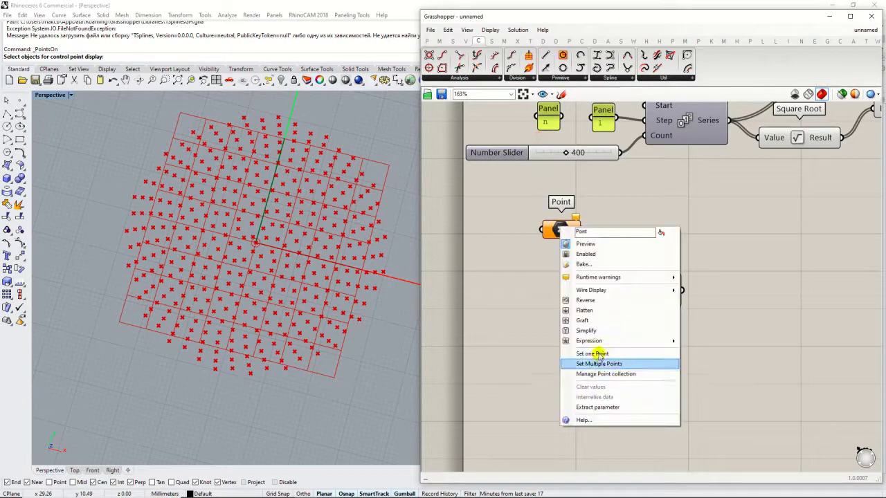
{"action": "left_click", "coordinate": [593, 352]}
{"action": "right_click_drag", "start_coordinate": [402, 354], "coordinate": [324, 348]}
{"action": "scroll", "coordinate": [353, 362], "scroll_direction": "up", "scroll_amount": 5}
Step: Wire the Point parameter to the Plane input of Circle and arrange the Circle component close beside it
{"action": "left_click_drag", "start_coordinate": [580, 231], "coordinate": [598, 282]}
{"action": "left_click_drag", "start_coordinate": [634, 289], "coordinate": [701, 299]}
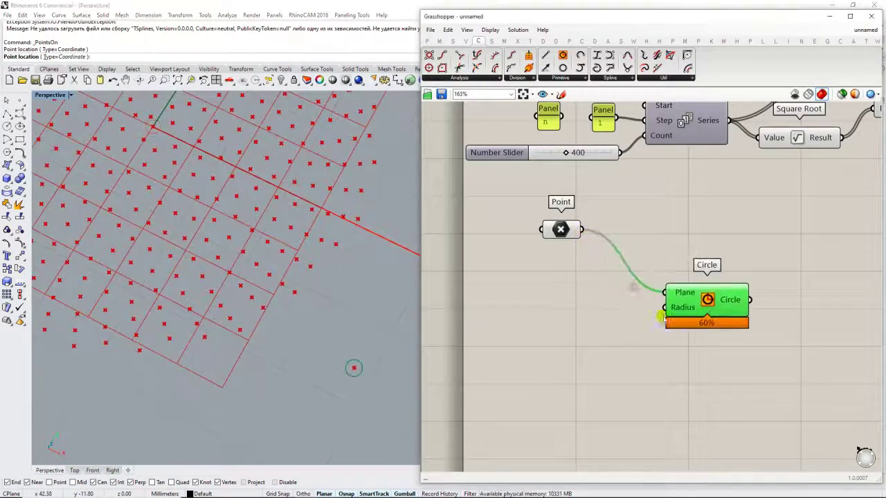
{"action": "right_click_drag", "start_coordinate": [301, 317], "coordinate": [300, 370]}
{"action": "scroll", "coordinate": [345, 335], "scroll_direction": "up", "scroll_amount": 8}
{"action": "right_click_drag", "start_coordinate": [635, 338], "coordinate": [464, 288]}
{"action": "left_click_drag", "start_coordinate": [608, 278], "coordinate": [603, 262]}
{"action": "right_click_drag", "start_coordinate": [531, 271], "coordinate": [588, 293]}
{"action": "left_click", "coordinate": [587, 293]}
{"action": "left_click_drag", "start_coordinate": [642, 290], "coordinate": [637, 301]}
{"action": "left_click", "coordinate": [548, 293]}
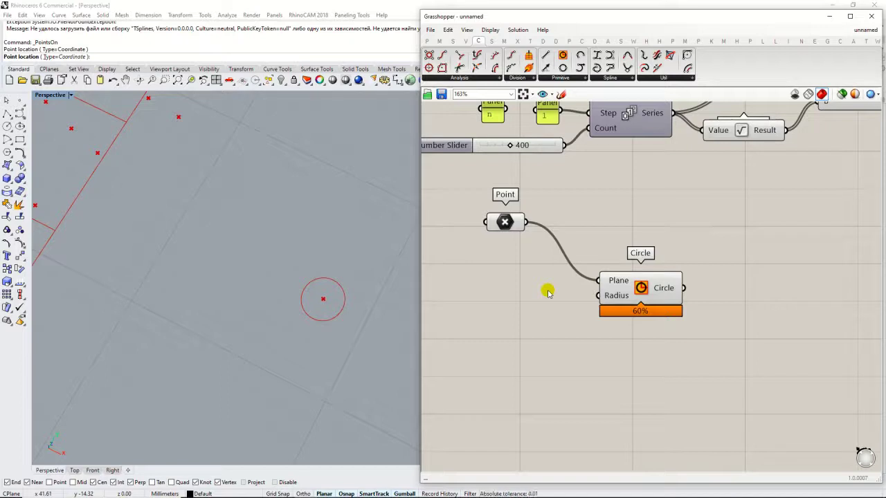
{"action": "double_click", "coordinate": [507, 307]}
{"action": "left_click_drag", "start_coordinate": [640, 297], "coordinate": [616, 252]}
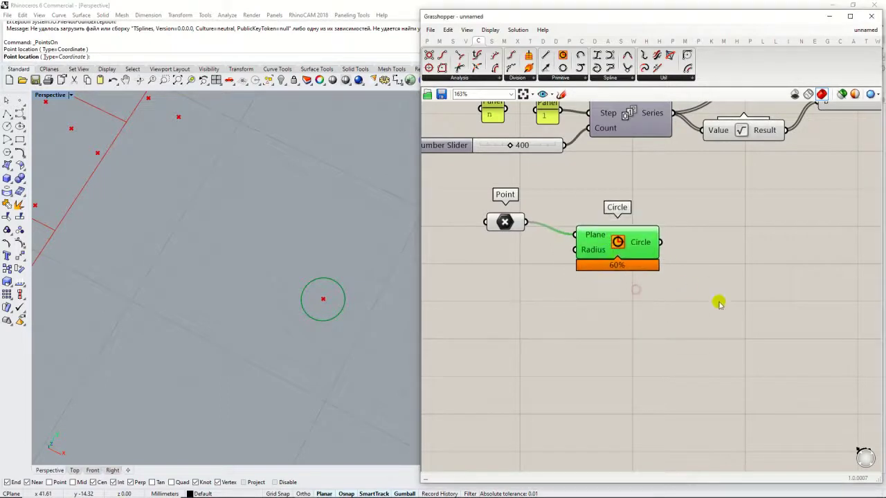
Step: Add a Divide Curve component and wire the Circle output to its Curve input
{"action": "double_click", "coordinate": [724, 304]}
{"action": "type", "text": "div"}
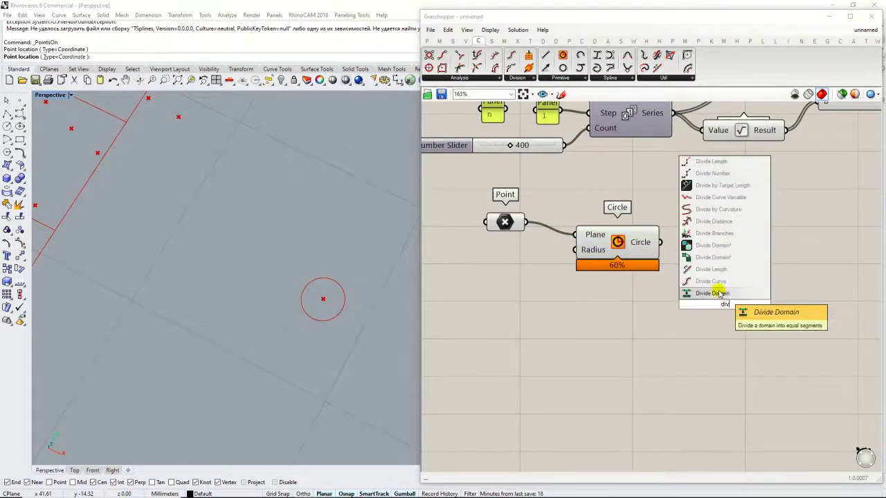
{"action": "left_click", "coordinate": [711, 281]}
{"action": "left_click_drag", "start_coordinate": [674, 284], "coordinate": [674, 290]}
{"action": "left_click_drag", "start_coordinate": [713, 293], "coordinate": [739, 295]}
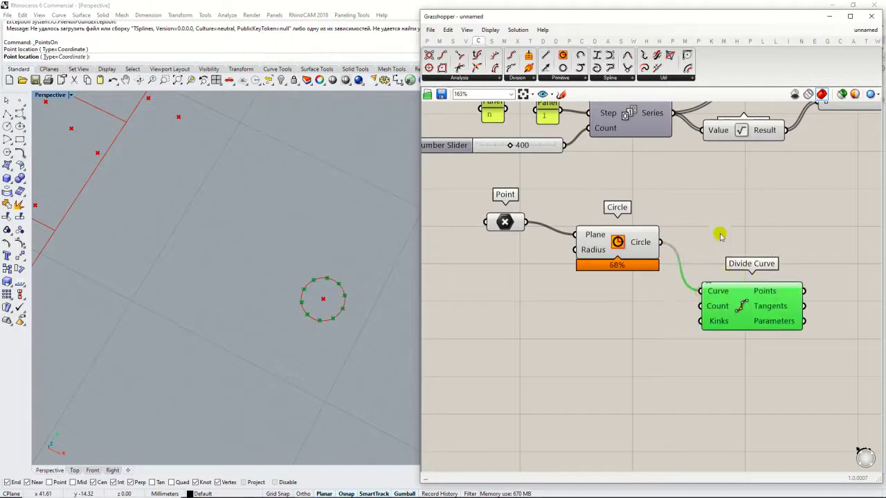
{"action": "middle_click", "coordinate": [719, 234]}
{"action": "left_click", "coordinate": [698, 273]}
Step: Create a number slider with value 8, wire it to the Count input of Divide Curve, and line them up
{"action": "scroll", "coordinate": [698, 273], "scroll_direction": "up", "scroll_amount": 2}
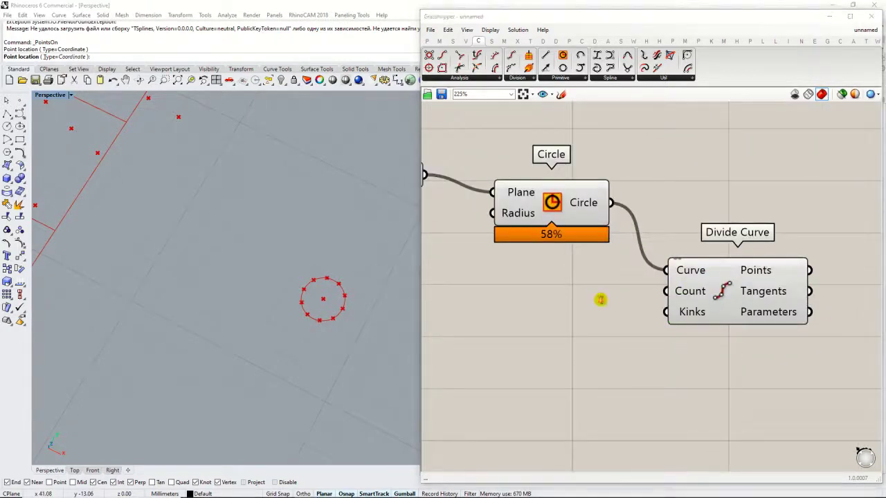
{"action": "double_click", "coordinate": [601, 301]}
{"action": "type", "text": "8"}
{"action": "key", "text": "Return"}
{"action": "mouse_move", "coordinate": [702, 303]}
{"action": "left_mouse_down"}
{"action": "mouse_move", "coordinate": [658, 302]}
{"action": "mouse_move", "coordinate": [710, 302]}
{"action": "left_mouse_up"}
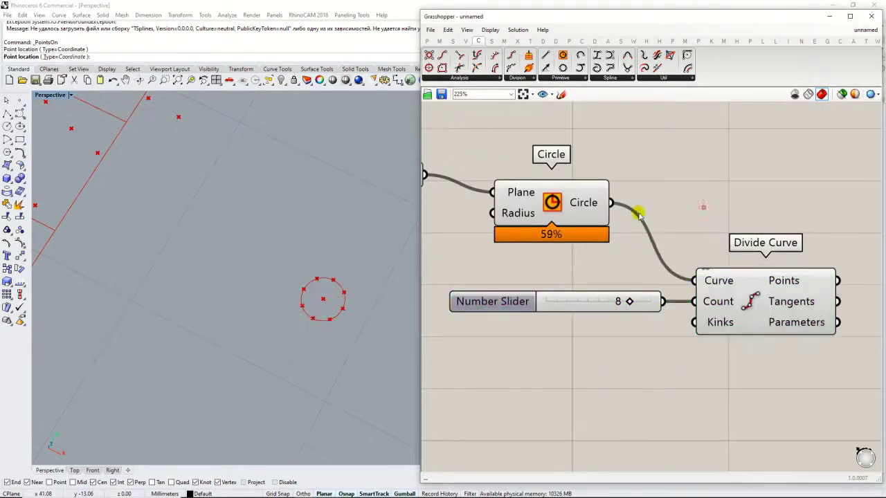
{"action": "scroll", "coordinate": [310, 327], "scroll_direction": "up", "scroll_amount": 2}
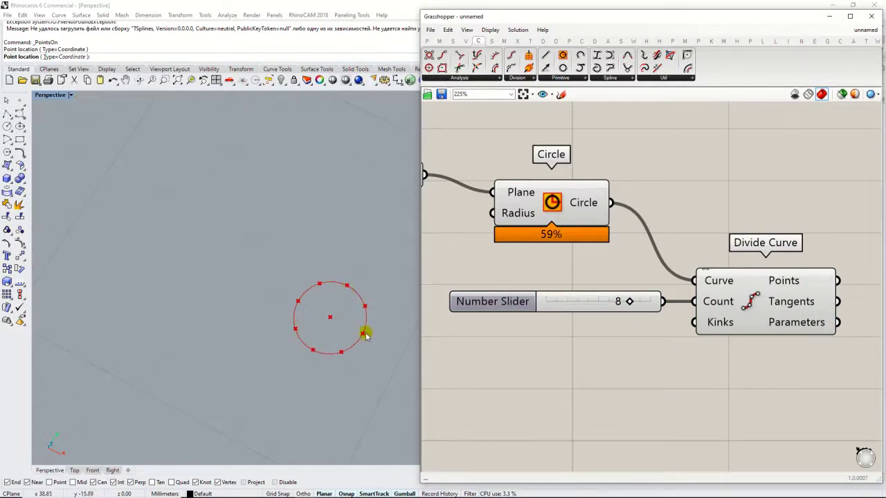
Step: Move the 8 slider further away from Divide Curve, add a Multiplication component, and wire the slider to its input A
{"action": "right_click_drag", "start_coordinate": [673, 357], "coordinate": [638, 341]}
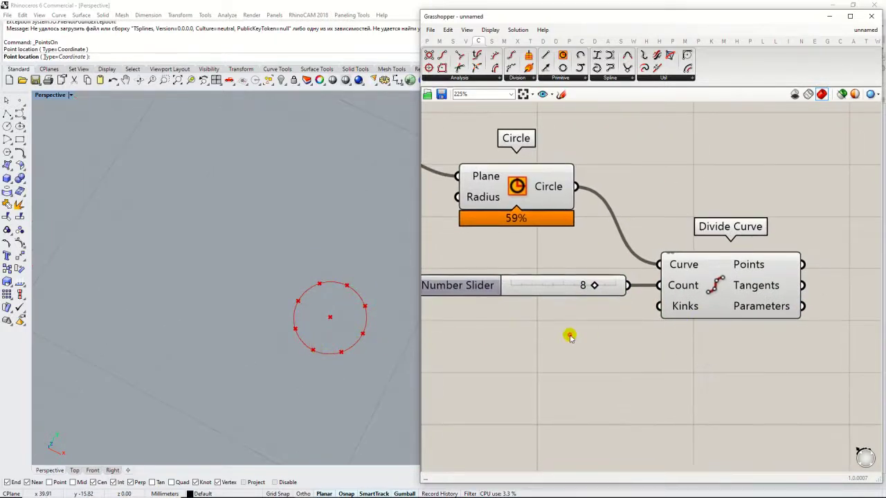
{"action": "double_click", "coordinate": [569, 333]}
{"action": "type", "text": "16"}
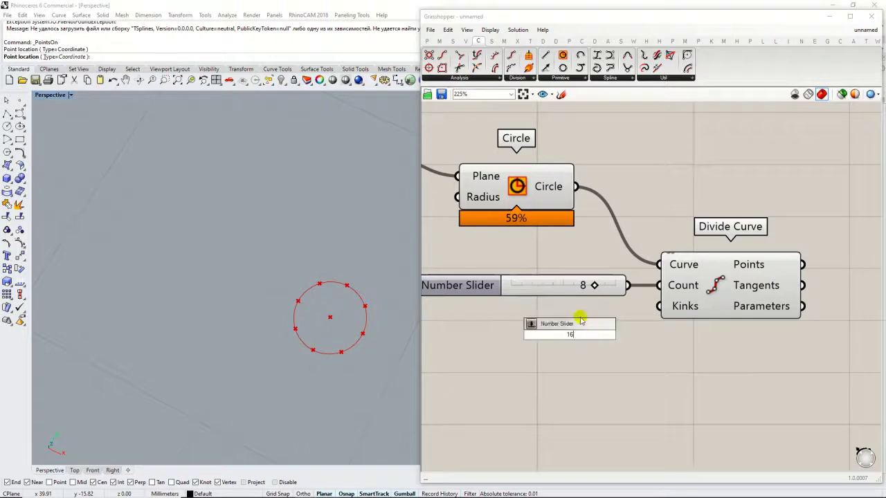
{"action": "left_click_drag", "start_coordinate": [538, 282], "coordinate": [413, 293]}
{"action": "left_click", "coordinate": [564, 340]}
{"action": "double_click", "coordinate": [564, 340]}
{"action": "type", "text": "*"}
{"action": "key", "text": "Return"}
{"action": "left_click_drag", "start_coordinate": [496, 316], "coordinate": [521, 331]}
Step: Add a panel containing 2, wire it to input B of Multiplication, and feed the result into Divide Curve's Count input
{"action": "right_click_drag", "start_coordinate": [508, 344], "coordinate": [597, 342]}
{"action": "double_click", "coordinate": [514, 355]}
{"action": "type", "text": "//2"}
{"action": "key", "text": "Return"}
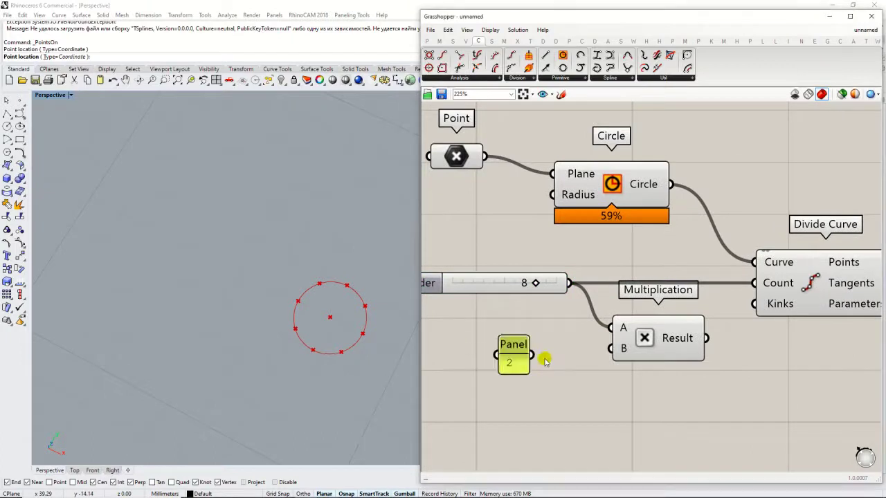
{"action": "left_click_drag", "start_coordinate": [532, 355], "coordinate": [609, 351]}
{"action": "left_click_drag", "start_coordinate": [674, 349], "coordinate": [753, 284]}
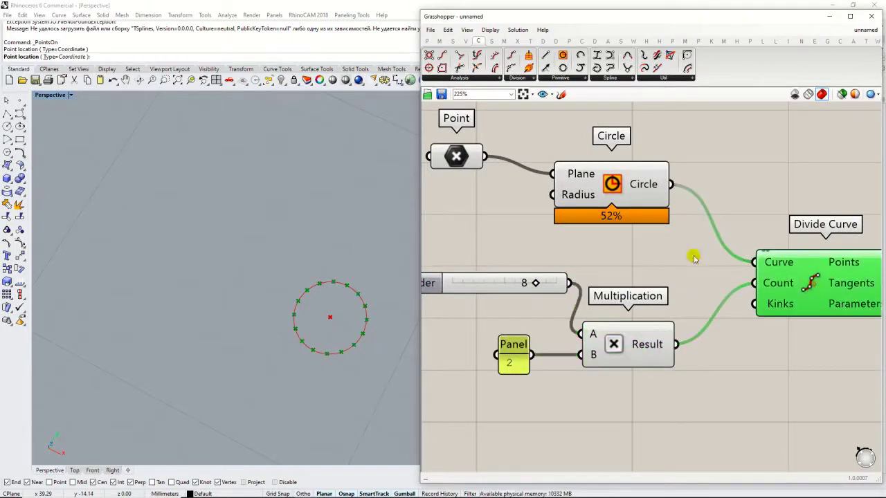
Step: Move the Point parameter closer to the Circle component, and shift Divide Curve up so it sits nearly level with Circle
{"action": "scroll", "coordinate": [639, 262], "scroll_direction": "down", "scroll_amount": 3}
{"action": "right_click_drag", "start_coordinate": [713, 253], "coordinate": [809, 264]}
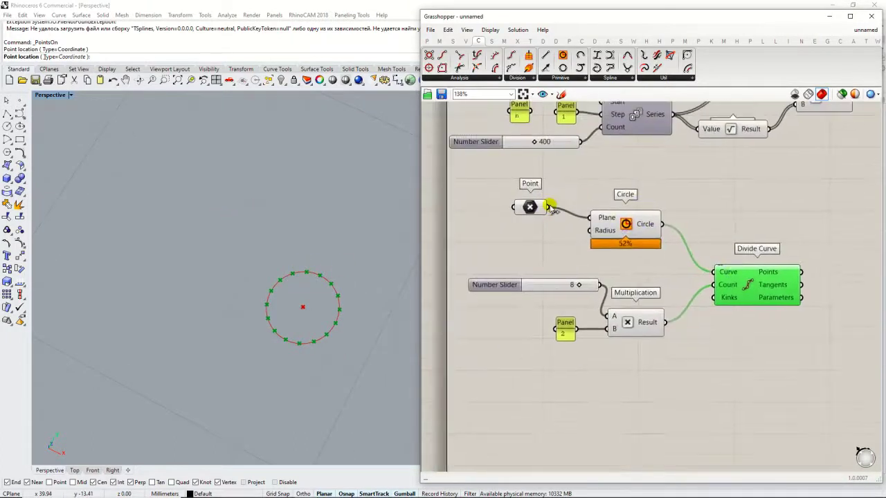
{"action": "left_click_drag", "start_coordinate": [533, 205], "coordinate": [551, 212]}
{"action": "left_click", "coordinate": [684, 202]}
{"action": "right_click_drag", "start_coordinate": [684, 202], "coordinate": [602, 191]}
{"action": "scroll", "coordinate": [297, 291], "scroll_direction": "up", "scroll_amount": 3}
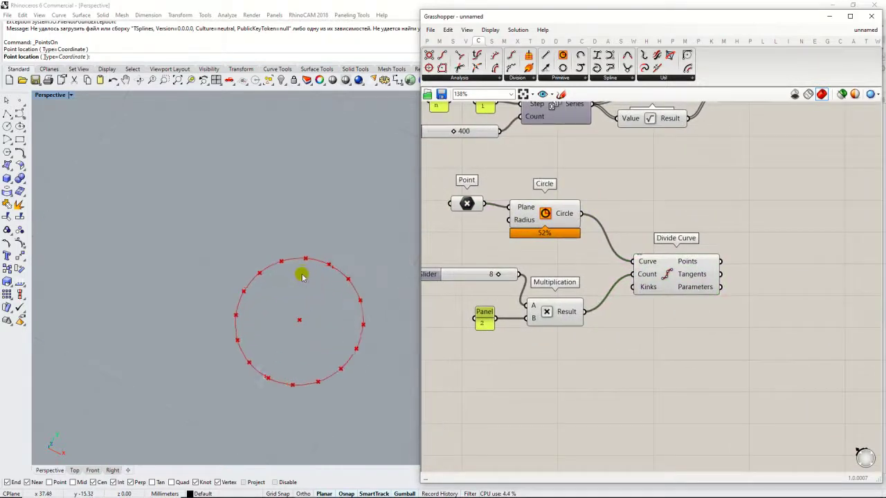
{"action": "right_click_drag", "start_coordinate": [696, 280], "coordinate": [614, 264]}
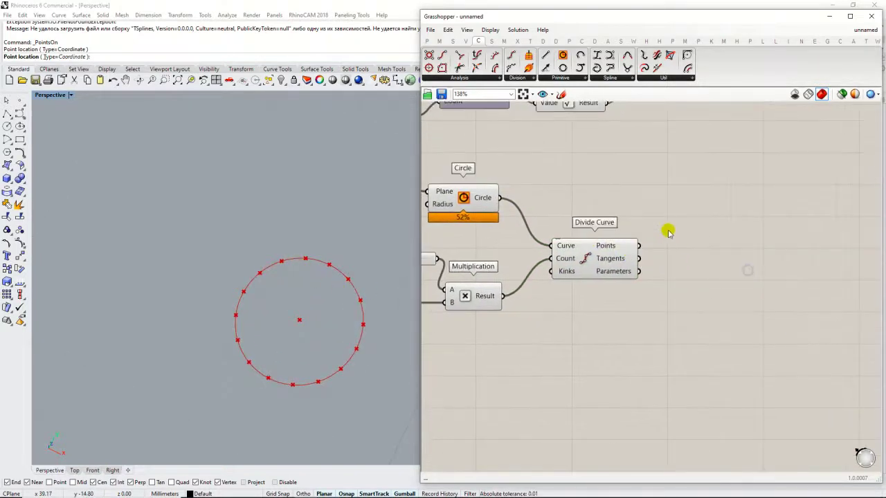
{"action": "double_click", "coordinate": [669, 230]}
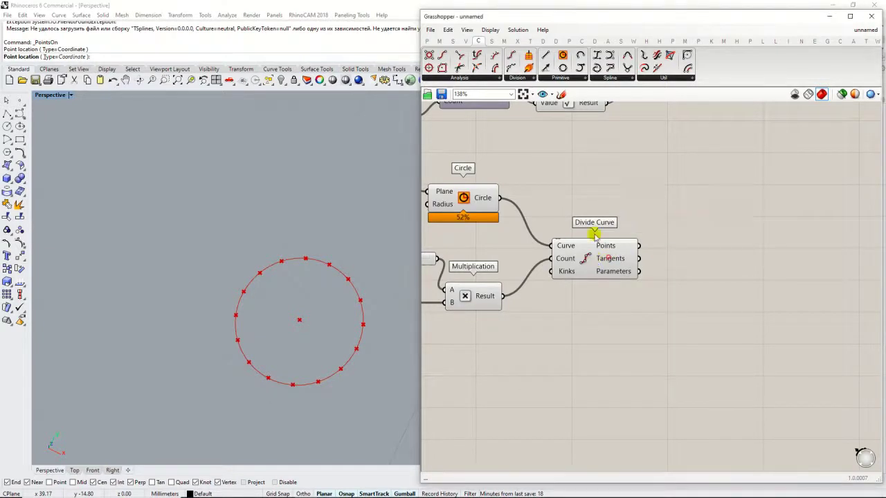
{"action": "left_click_drag", "start_coordinate": [593, 233], "coordinate": [580, 212]}
{"action": "left_click", "coordinate": [664, 182]}
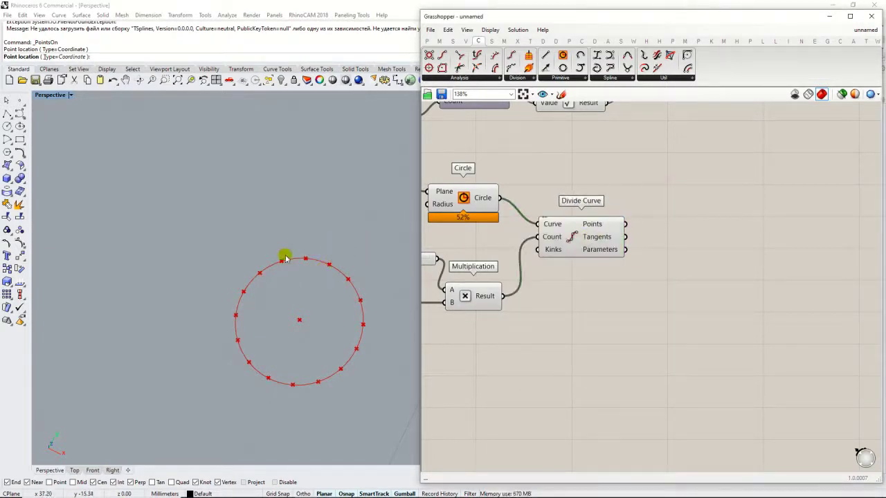
Step: Add a Dispatch component after Divide Curve and wire the Points output to its List input
{"action": "double_click", "coordinate": [699, 212]}
{"action": "type", "text": "dis"}
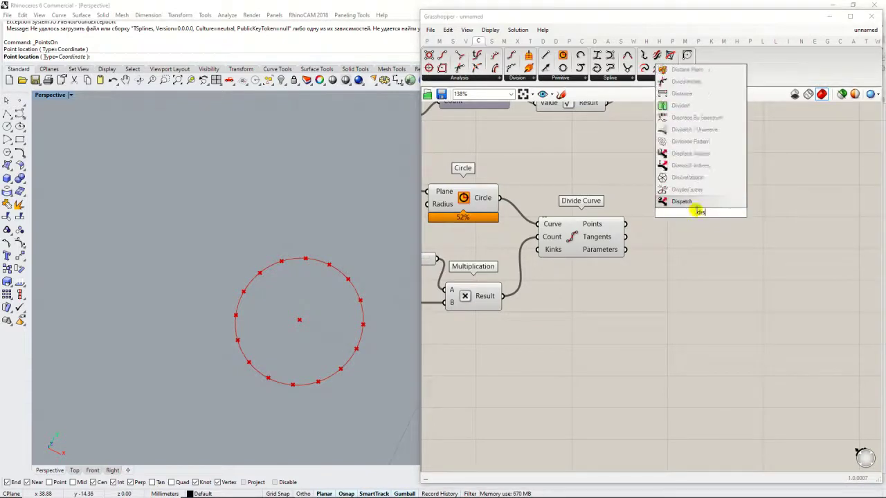
{"action": "key", "text": "Return"}
{"action": "left_click_drag", "start_coordinate": [680, 211], "coordinate": [721, 248]}
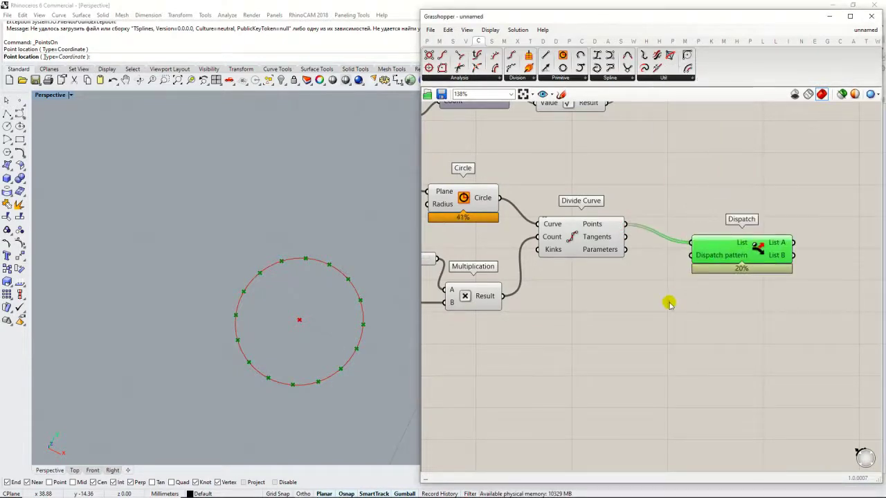
Step: Add a panel below Dispatch containing 0 and 1 on separate lines
{"action": "double_click", "coordinate": [669, 302]}
{"action": "type", "text": "panel"}
{"action": "key", "text": "Return"}
{"action": "double_click", "coordinate": [663, 311]}
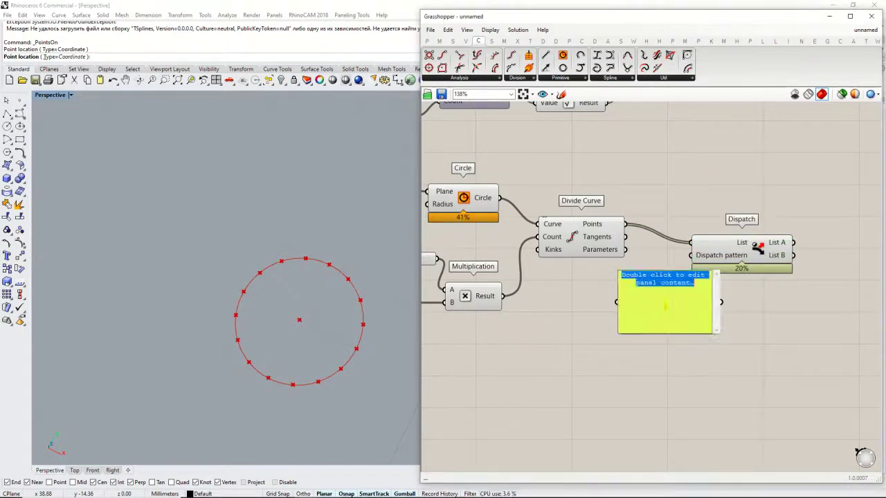
{"action": "type", "text": "0"}
{"action": "type", "text": " 1"}
{"action": "left_click", "coordinate": [655, 377]}
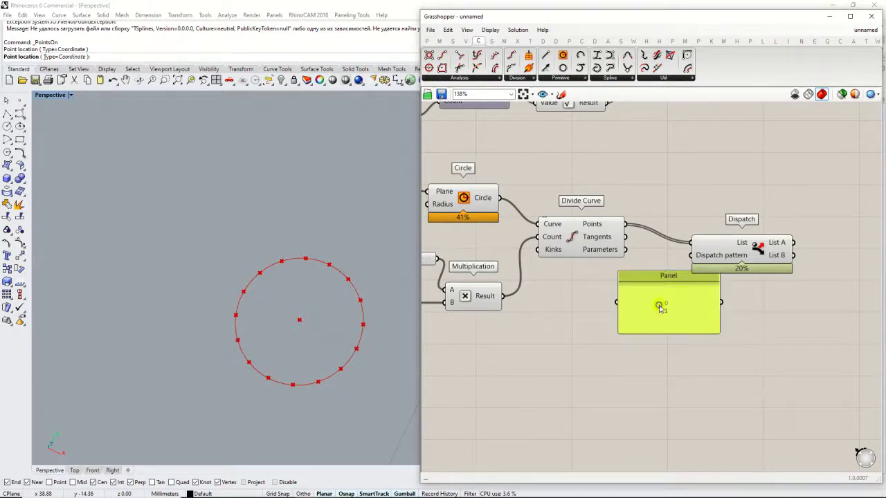
Step: Turn off multiline data for the 0 and 1 panel, make it smaller, and wire it to the Dispatch pattern input
{"action": "right_click", "coordinate": [659, 309]}
{"action": "left_click", "coordinate": [674, 304]}
{"action": "left_click_drag", "start_coordinate": [672, 307], "coordinate": [632, 323]}
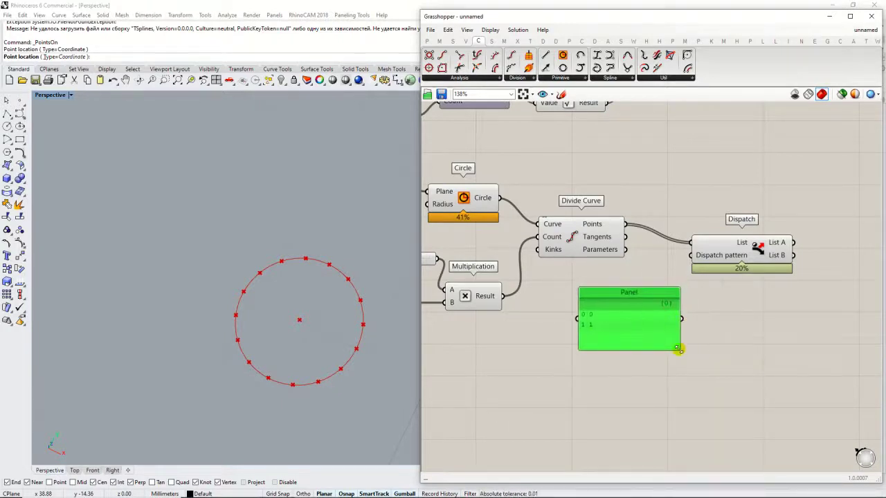
{"action": "left_click_drag", "start_coordinate": [679, 350], "coordinate": [652, 346]}
{"action": "scroll", "coordinate": [633, 317], "scroll_direction": "up", "scroll_amount": 3}
{"action": "scroll", "coordinate": [562, 342], "scroll_direction": "down", "scroll_amount": 2}
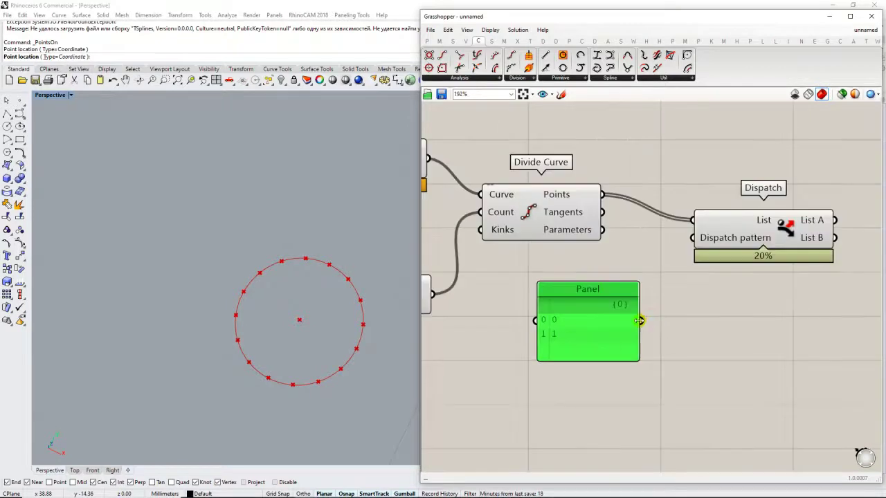
{"action": "left_click_drag", "start_coordinate": [642, 320], "coordinate": [700, 259]}
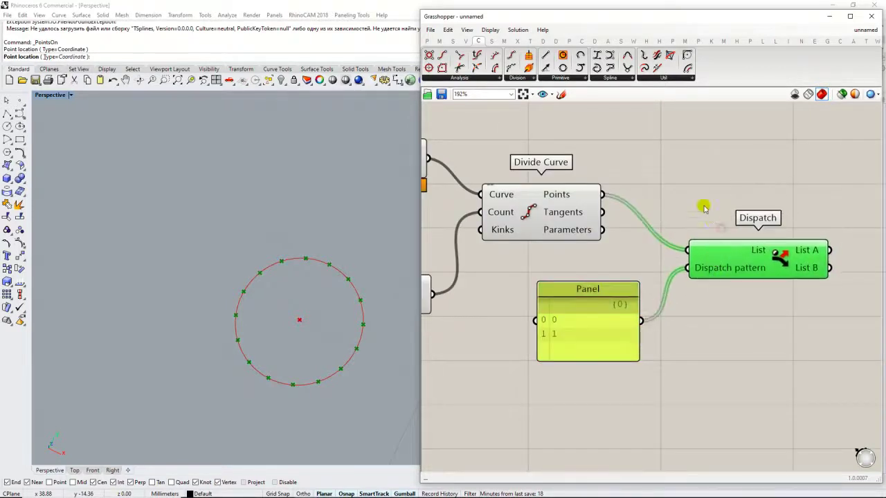
{"action": "scroll", "coordinate": [646, 207], "scroll_direction": "down", "scroll_amount": 2}
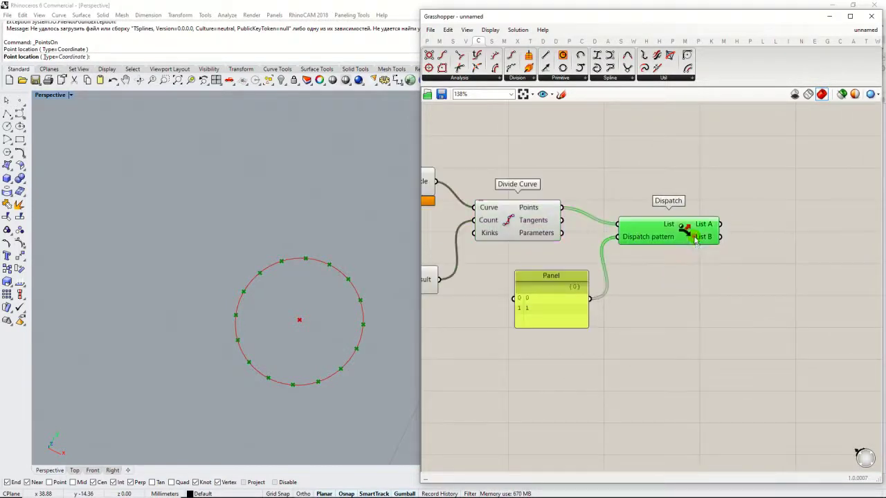
Step: Add a Point parameter, wire List A of Dispatch into it, and place it above and beyond the Dispatch component
{"action": "right_click_drag", "start_coordinate": [743, 260], "coordinate": [667, 245]}
{"action": "scroll", "coordinate": [626, 239], "scroll_direction": "up", "scroll_amount": 2}
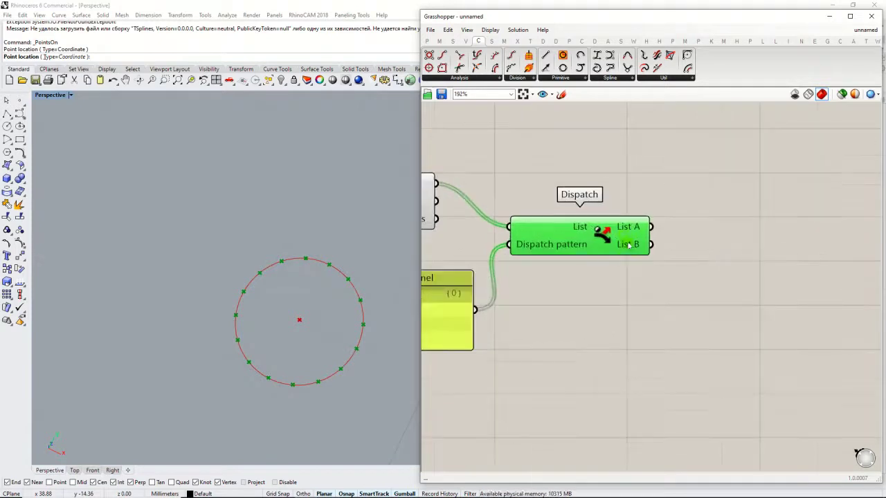
{"action": "scroll", "coordinate": [625, 253], "scroll_direction": "down", "scroll_amount": 2}
{"action": "double_click", "coordinate": [673, 217]}
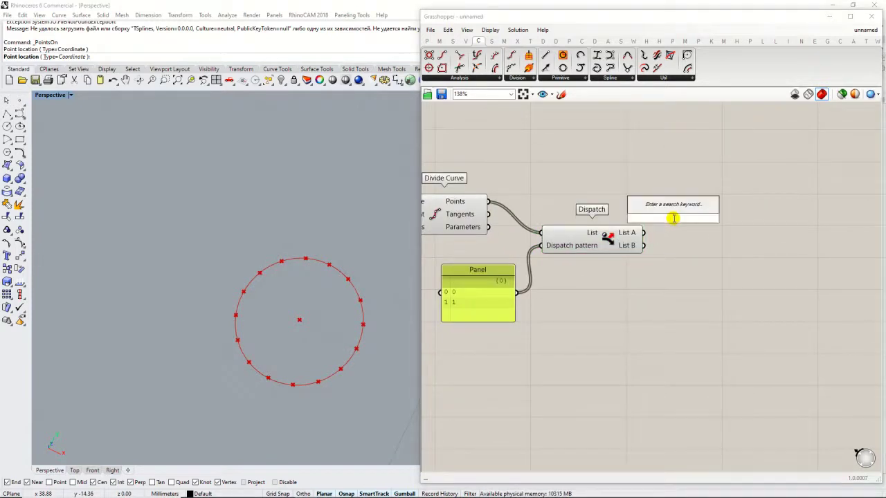
{"action": "type", "text": "poi"}
{"action": "left_click", "coordinate": [651, 125]}
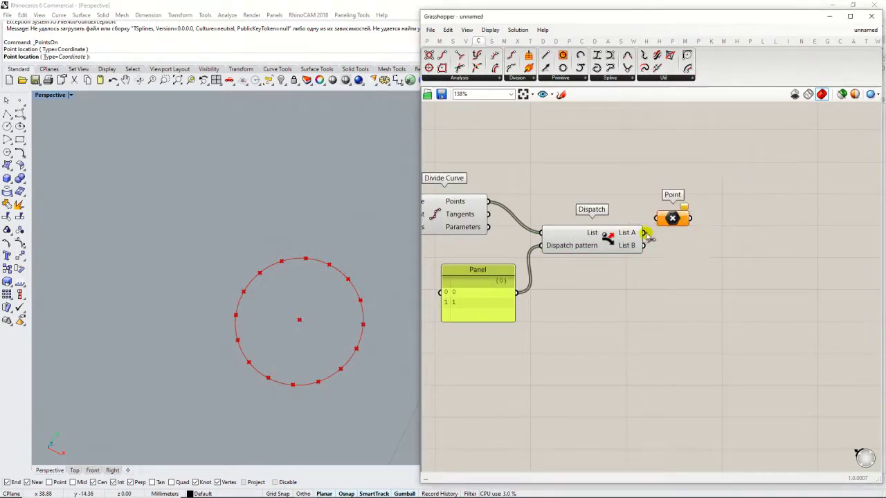
{"action": "left_click_drag", "start_coordinate": [645, 233], "coordinate": [658, 218]}
{"action": "left_click_drag", "start_coordinate": [668, 219], "coordinate": [690, 187]}
Step: Turn off the preview of the Dispatch and Divide Curve components
{"action": "left_click", "coordinate": [606, 257]}
{"action": "left_click", "coordinate": [627, 235]}
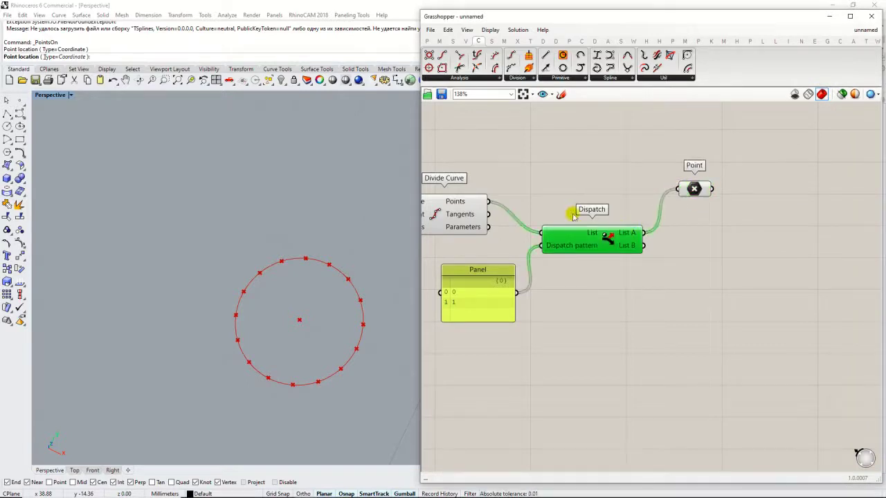
{"action": "left_click", "coordinate": [458, 218]}
{"action": "left_click", "coordinate": [557, 167]}
Step: Duplicate the Point parameter below the first, wire List B of Dispatch into the copy, and hide the copy's preview
{"action": "left_click", "coordinate": [701, 183]}
{"action": "left_click_drag", "start_coordinate": [699, 188], "coordinate": [703, 267]}
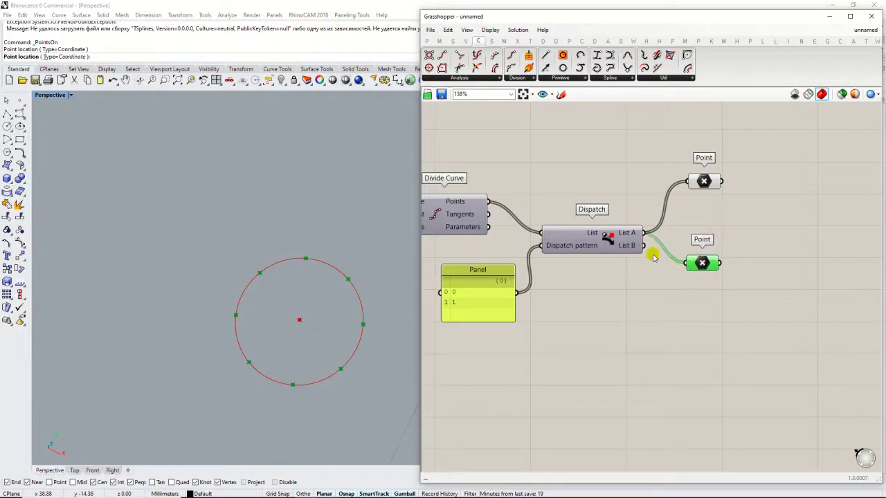
{"action": "left_click", "coordinate": [696, 223]}
{"action": "left_click_drag", "start_coordinate": [701, 182], "coordinate": [700, 193]}
Step: Bring the two Point parameters closer together and add a Curve Closest Point component above them
{"action": "scroll", "coordinate": [358, 320], "scroll_direction": "down", "scroll_amount": 2}
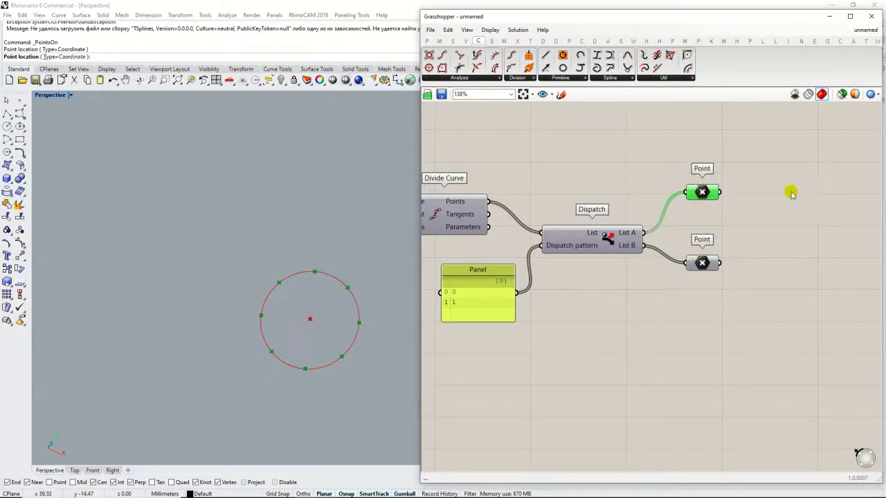
{"action": "scroll", "coordinate": [736, 221], "scroll_direction": "up", "scroll_amount": 2}
{"action": "scroll", "coordinate": [314, 264], "scroll_direction": "up", "scroll_amount": 2}
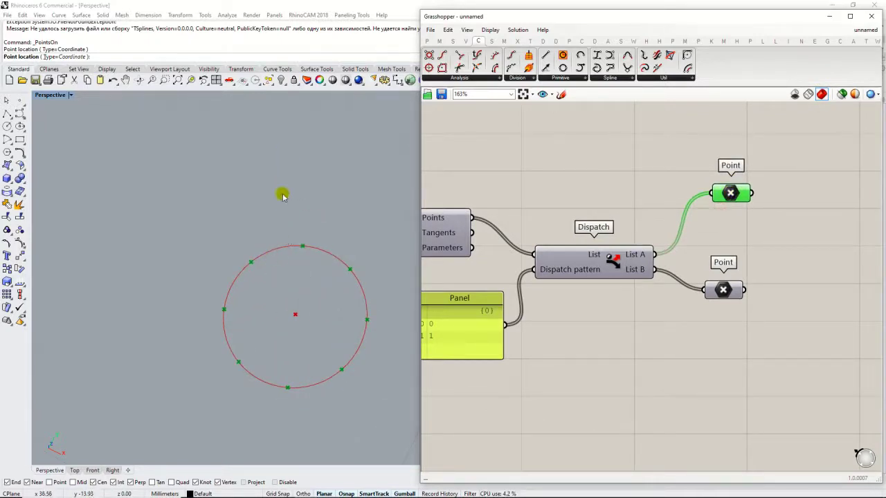
{"action": "right_click_drag", "start_coordinate": [293, 186], "coordinate": [288, 216]}
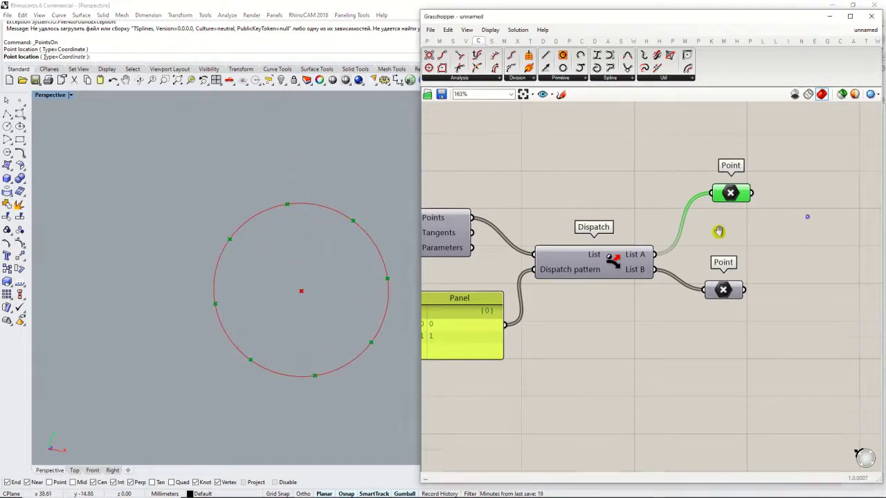
{"action": "right_click_drag", "start_coordinate": [807, 214], "coordinate": [655, 209]}
{"action": "double_click", "coordinate": [655, 210]}
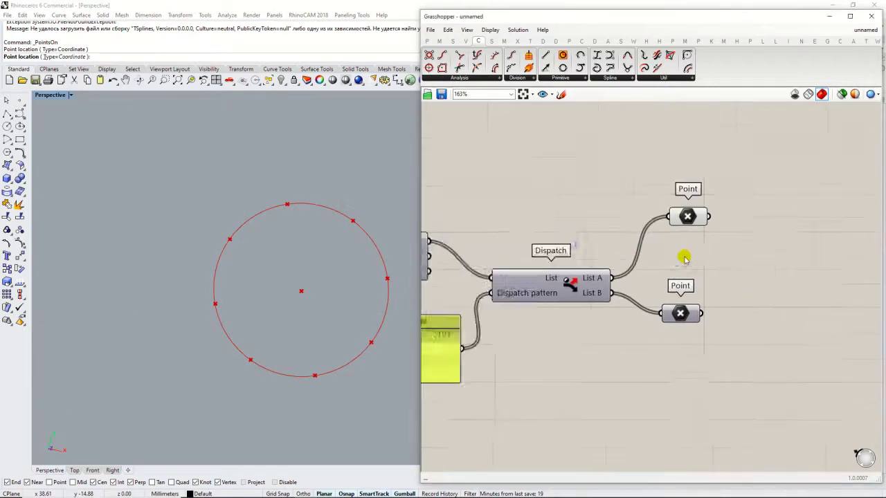
{"action": "left_click", "coordinate": [681, 251]}
{"action": "right_click_drag", "start_coordinate": [696, 226], "coordinate": [683, 204]}
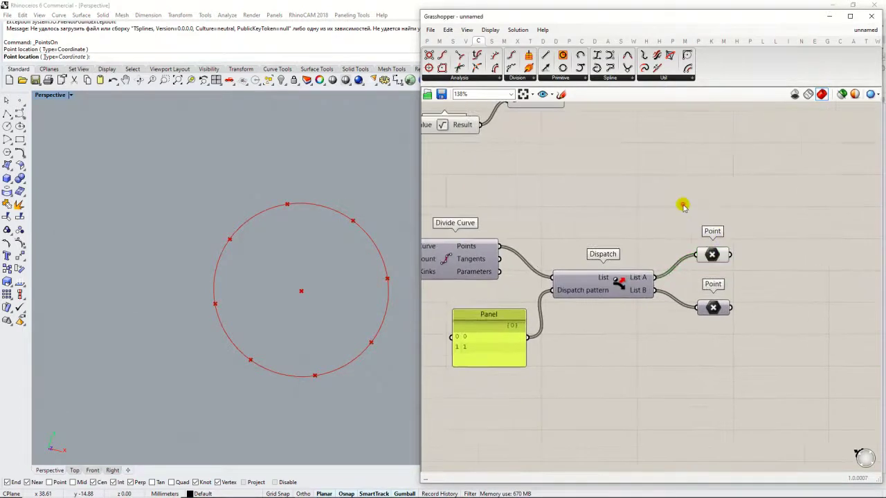
{"action": "double_click", "coordinate": [682, 204]}
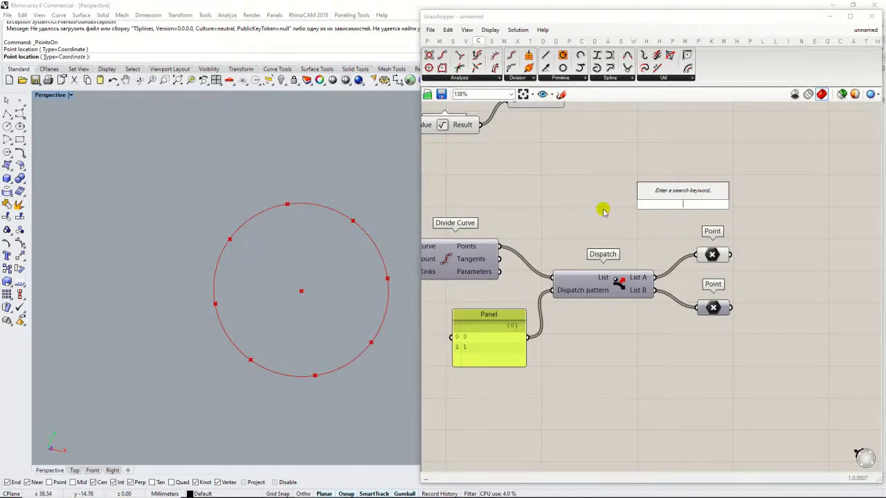
{"action": "type", "text": "closest"}
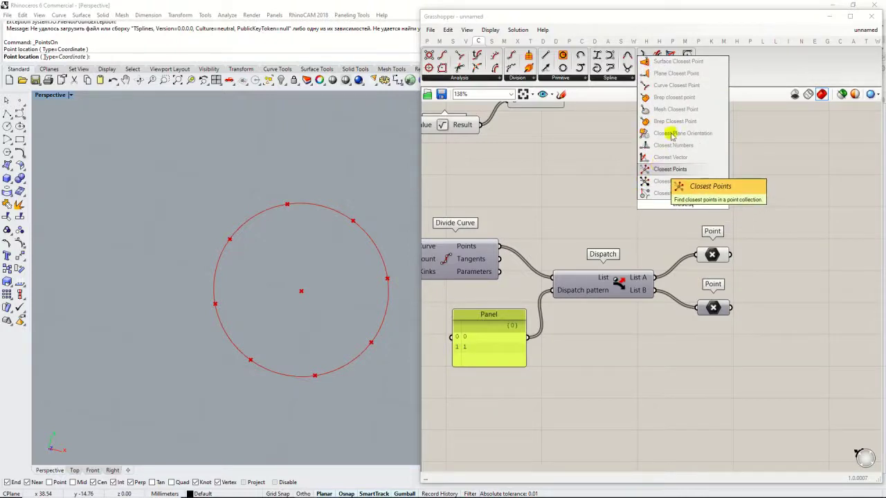
{"action": "left_click", "coordinate": [679, 84]}
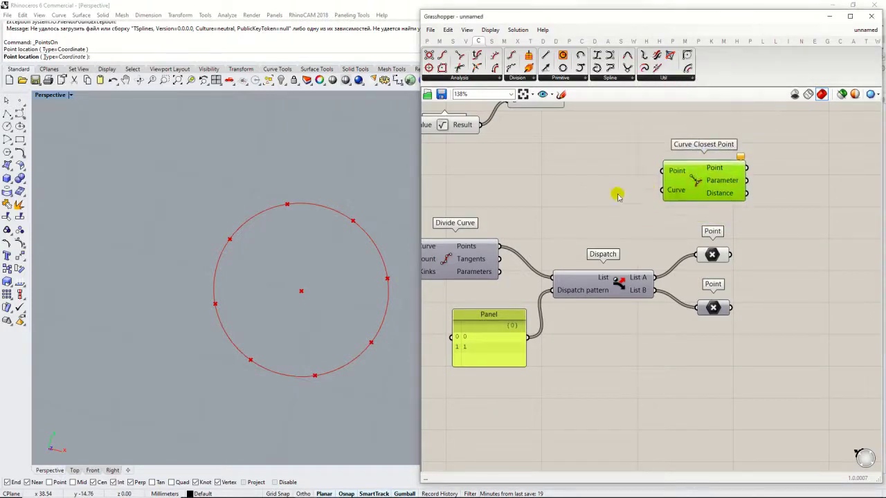
Step: Wire the Circle output to the Curve input of Curve Closest Point and the List A Point parameter to its Point input
{"action": "right_click_drag", "start_coordinate": [488, 241], "coordinate": [568, 247]}
{"action": "scroll", "coordinate": [741, 232], "scroll_direction": "down", "scroll_amount": 1}
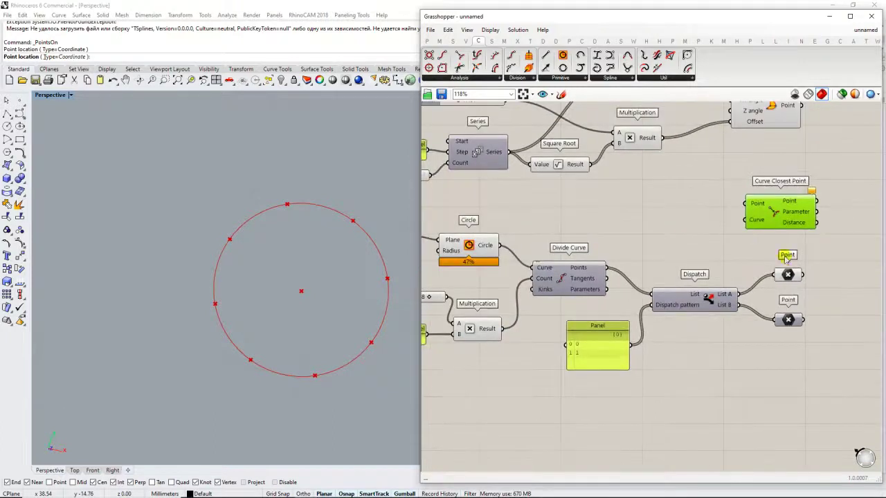
{"action": "left_click", "coordinate": [786, 274]}
{"action": "left_click", "coordinate": [470, 247]}
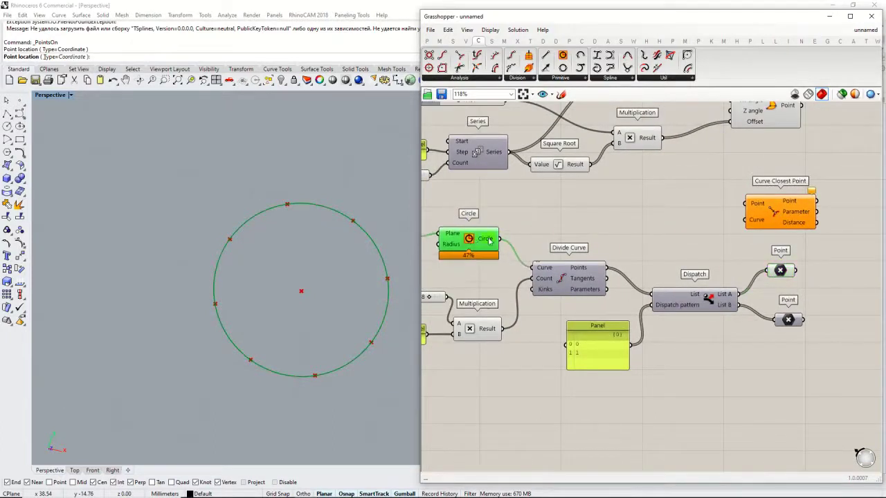
{"action": "left_click_drag", "start_coordinate": [499, 246], "coordinate": [836, 232]}
{"action": "right_click_drag", "start_coordinate": [812, 248], "coordinate": [729, 240]}
{"action": "scroll", "coordinate": [734, 250], "scroll_direction": "up", "scroll_amount": 1}
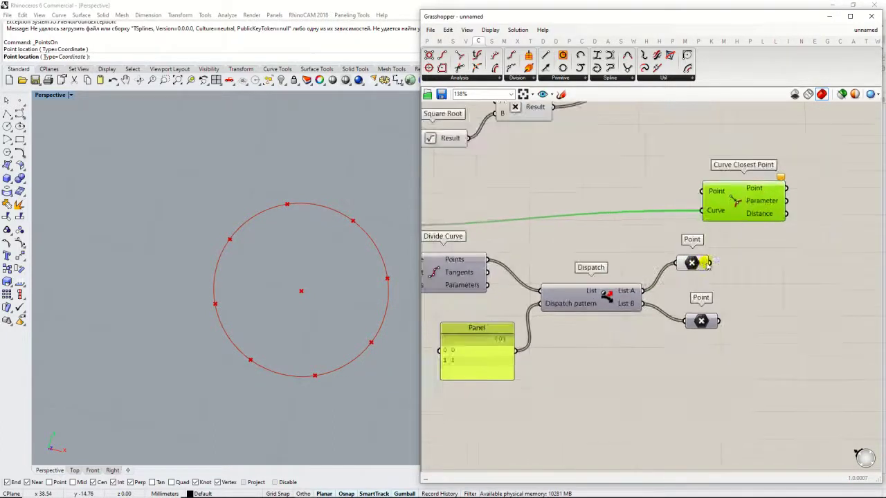
{"action": "left_click_drag", "start_coordinate": [710, 263], "coordinate": [806, 213]}
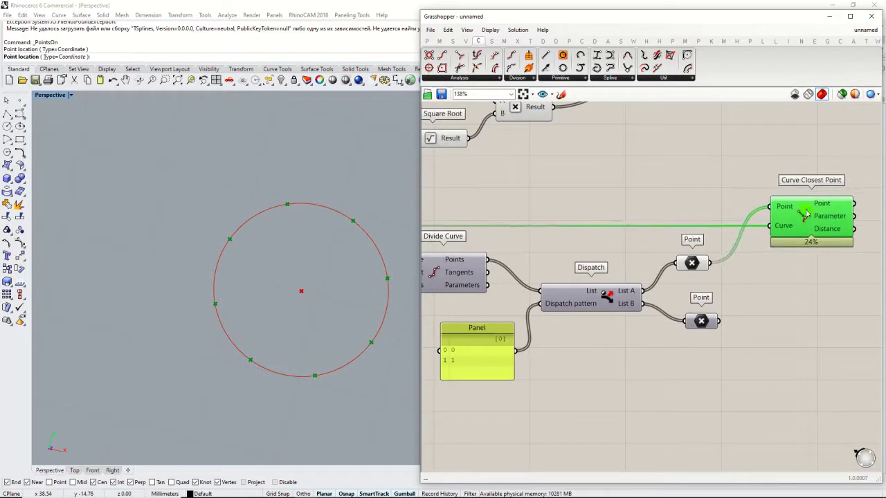
Step: Inspect the Parameter output of Curve Closest Point and add an Evaluate Curve component beside it
{"action": "left_click", "coordinate": [693, 264]}
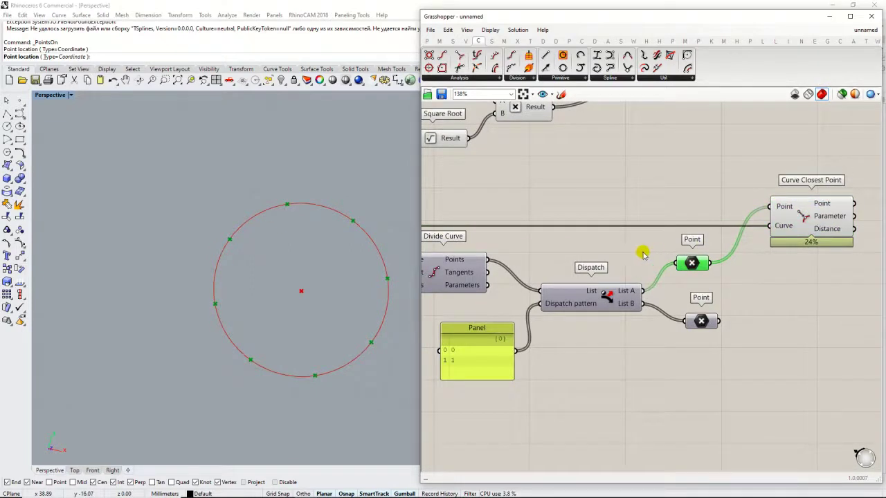
{"action": "right_click_drag", "start_coordinate": [690, 233], "coordinate": [734, 216]}
{"action": "left_click", "coordinate": [830, 197]}
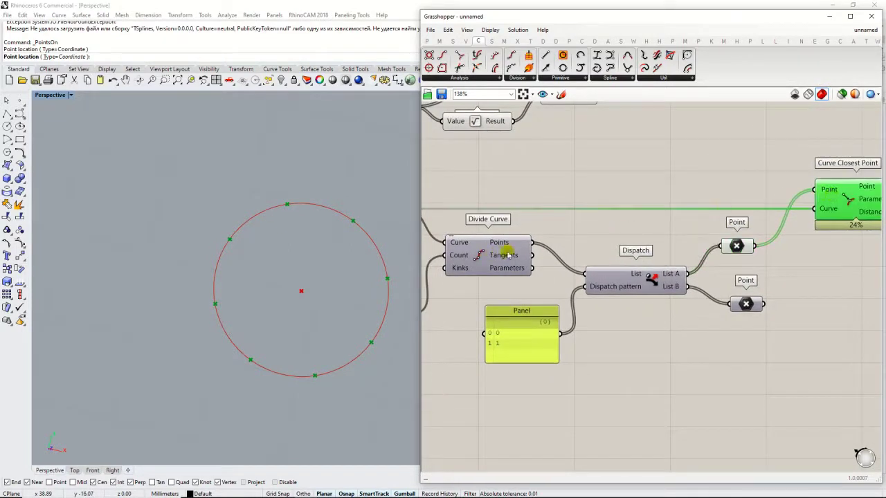
{"action": "right_click_drag", "start_coordinate": [510, 258], "coordinate": [472, 253]}
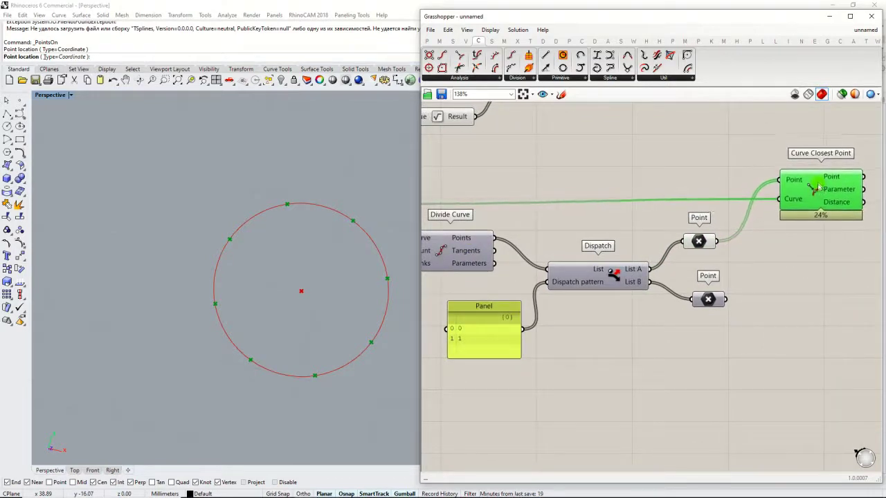
{"action": "mouse_move", "coordinate": [843, 191]}
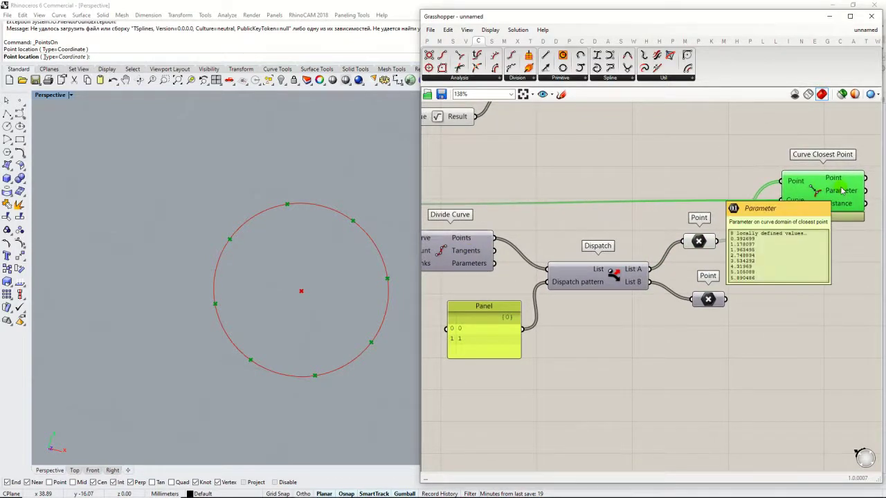
{"action": "double_click", "coordinate": [713, 155]}
{"action": "type", "text": "AL"}
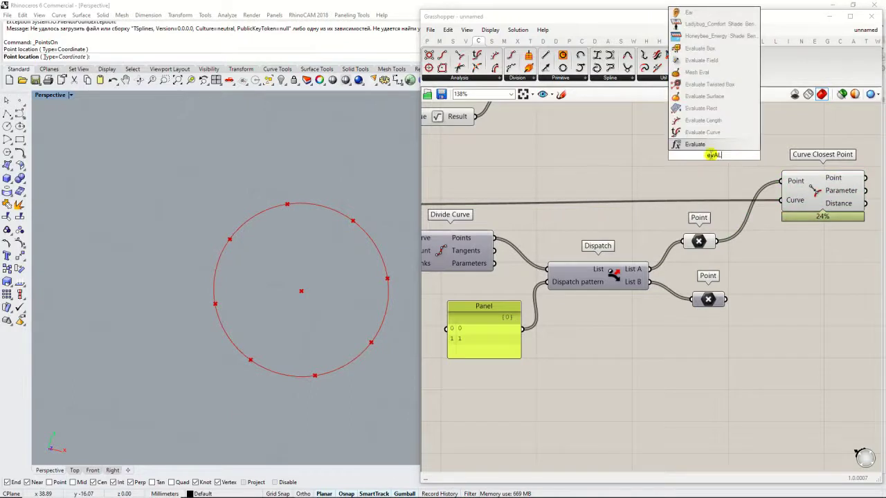
{"action": "left_click", "coordinate": [702, 132]}
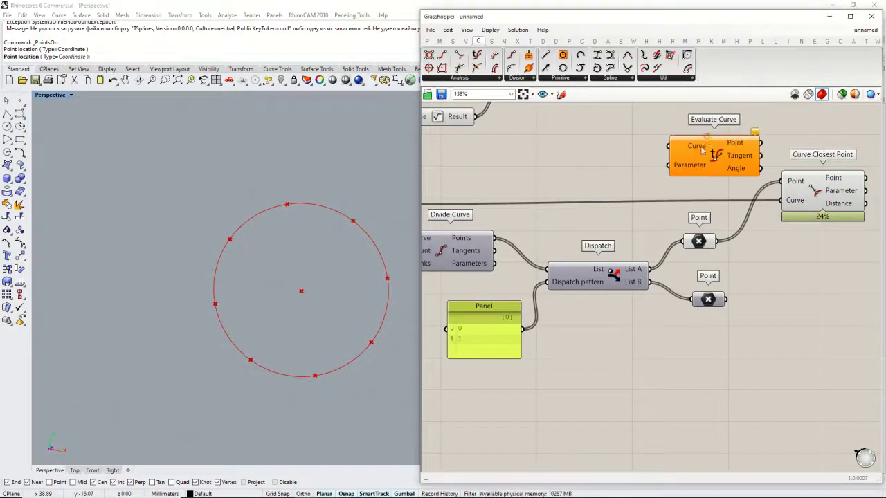
Step: Delete the Evaluate Curve and Curve Closest Point components
{"action": "left_click_drag", "start_coordinate": [735, 164], "coordinate": [670, 168]}
{"action": "key", "text": "Delete"}
{"action": "left_click", "coordinate": [816, 186]}
{"action": "key", "text": "Delete"}
Step: Bring the List B Point parameter closer to the List A one and shift Dispatch with both parameters below Divide Curve
{"action": "right_click_drag", "start_coordinate": [653, 198], "coordinate": [760, 178]}
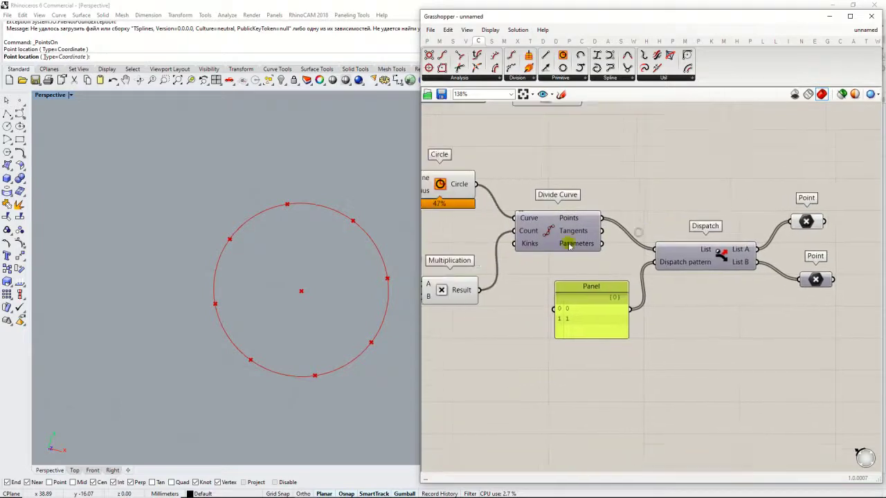
{"action": "scroll", "coordinate": [569, 242], "scroll_direction": "up", "scroll_amount": 1}
{"action": "right_click_drag", "start_coordinate": [626, 229], "coordinate": [550, 226]}
{"action": "scroll", "coordinate": [554, 227], "scroll_direction": "down", "scroll_amount": 2}
{"action": "mouse_move", "coordinate": [718, 277]}
{"action": "left_mouse_down"}
{"action": "mouse_move", "coordinate": [675, 230]}
{"action": "mouse_move", "coordinate": [716, 264]}
{"action": "left_mouse_up"}
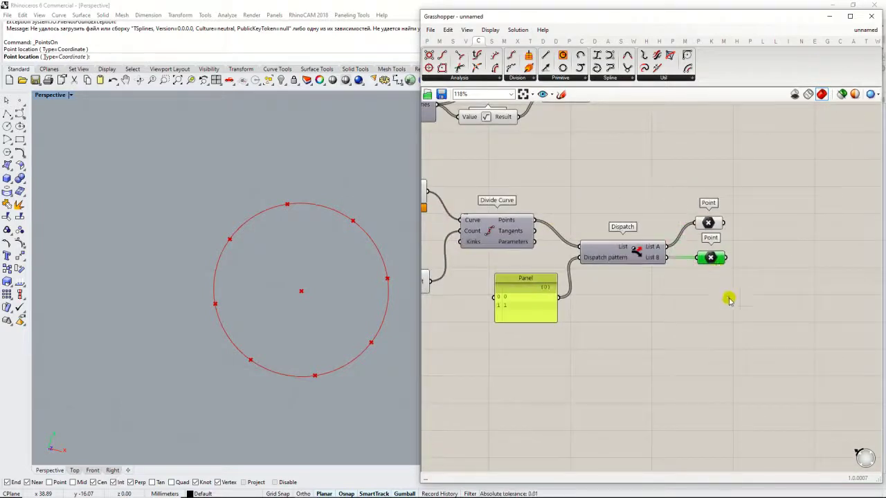
{"action": "left_click_drag", "start_coordinate": [729, 299], "coordinate": [625, 198]}
{"action": "scroll", "coordinate": [625, 233], "scroll_direction": "up", "scroll_amount": 2}
{"action": "left_click", "coordinate": [646, 227]}
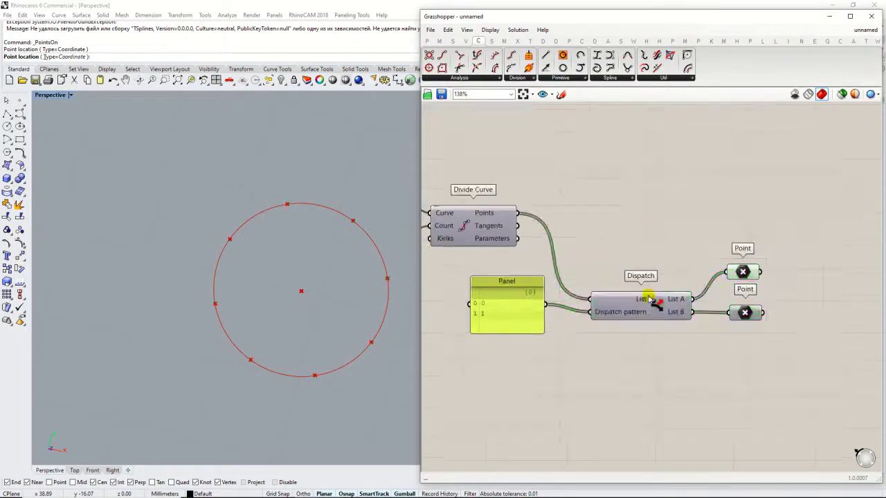
Step: Duplicate Dispatch below the original with Divide Curve's Tangents wired to its List input, and lower the pattern Panel
{"action": "left_click_drag", "start_coordinate": [650, 299], "coordinate": [626, 234]}
{"action": "right_click_drag", "start_coordinate": [629, 230], "coordinate": [630, 201]}
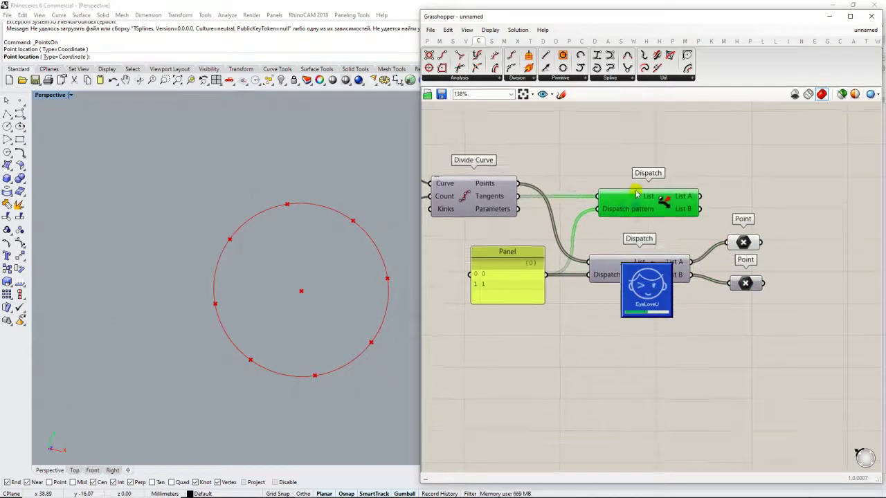
{"action": "left_click_drag", "start_coordinate": [634, 195], "coordinate": [631, 333]}
{"action": "left_click_drag", "start_coordinate": [504, 284], "coordinate": [480, 327]}
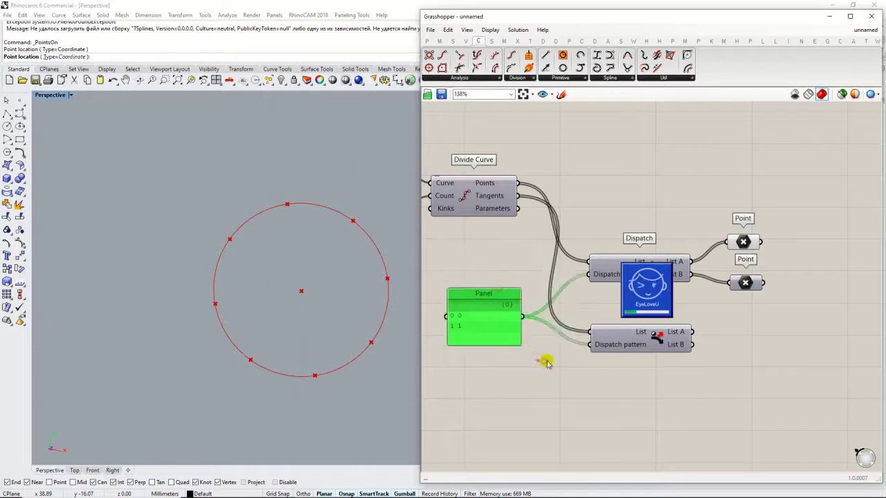
{"action": "left_click", "coordinate": [545, 361]}
Step: Tidy the layout around the two Dispatch components by adjusting the List A Point parameter and the pattern Panel
{"action": "right_click_drag", "start_coordinate": [592, 347], "coordinate": [618, 384]}
{"action": "left_click", "coordinate": [644, 383]}
{"action": "right_click_drag", "start_coordinate": [721, 380], "coordinate": [652, 362]}
{"action": "left_click_drag", "start_coordinate": [699, 268], "coordinate": [715, 269]}
{"action": "scroll", "coordinate": [580, 362], "scroll_direction": "up", "scroll_amount": 1}
{"action": "right_click_drag", "start_coordinate": [580, 363], "coordinate": [730, 295]}
{"action": "left_click_drag", "start_coordinate": [569, 279], "coordinate": [566, 313]}
{"action": "left_click", "coordinate": [578, 184]}
{"action": "right_click_drag", "start_coordinate": [583, 182], "coordinate": [550, 234]}
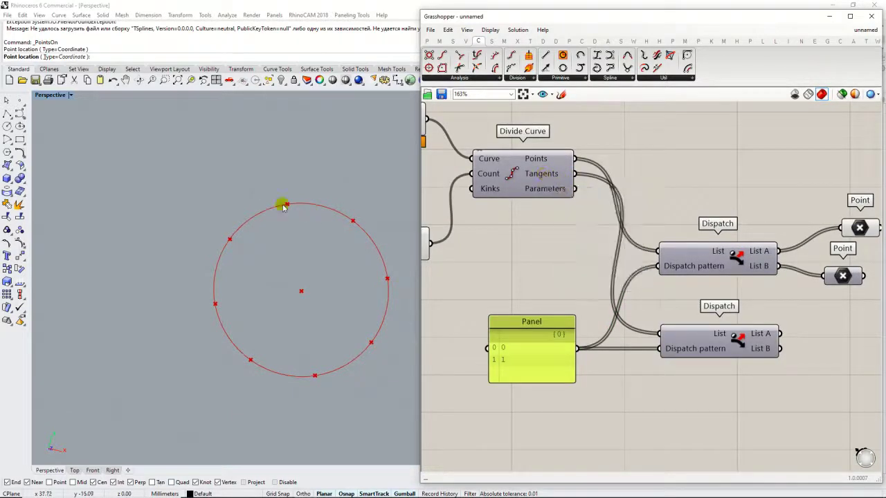
Step: Add a Move component, wiring the List A Point parameter to Geometry and the tangent Dispatch's List A to Motion
{"action": "right_click_drag", "start_coordinate": [827, 216], "coordinate": [603, 205]}
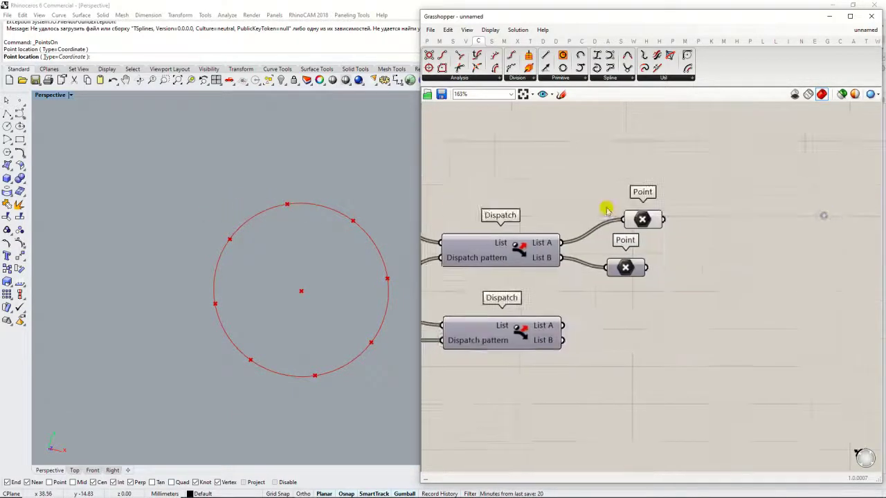
{"action": "scroll", "coordinate": [633, 210], "scroll_direction": "down", "scroll_amount": 1}
{"action": "double_click", "coordinate": [728, 267]}
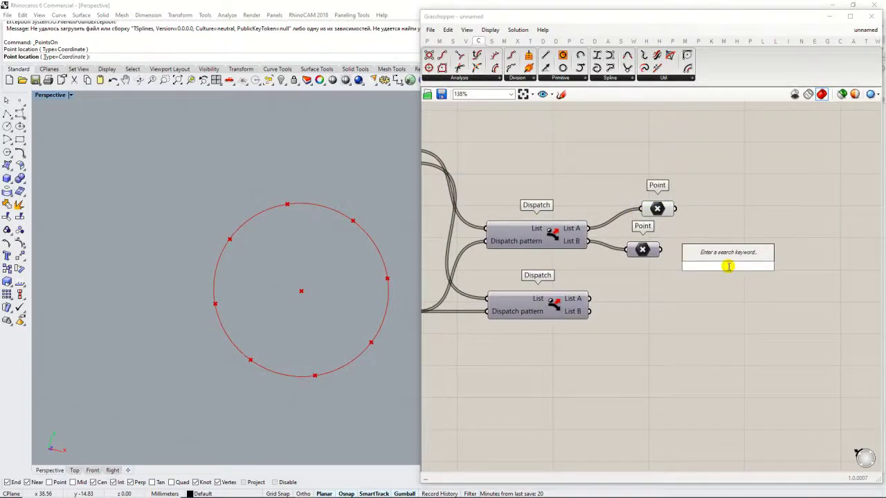
{"action": "type", "text": "mod"}
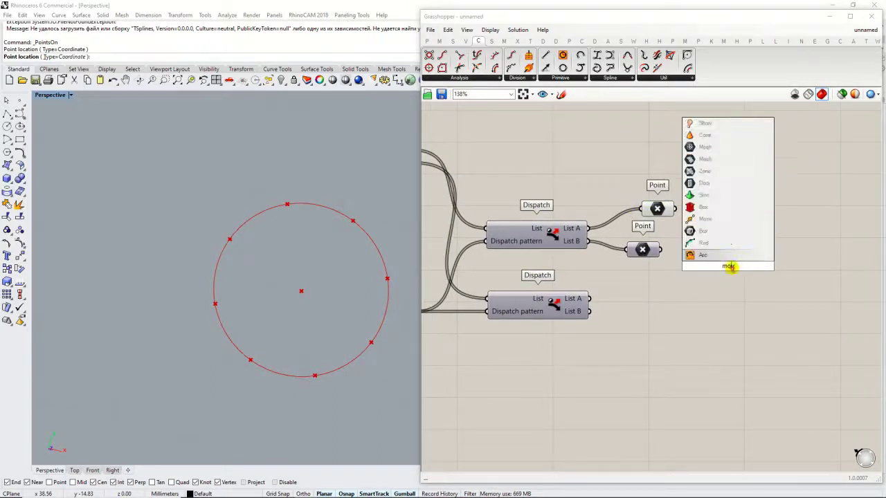
{"action": "left_click", "coordinate": [706, 254]}
{"action": "left_click_drag", "start_coordinate": [675, 209], "coordinate": [679, 260]}
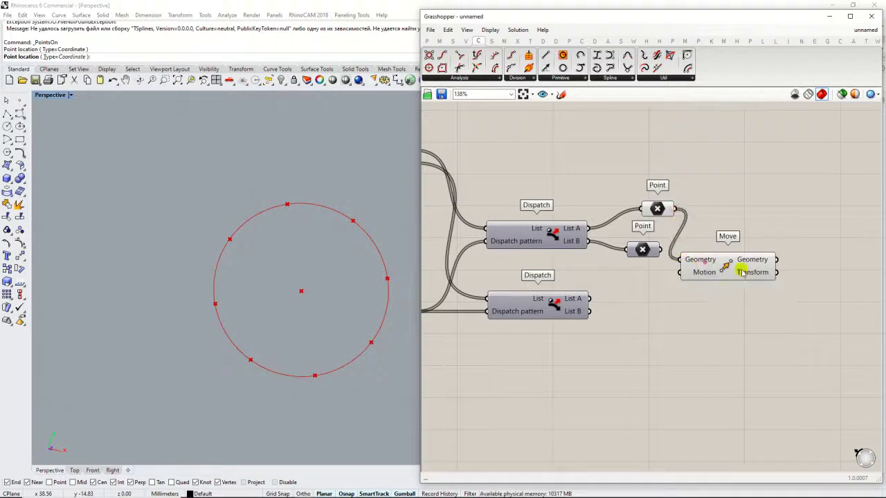
{"action": "left_click_drag", "start_coordinate": [743, 270], "coordinate": [790, 279]}
{"action": "left_click_drag", "start_coordinate": [589, 299], "coordinate": [728, 281]}
{"action": "left_click_drag", "start_coordinate": [772, 278], "coordinate": [781, 296]}
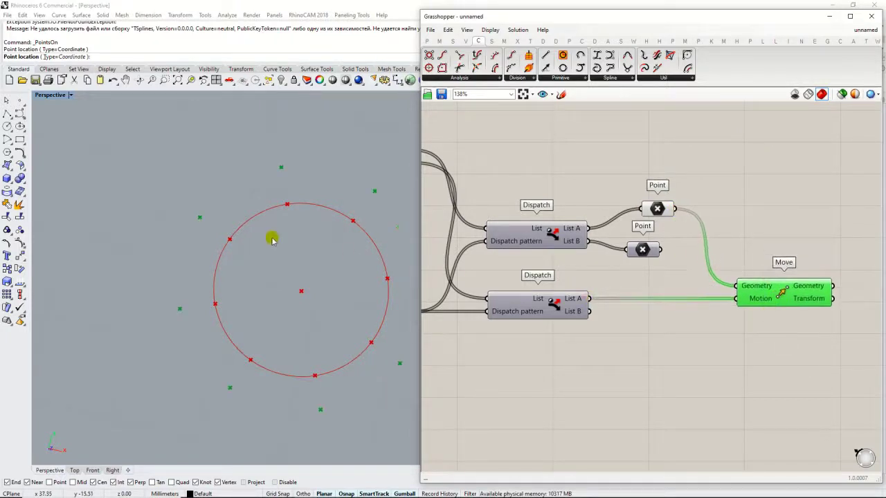
Step: Examine the tangent vectors of Divide Curve and compare the List A points with their moved copies
{"action": "scroll", "coordinate": [332, 275], "scroll_direction": "down", "scroll_amount": 2}
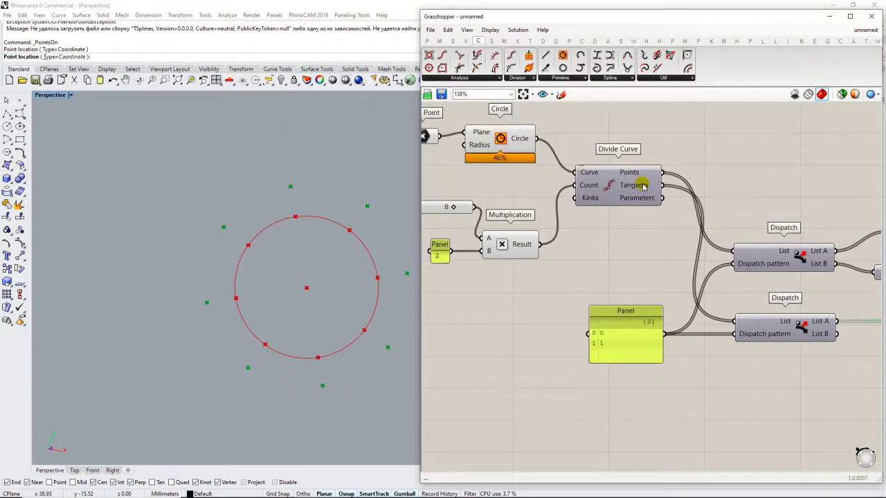
{"action": "mouse_move", "coordinate": [643, 187]}
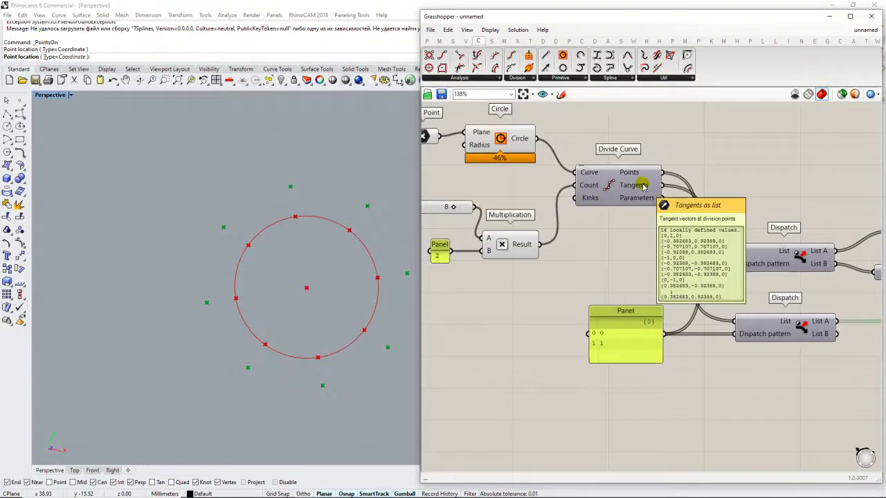
{"action": "right_click_drag", "start_coordinate": [757, 194], "coordinate": [551, 186]}
{"action": "right_click_drag", "start_coordinate": [722, 197], "coordinate": [663, 194]}
{"action": "left_click_drag", "start_coordinate": [629, 223], "coordinate": [619, 226]}
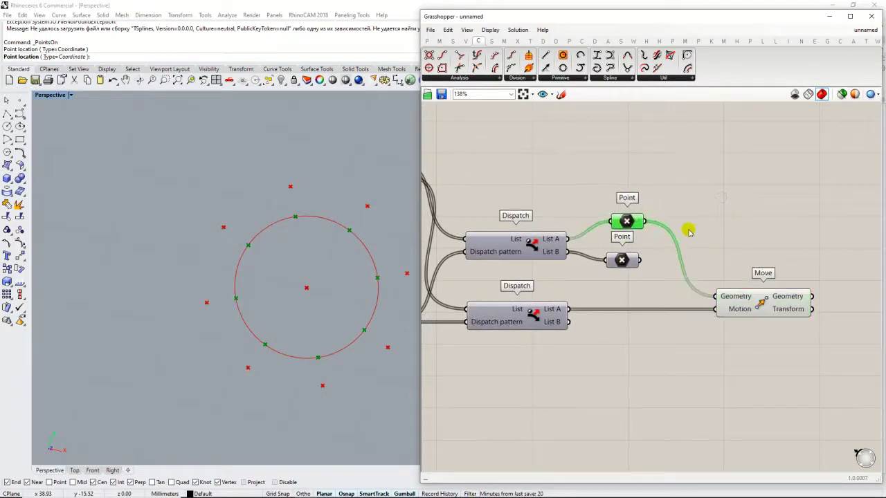
{"action": "left_click", "coordinate": [727, 260]}
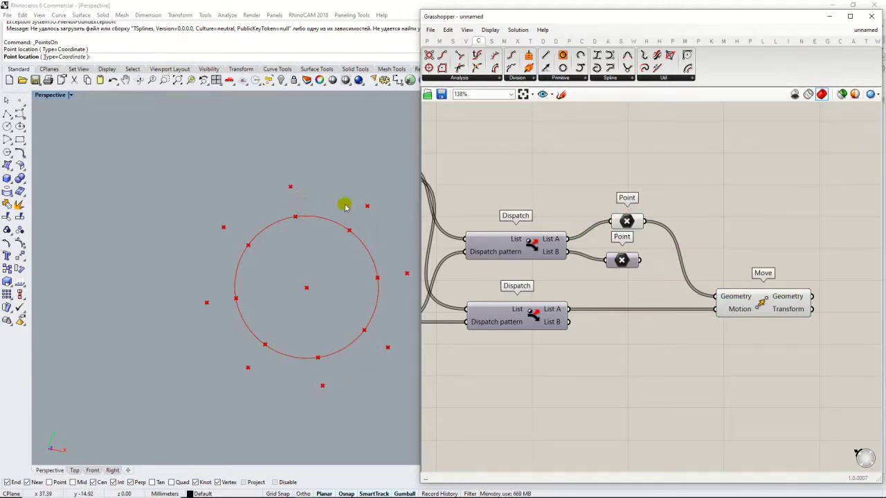
Step: Turn on the preview of the List B Point parameter and space it and the point Dispatch apart from their neighbours
{"action": "left_click_drag", "start_coordinate": [623, 261], "coordinate": [630, 257]}
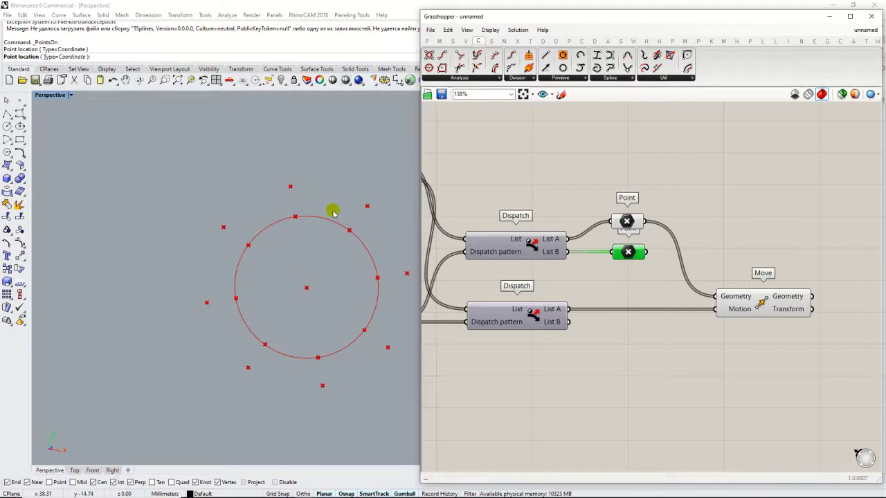
{"action": "left_click", "coordinate": [682, 203]}
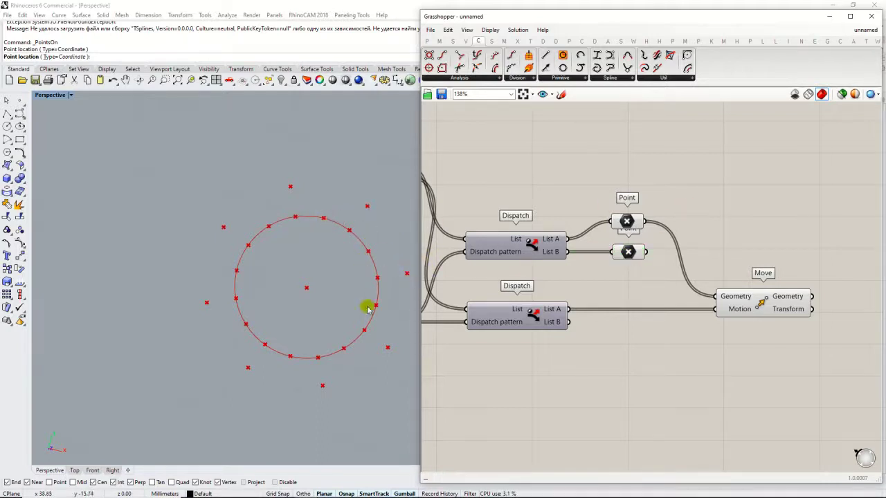
{"action": "right_click_drag", "start_coordinate": [387, 367], "coordinate": [386, 352]}
{"action": "scroll", "coordinate": [306, 318], "scroll_direction": "down", "scroll_amount": 2}
{"action": "right_click_drag", "start_coordinate": [762, 309], "coordinate": [795, 340]}
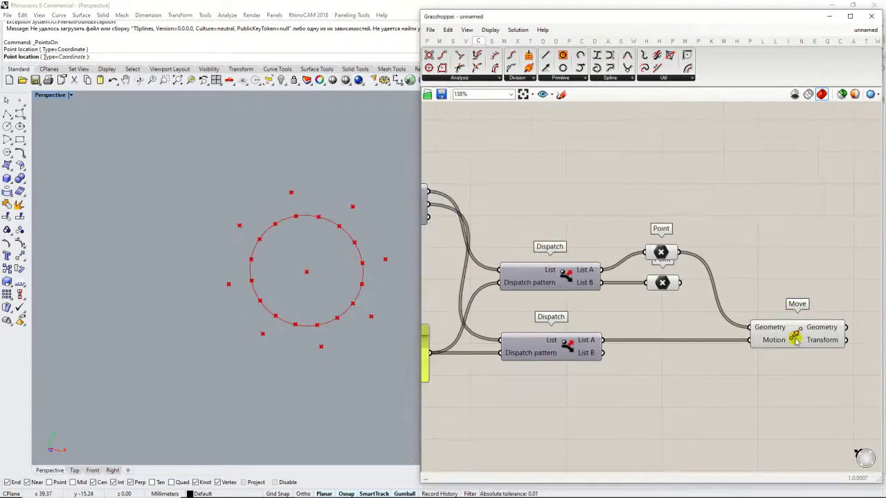
{"action": "left_click", "coordinate": [796, 340]}
{"action": "left_click_drag", "start_coordinate": [663, 285], "coordinate": [659, 292]}
{"action": "left_click_drag", "start_coordinate": [567, 288], "coordinate": [566, 279]}
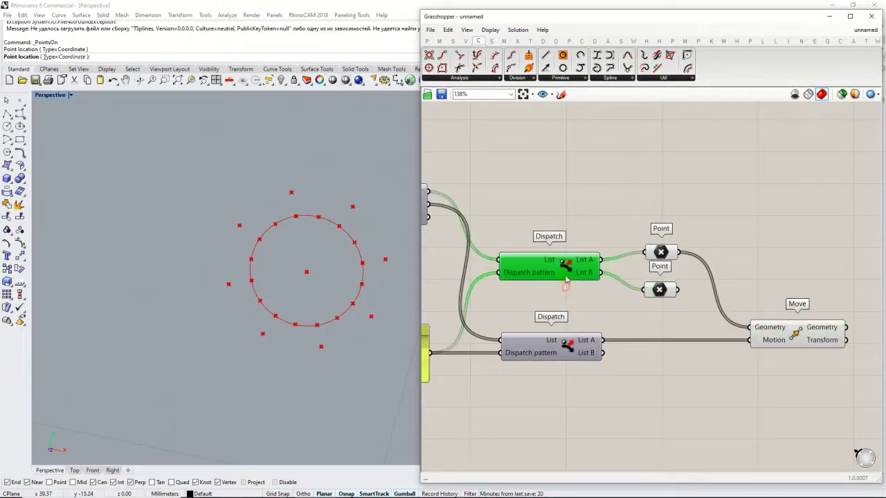
{"action": "left_click_drag", "start_coordinate": [660, 292], "coordinate": [665, 295]}
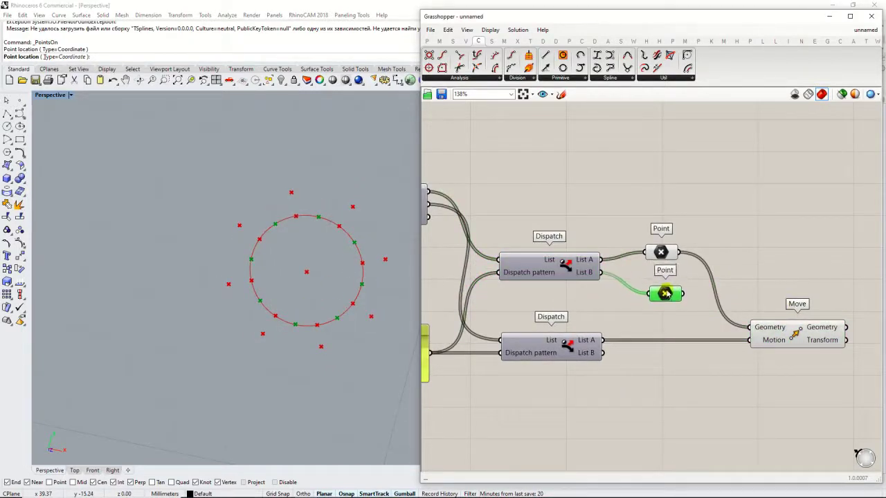
Step: Add a Sift Pattern component above Dispatch, wiring Divide Curve's Points to List and the Panel to Sift Pattern
{"action": "left_click", "coordinate": [781, 331]}
{"action": "double_click", "coordinate": [536, 219]}
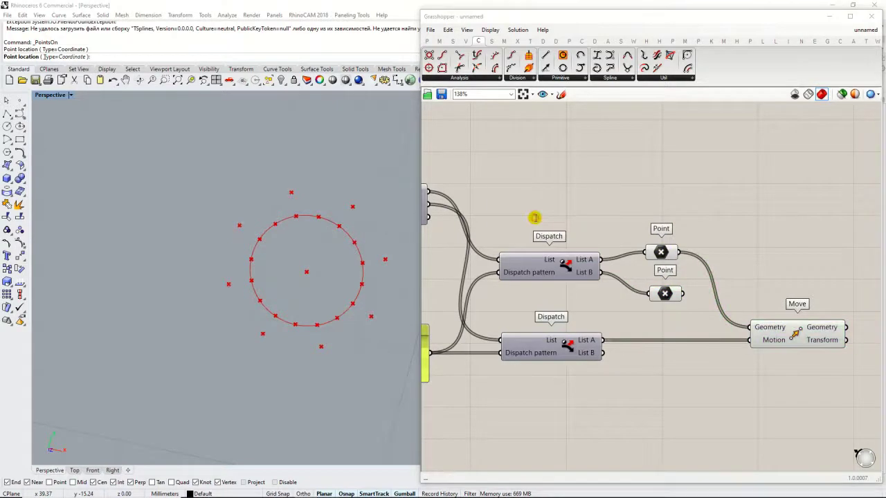
{"action": "type", "text": "sift"}
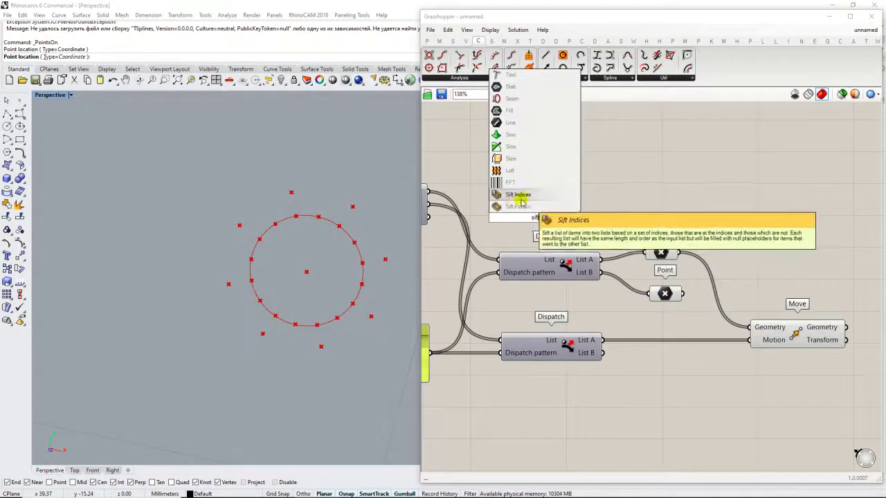
{"action": "left_click", "coordinate": [527, 198]}
{"action": "right_click_drag", "start_coordinate": [521, 221], "coordinate": [638, 207]}
{"action": "left_click_drag", "start_coordinate": [639, 209], "coordinate": [651, 222]}
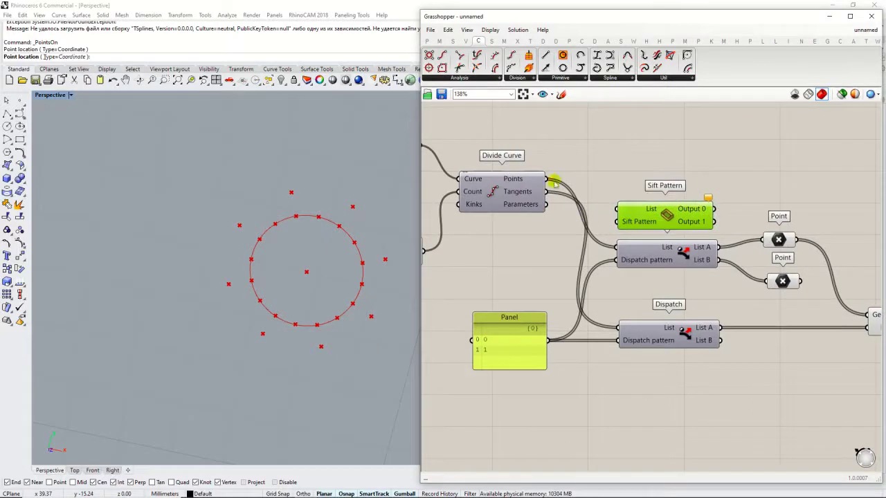
{"action": "left_click_drag", "start_coordinate": [550, 177], "coordinate": [617, 209]}
{"action": "left_click_drag", "start_coordinate": [550, 342], "coordinate": [616, 222]}
{"action": "left_click", "coordinate": [642, 216]}
Step: Wire Sift Pattern's Output 0 and Output 1 to the two Point parameters and replace the point Dispatch with it
{"action": "right_click_drag", "start_coordinate": [713, 235], "coordinate": [600, 251]}
{"action": "left_click_drag", "start_coordinate": [603, 225], "coordinate": [649, 256]}
{"action": "left_click_drag", "start_coordinate": [644, 302], "coordinate": [653, 297]}
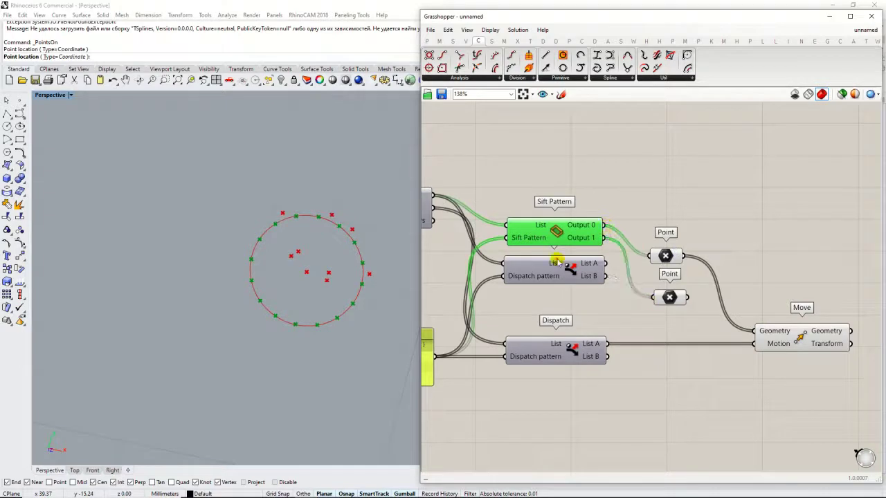
{"action": "left_click", "coordinate": [559, 262]}
{"action": "key", "text": "Delete"}
{"action": "left_click_drag", "start_coordinate": [562, 229], "coordinate": [571, 269]}
Step: Add a Combine Data component above and beyond the Move component
{"action": "right_click_drag", "start_coordinate": [722, 260], "coordinate": [681, 260]}
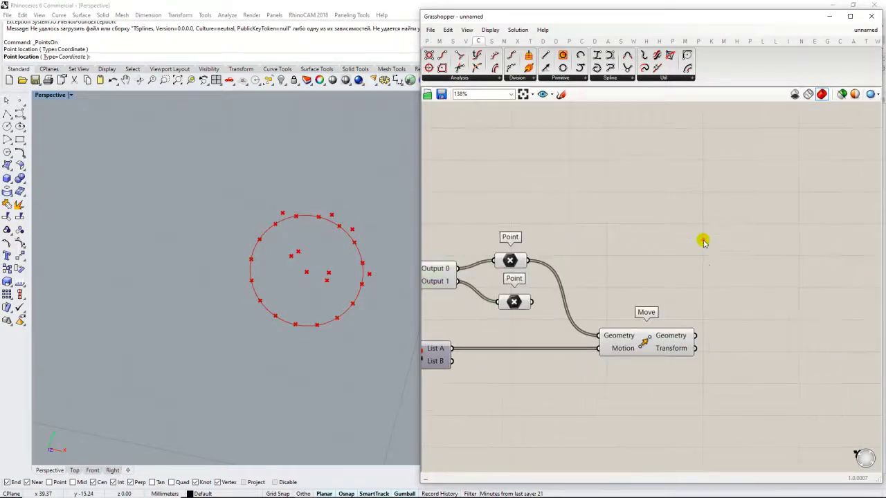
{"action": "double_click", "coordinate": [703, 240]}
{"action": "type", "text": "comb"}
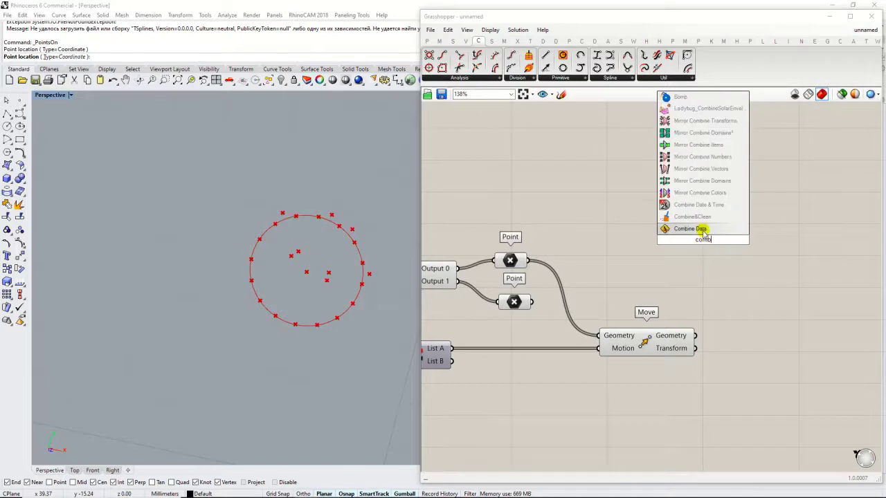
{"action": "left_click", "coordinate": [701, 229]}
{"action": "right_click_drag", "start_coordinate": [652, 230], "coordinate": [656, 231]}
{"action": "scroll", "coordinate": [623, 239], "scroll_direction": "down", "scroll_amount": 2}
Step: Align the upper Point parameter and Move with Sift Pattern, lower the other Point, and wire Move's Geometry to Input 0 of Combine Data
{"action": "left_click", "coordinate": [571, 252]}
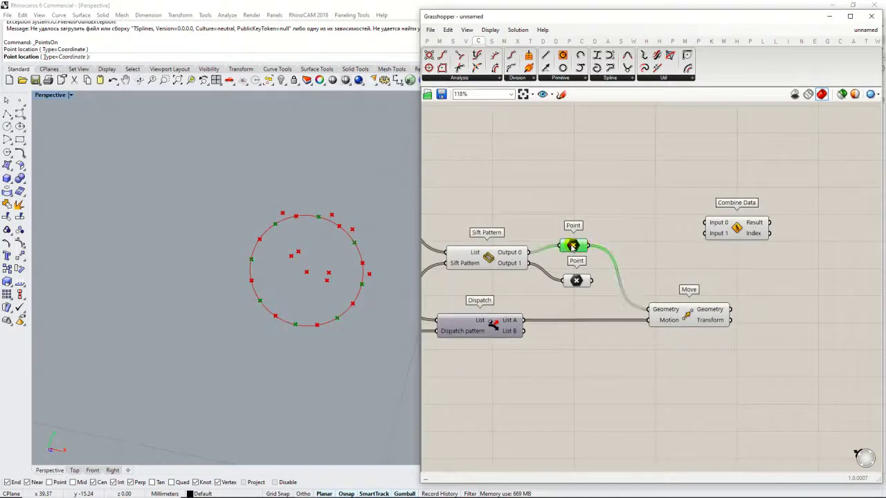
{"action": "left_click_drag", "start_coordinate": [685, 317], "coordinate": [656, 260]}
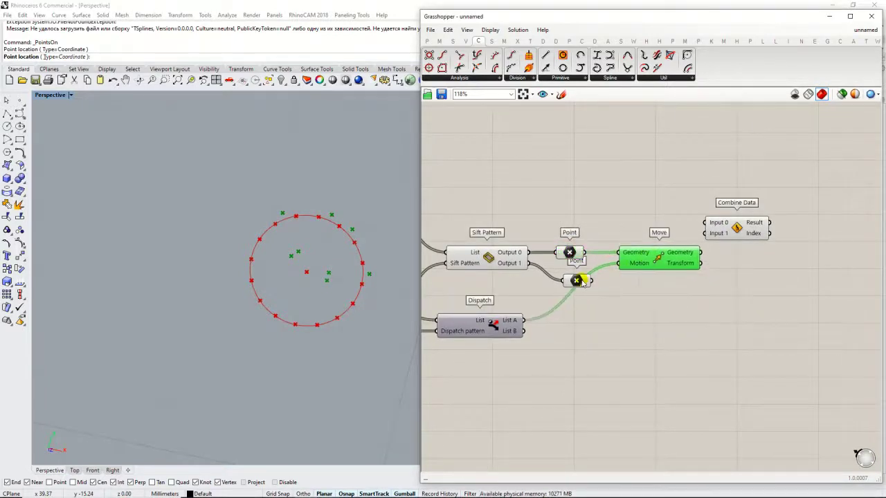
{"action": "left_click_drag", "start_coordinate": [579, 279], "coordinate": [586, 297]}
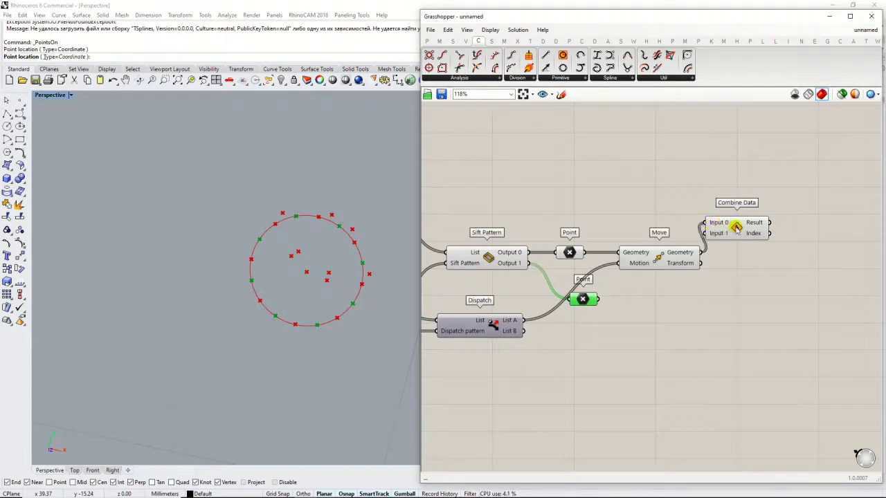
Step: Align Combine Data with Move, stack the two Point parameters, and wire the upper Point to Input 0 and the lower Point to Move's Geometry
{"action": "left_click_drag", "start_coordinate": [737, 228], "coordinate": [762, 259]}
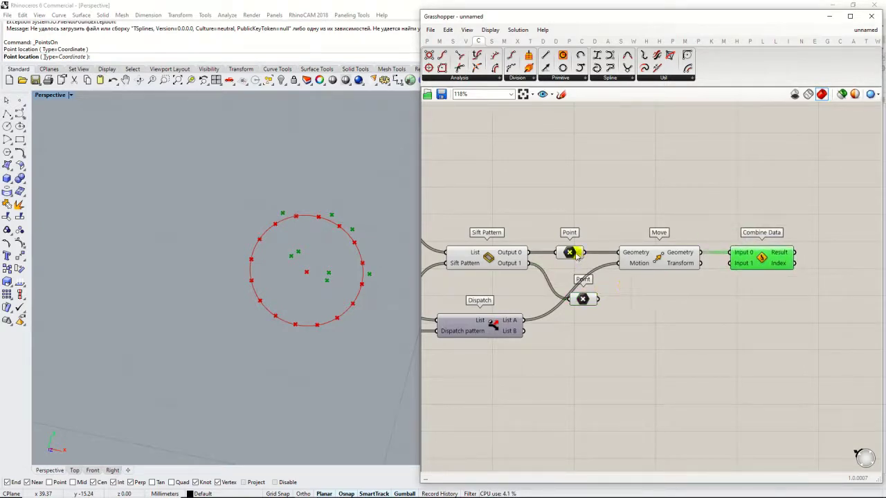
{"action": "left_click_drag", "start_coordinate": [570, 252], "coordinate": [571, 222]}
{"action": "left_click_drag", "start_coordinate": [584, 298], "coordinate": [581, 256]}
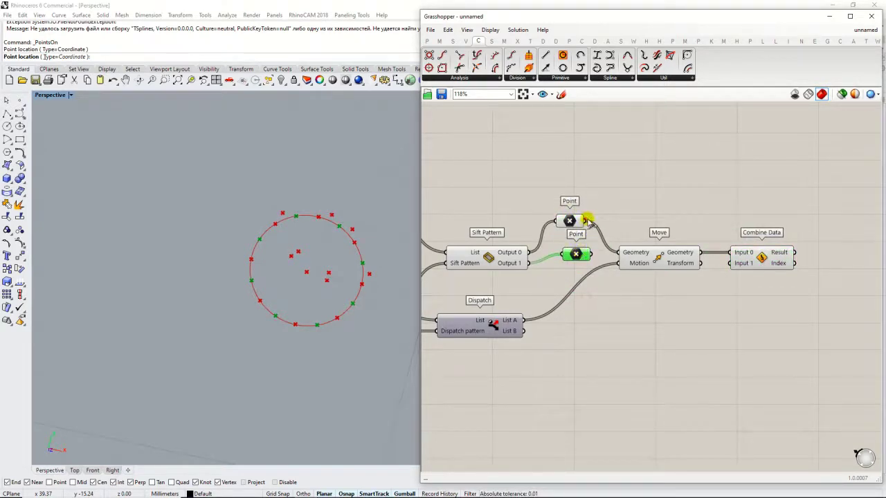
{"action": "left_click_drag", "start_coordinate": [586, 220], "coordinate": [758, 229]}
{"action": "left_click_drag", "start_coordinate": [614, 253], "coordinate": [617, 253]}
Step: Wire Dispatch's List B to Move's Motion and lower Move and its input Point parameter beneath the upper Point
{"action": "right_click_drag", "start_coordinate": [547, 301], "coordinate": [657, 294]}
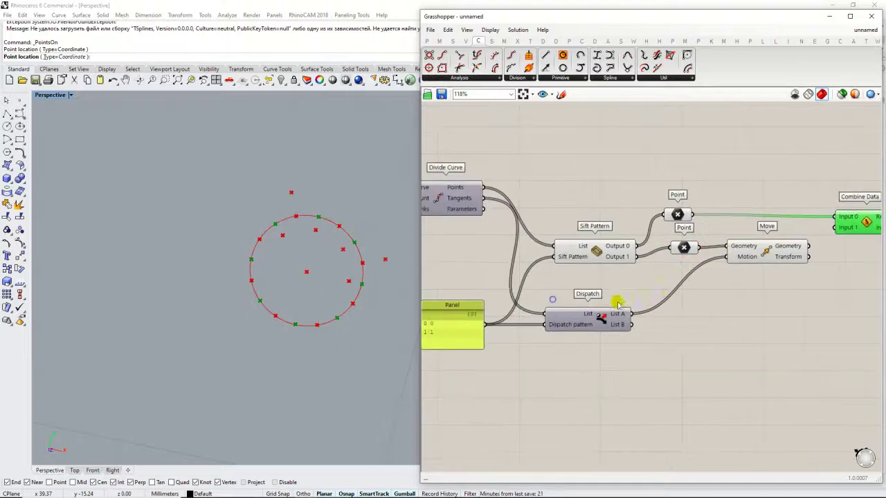
{"action": "left_click_drag", "start_coordinate": [633, 325], "coordinate": [734, 305]}
{"action": "left_click_drag", "start_coordinate": [689, 248], "coordinate": [682, 279]}
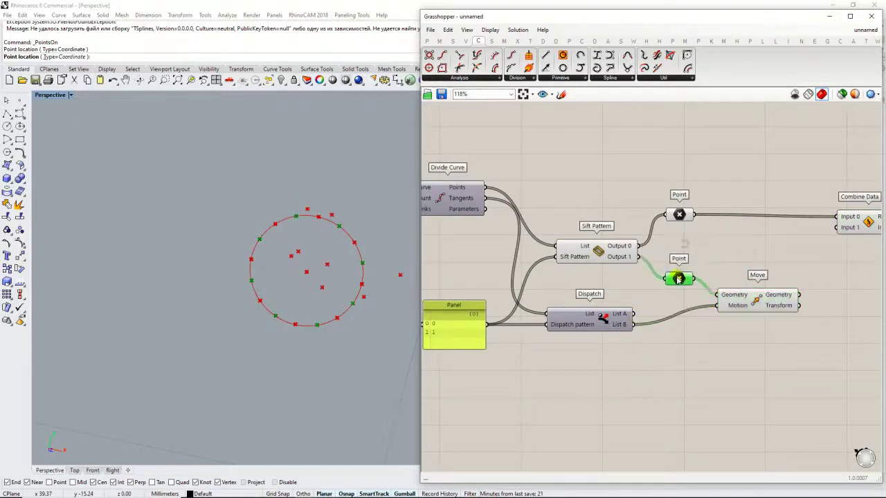
{"action": "right_click_drag", "start_coordinate": [780, 269], "coordinate": [803, 254]}
Step: Duplicate the Sift Pattern component between the original and Dispatch, and wire the copy's output 1 to Move's Motion
{"action": "left_click", "coordinate": [741, 235]}
{"action": "left_click", "coordinate": [657, 258]}
{"action": "left_click_drag", "start_coordinate": [657, 257], "coordinate": [666, 296]}
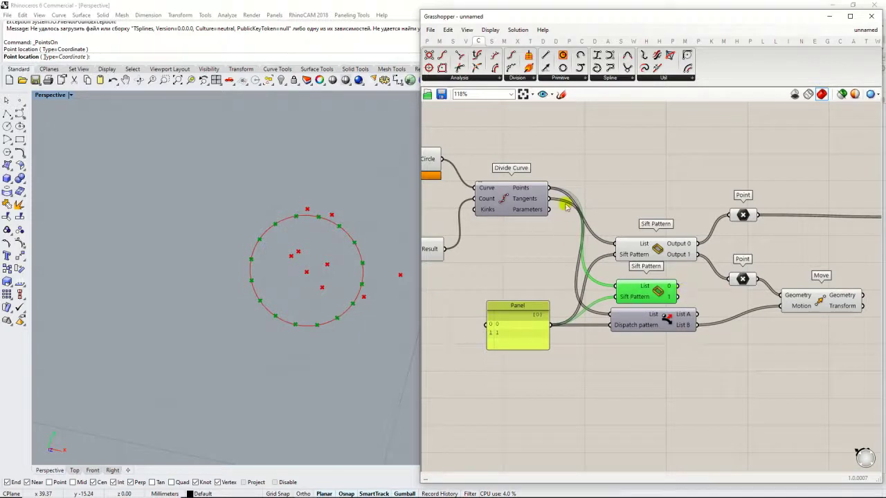
{"action": "left_click_drag", "start_coordinate": [678, 297], "coordinate": [780, 306]}
{"action": "right_click_drag", "start_coordinate": [727, 326], "coordinate": [688, 328]}
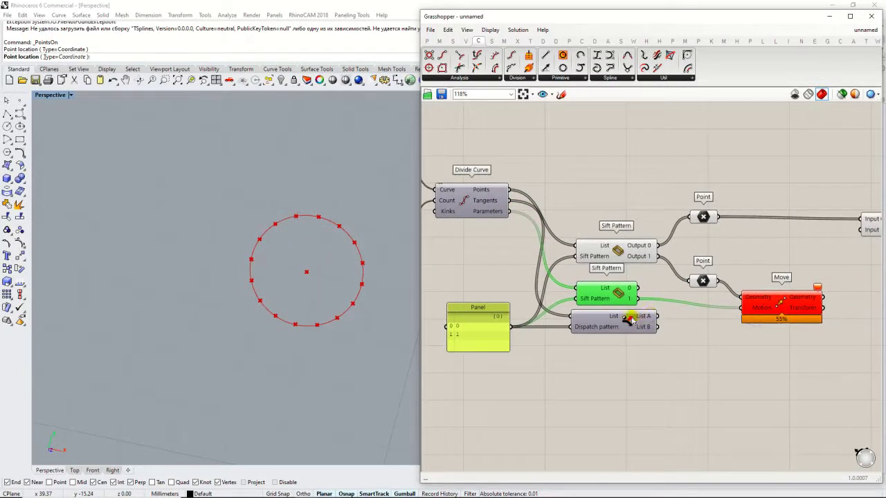
Step: Space out the second Sift Pattern and Dispatch, and wire Divide Curve's Tangents to that Sift Pattern's List in place of Parameters
{"action": "left_click_drag", "start_coordinate": [629, 322], "coordinate": [628, 344]}
{"action": "left_click_drag", "start_coordinate": [614, 304], "coordinate": [621, 313]}
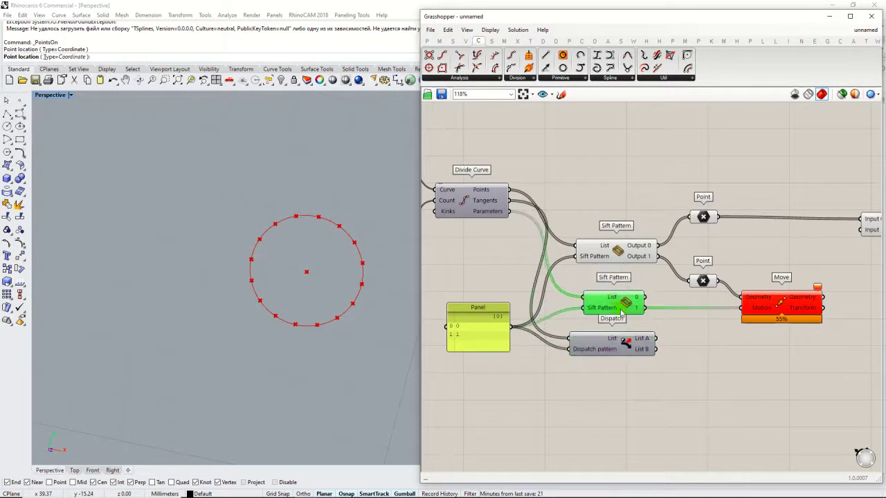
{"action": "left_click", "coordinate": [811, 285]}
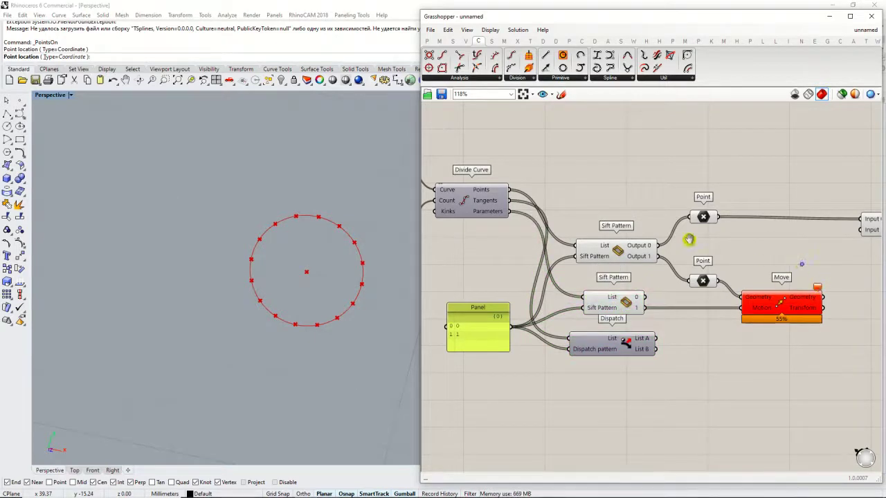
{"action": "scroll", "coordinate": [801, 264], "scroll_direction": "up", "scroll_amount": 2}
{"action": "mouse_move", "coordinate": [698, 258]}
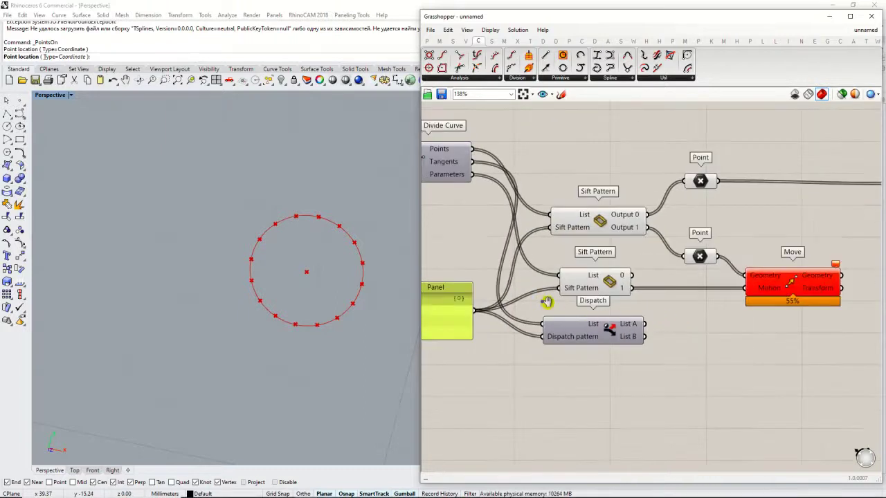
{"action": "right_click_drag", "start_coordinate": [547, 301], "coordinate": [565, 308]}
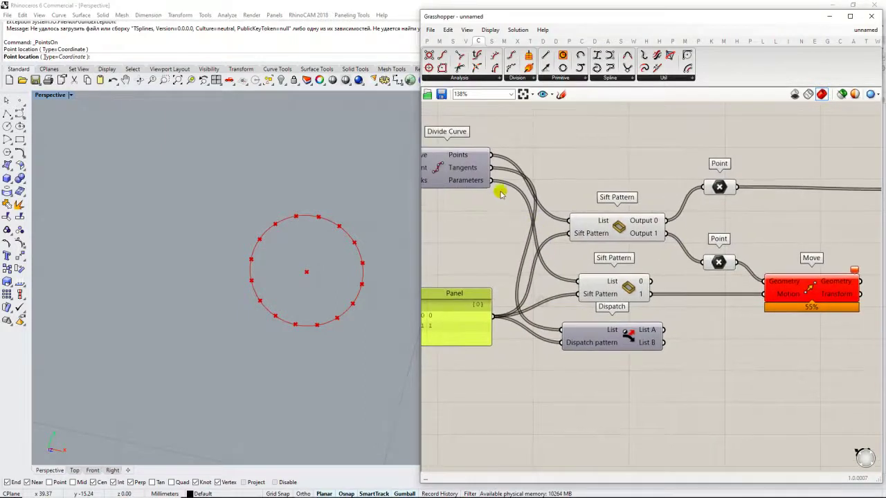
{"action": "left_click_drag", "start_coordinate": [547, 261], "coordinate": [579, 281]}
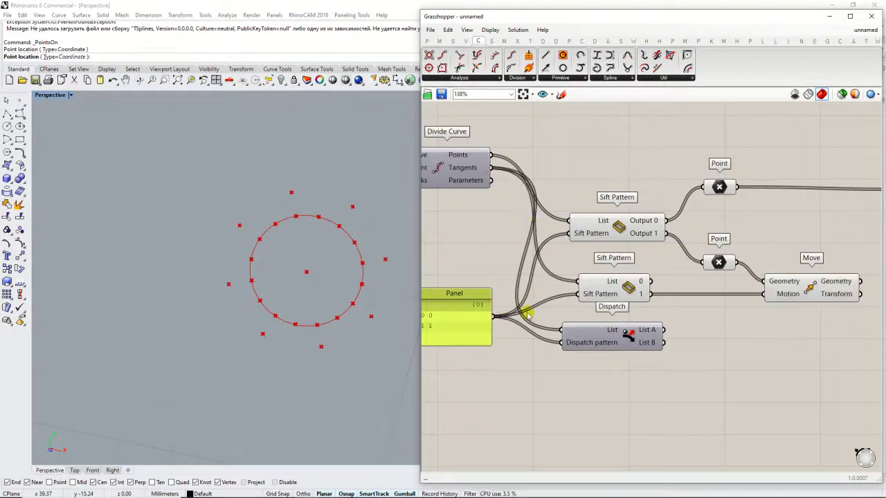
Step: Delete the unused Dispatch component below the second Sift Pattern
{"action": "left_click", "coordinate": [794, 284]}
{"action": "right_click_drag", "start_coordinate": [652, 323], "coordinate": [564, 310]}
{"action": "left_click", "coordinate": [567, 316]}
{"action": "key", "text": "Delete"}
Step: Wire Move's Geometry output to Input 1 of Combine Data
{"action": "right_click_drag", "start_coordinate": [648, 282], "coordinate": [629, 304]}
{"action": "left_click", "coordinate": [693, 292]}
{"action": "right_click_drag", "start_coordinate": [742, 291], "coordinate": [663, 310]}
{"action": "left_click_drag", "start_coordinate": [713, 256], "coordinate": [719, 226]}
{"action": "left_click", "coordinate": [735, 219]}
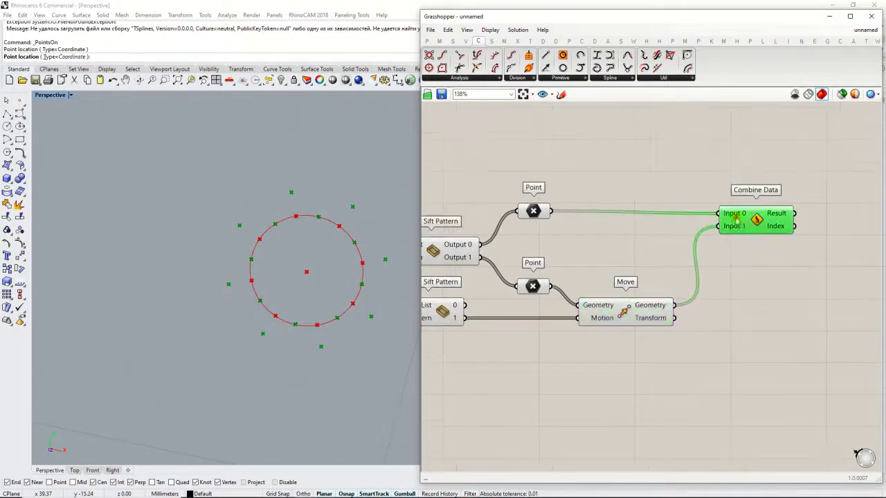
Step: Add a PolyLine component beyond Combine Data and wire Combine Data's Result to its Vertices
{"action": "right_click_drag", "start_coordinate": [859, 212], "coordinate": [718, 210]}
{"action": "double_click", "coordinate": [718, 210]}
{"action": "type", "text": "pol"}
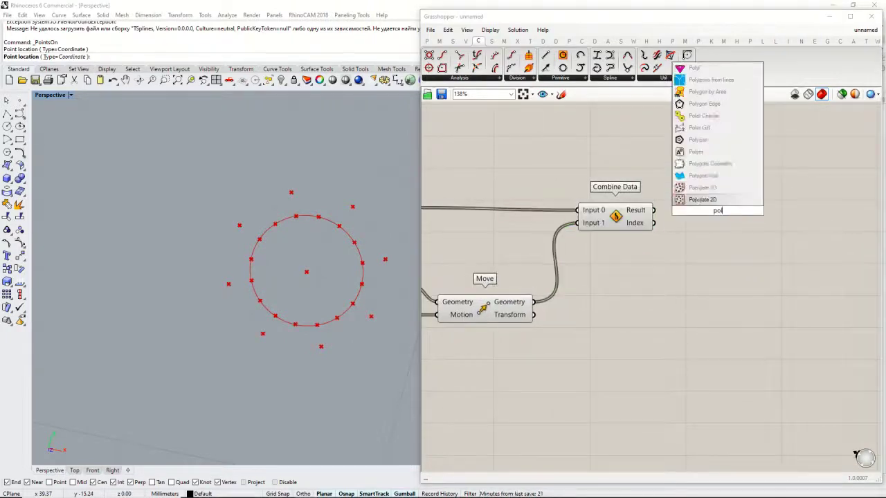
{"action": "type", "text": "y"}
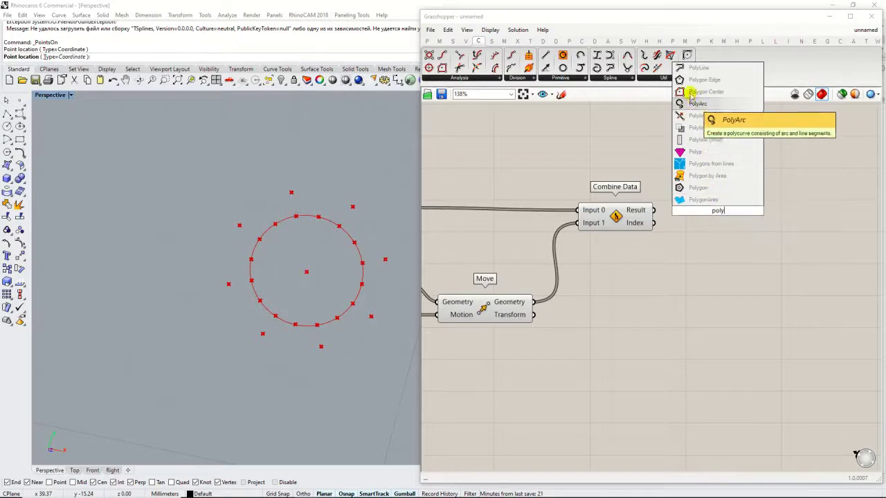
{"action": "left_click", "coordinate": [692, 69]}
{"action": "left_click_drag", "start_coordinate": [654, 210], "coordinate": [693, 215]}
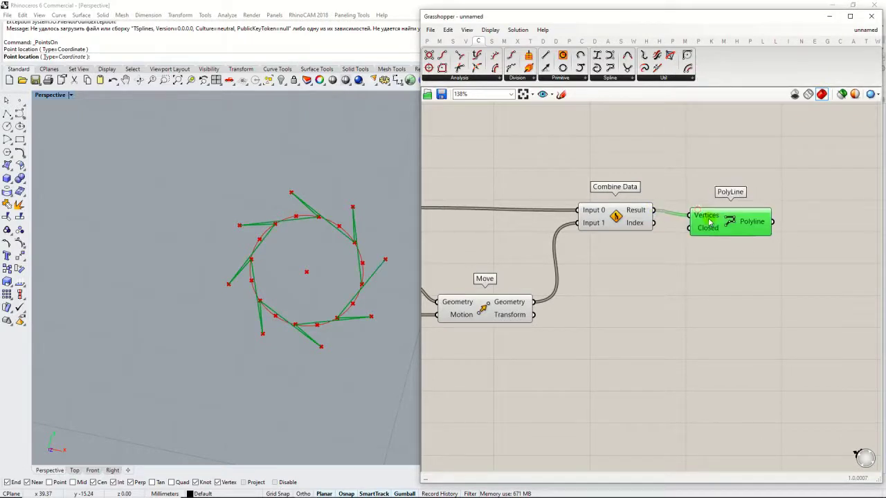
Step: Examine the data flow from Combine Data back through the Point parameters and Sift Patterns to the Panel
{"action": "right_click_drag", "start_coordinate": [656, 240], "coordinate": [761, 246]}
{"action": "left_click", "coordinate": [715, 218]}
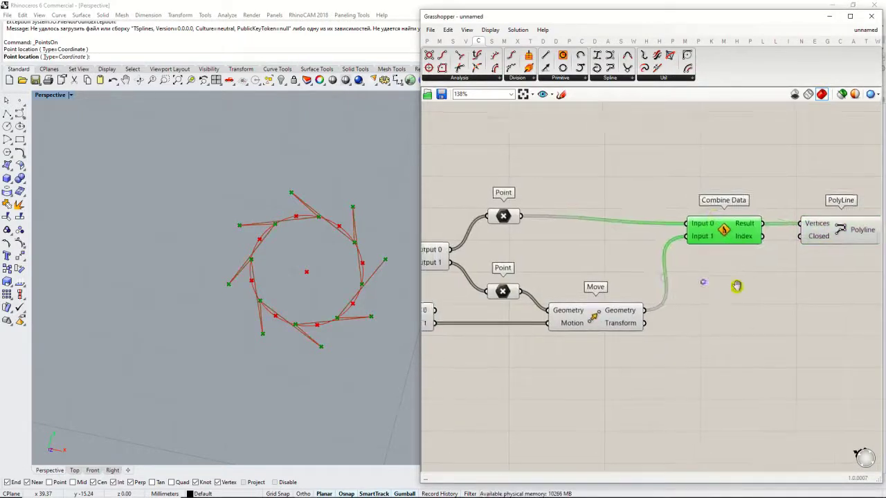
{"action": "right_click_drag", "start_coordinate": [704, 281], "coordinate": [742, 284]}
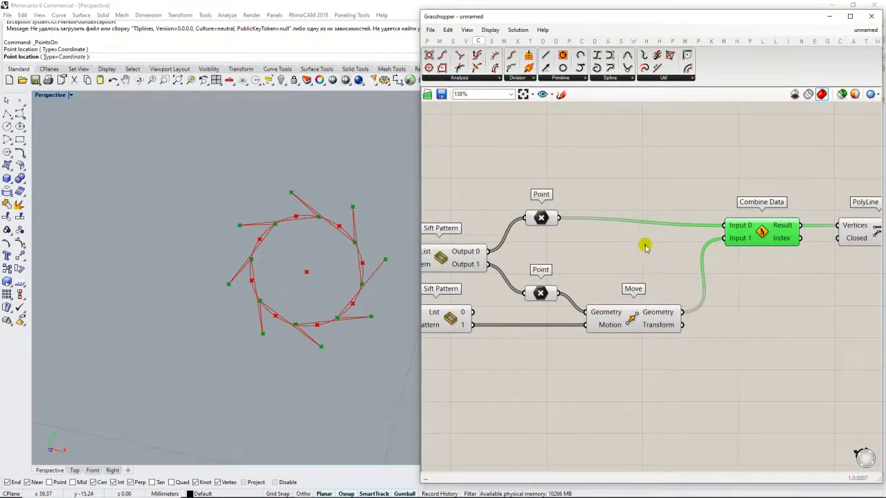
{"action": "right_click_drag", "start_coordinate": [644, 248], "coordinate": [658, 256]}
{"action": "left_click", "coordinate": [561, 232]}
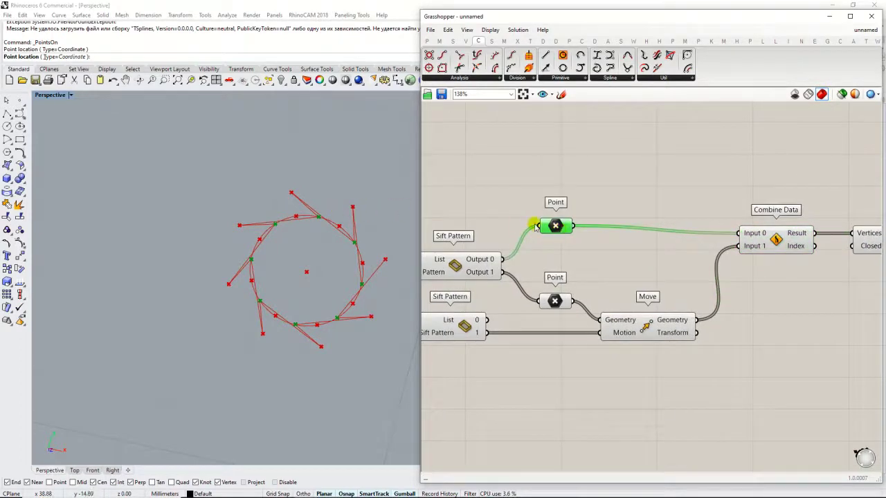
{"action": "right_click_drag", "start_coordinate": [549, 237], "coordinate": [579, 246]}
{"action": "right_click_drag", "start_coordinate": [681, 268], "coordinate": [689, 243]}
{"action": "scroll", "coordinate": [651, 252], "scroll_direction": "down", "scroll_amount": 2}
{"action": "right_click_drag", "start_coordinate": [596, 249], "coordinate": [665, 254]}
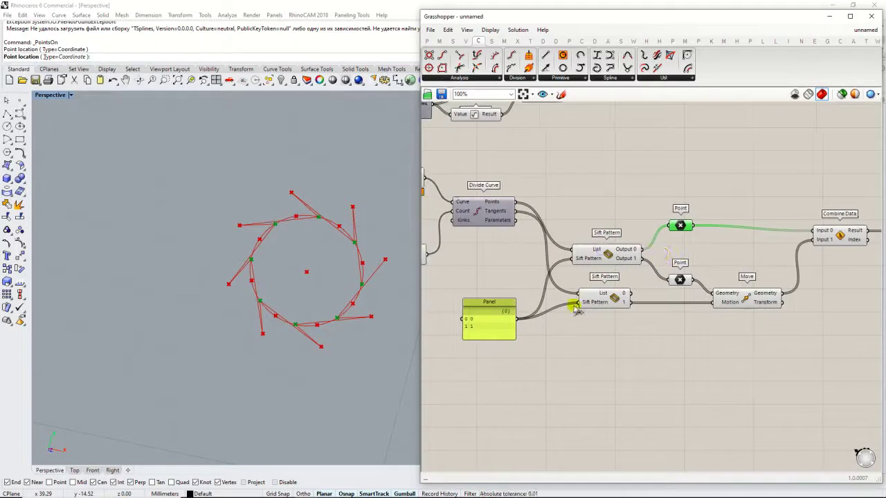
{"action": "scroll", "coordinate": [576, 310], "scroll_direction": "up", "scroll_amount": 1}
{"action": "left_click", "coordinate": [472, 325]}
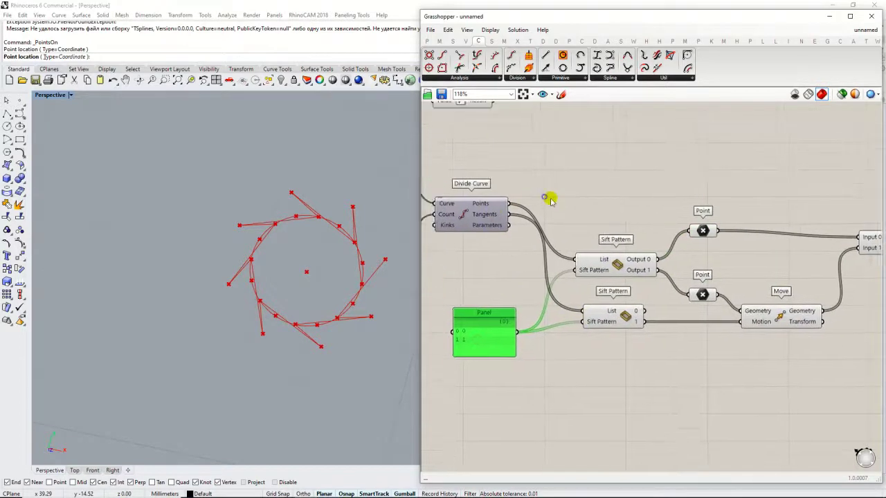
Step: Check the direction of the moved star points in the viewport against the Tangents output of Divide Curve
{"action": "right_click_drag", "start_coordinate": [669, 275], "coordinate": [633, 223]}
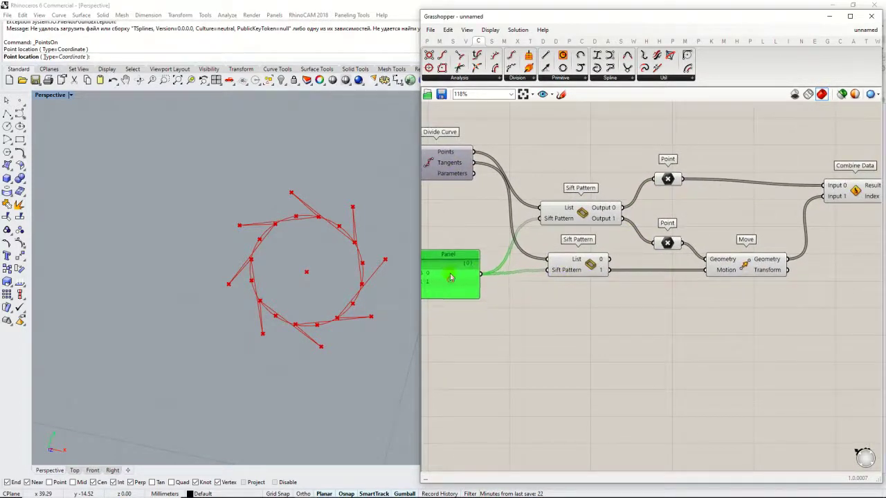
{"action": "left_click", "coordinate": [572, 306]}
{"action": "left_click_drag", "start_coordinate": [577, 270], "coordinate": [574, 275]}
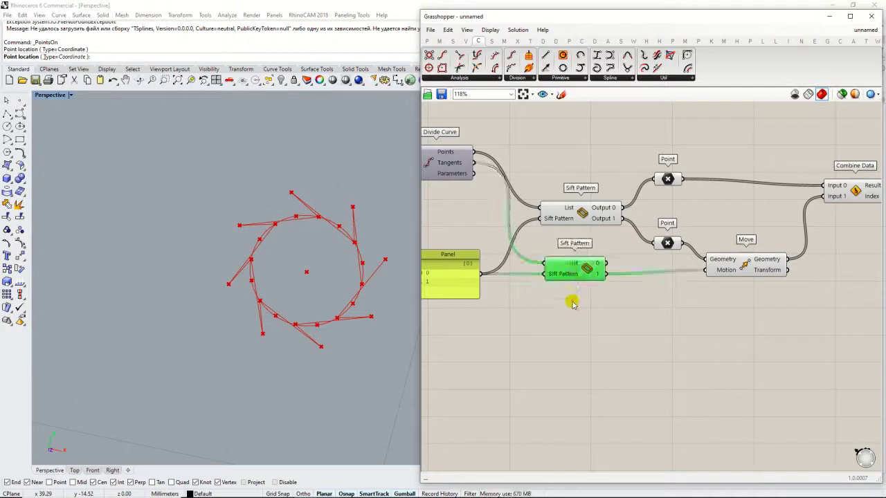
{"action": "left_click", "coordinate": [571, 302]}
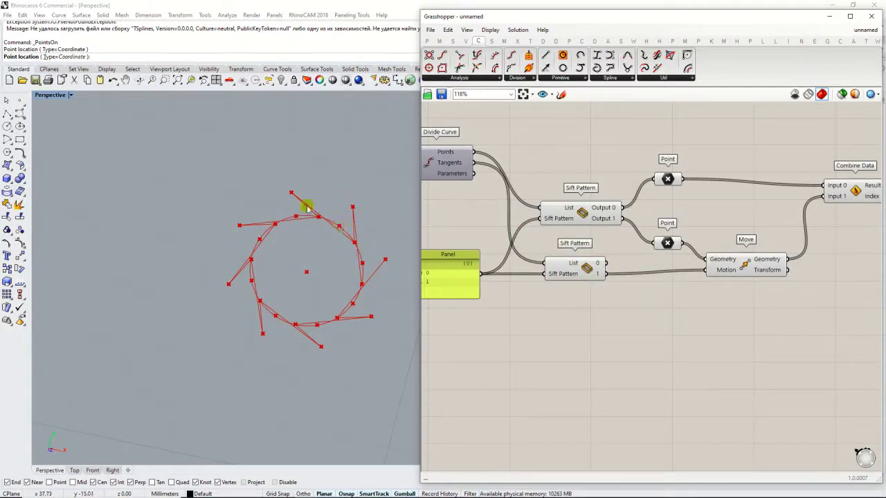
{"action": "scroll", "coordinate": [292, 191], "scroll_direction": "up", "scroll_amount": 6}
{"action": "scroll", "coordinate": [291, 194], "scroll_direction": "down", "scroll_amount": 3}
{"action": "mouse_move", "coordinate": [693, 300]}
{"action": "right_mouse_down"}
{"action": "mouse_move", "coordinate": [730, 287]}
{"action": "mouse_move", "coordinate": [697, 297]}
{"action": "right_mouse_up"}
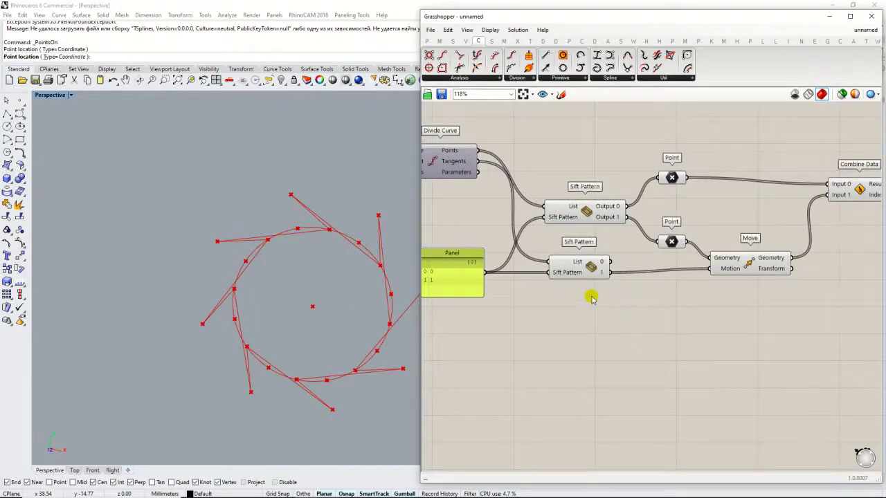
{"action": "right_click_drag", "start_coordinate": [592, 299], "coordinate": [671, 313]}
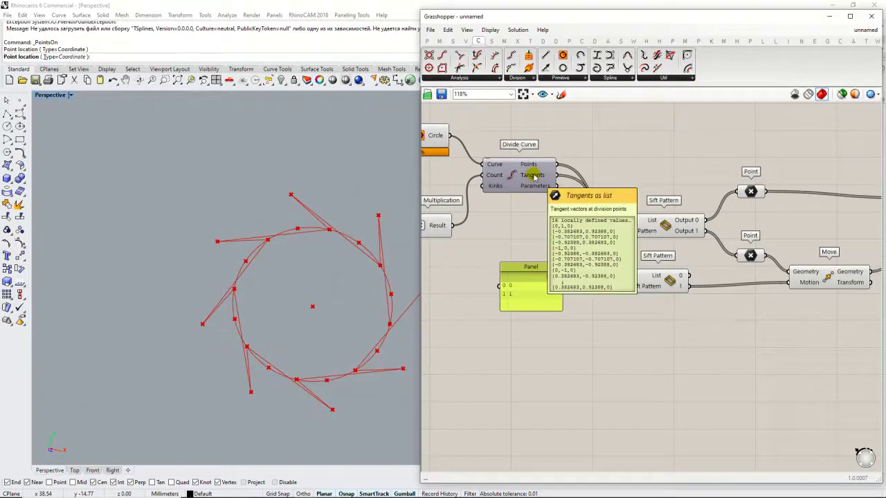
{"action": "right_click_drag", "start_coordinate": [627, 157], "coordinate": [607, 179]}
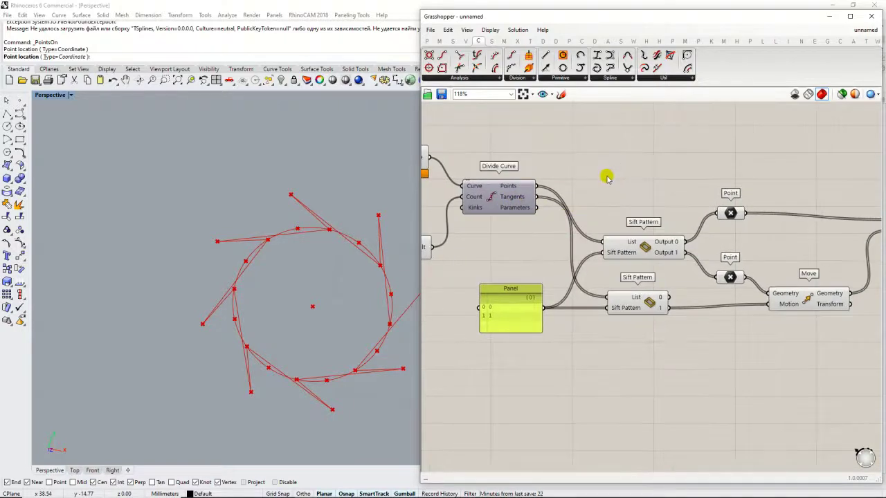
Step: Add a vector Rotate component below Move and wire the second Sift Pattern's output 1 to its Vector input
{"action": "double_click", "coordinate": [608, 175]}
{"action": "type", "text": "rotat"}
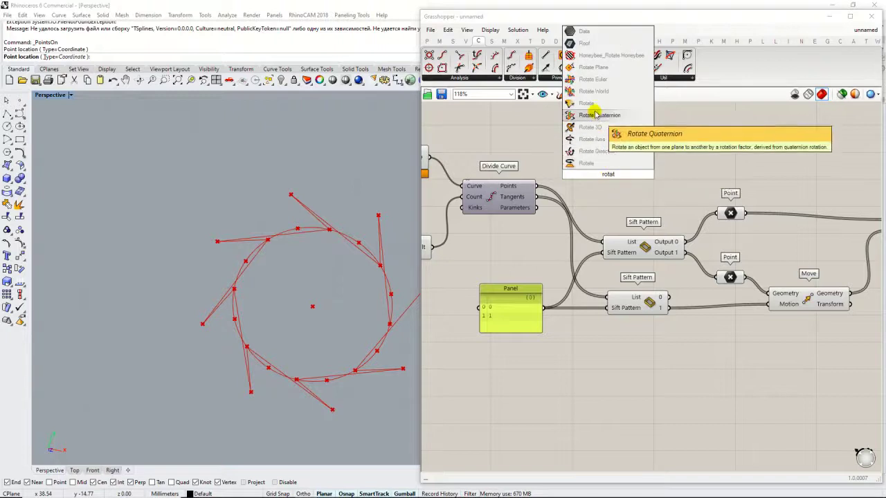
{"action": "left_click", "coordinate": [594, 105]}
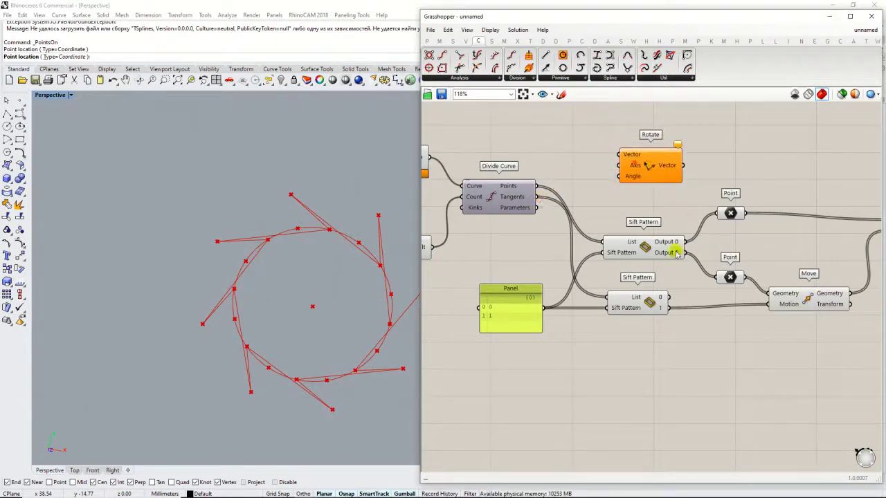
{"action": "left_click_drag", "start_coordinate": [636, 165], "coordinate": [707, 336]}
{"action": "right_click_drag", "start_coordinate": [703, 332], "coordinate": [623, 287]}
{"action": "left_click", "coordinate": [581, 263]}
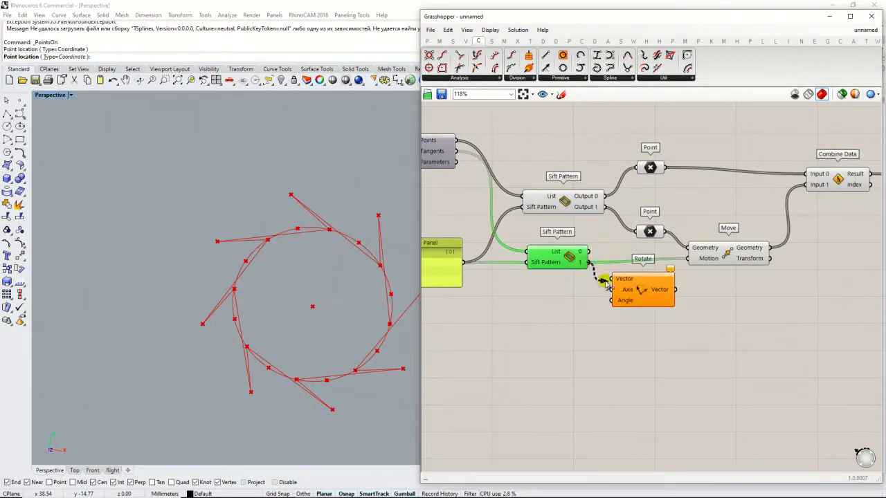
{"action": "left_click_drag", "start_coordinate": [605, 282], "coordinate": [612, 280]}
{"action": "left_click_drag", "start_coordinate": [636, 290], "coordinate": [651, 309]}
Step: Add a Unit Z component beside Rotate and wire its Unit vector to Rotate's Axis
{"action": "double_click", "coordinate": [577, 316]}
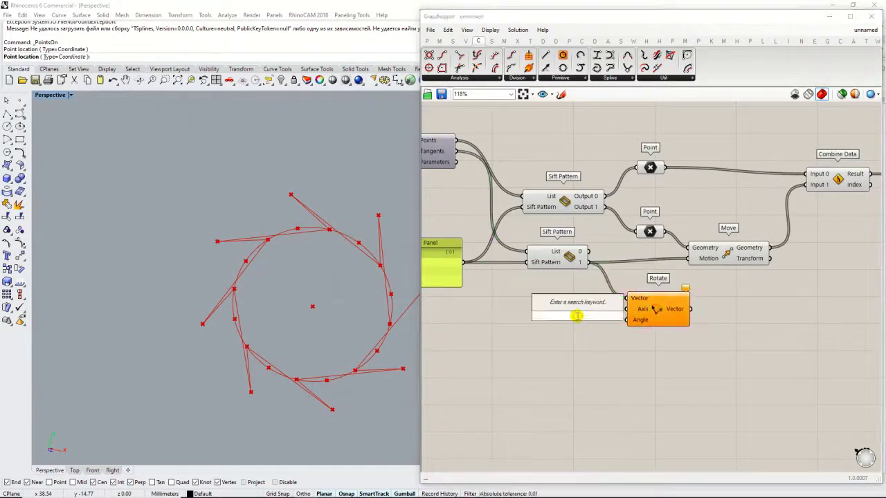
{"action": "type", "text": "z"}
{"action": "left_click", "coordinate": [571, 235]}
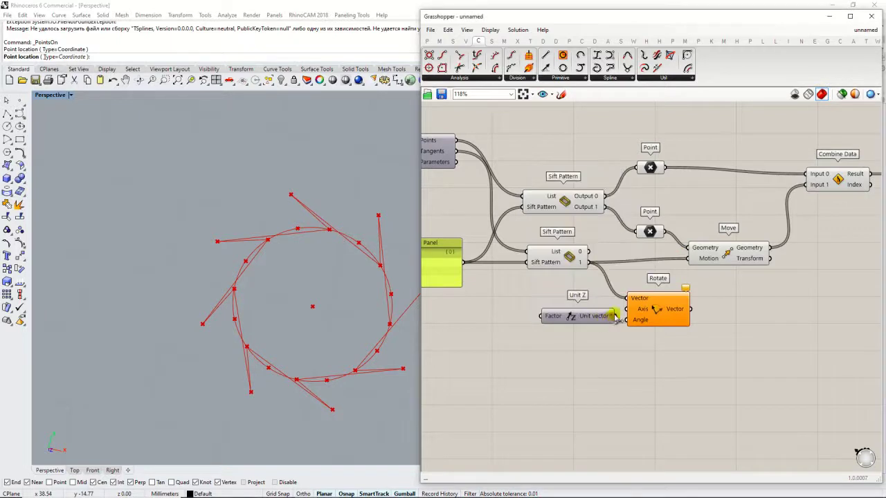
{"action": "left_click_drag", "start_coordinate": [653, 326], "coordinate": [584, 367]}
Step: Add a number slider of 90, convert it with a Radians component, and wire the result to Rotate's Angle
{"action": "double_click", "coordinate": [592, 353]}
{"action": "type", "text": "90"}
{"action": "key", "text": "Return"}
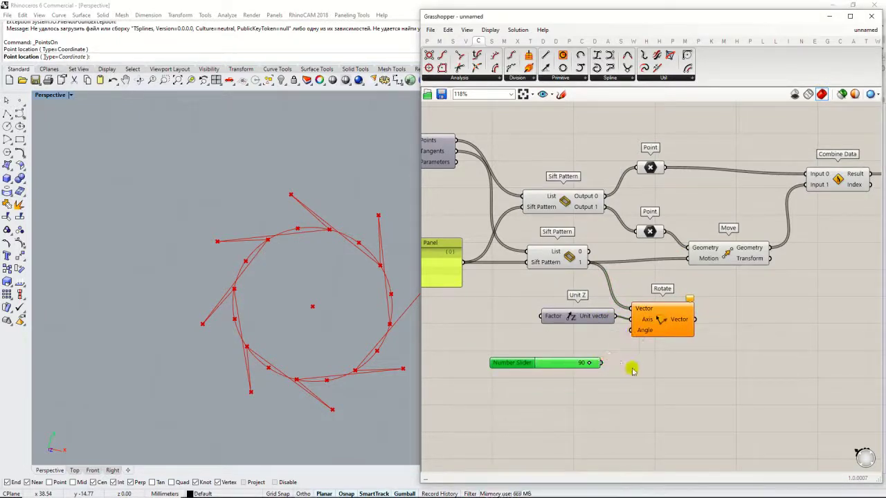
{"action": "double_click", "coordinate": [632, 366]}
{"action": "type", "text": "radians"}
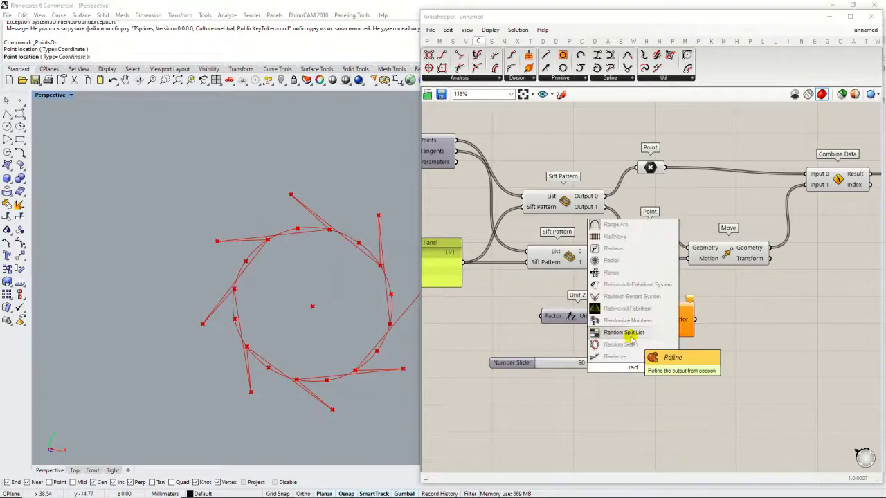
{"action": "key", "text": "Return"}
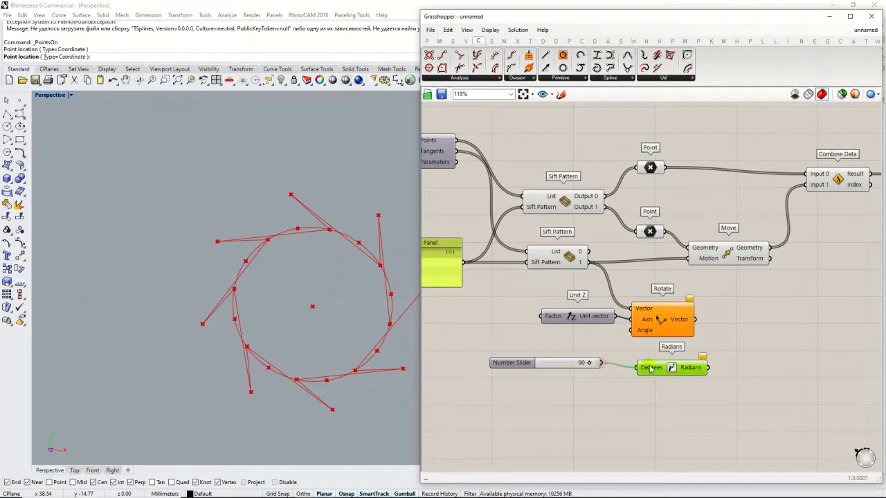
{"action": "left_click_drag", "start_coordinate": [651, 368], "coordinate": [632, 334]}
{"action": "left_click", "coordinate": [618, 363]}
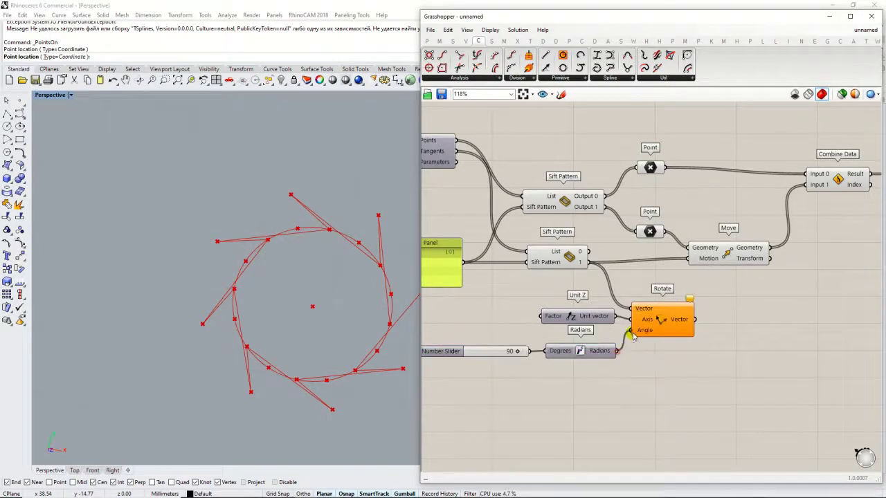
Step: Wire Rotate's Vector output to Move's Motion input
{"action": "right_click_drag", "start_coordinate": [719, 338], "coordinate": [657, 353]}
{"action": "left_click_drag", "start_coordinate": [632, 335], "coordinate": [694, 267]}
{"action": "left_click", "coordinate": [694, 308]}
Step: Add an Amplitude component after Rotate, feed it Rotate's Vector, and wire its Vector output to Move's Motion
{"action": "right_click_drag", "start_coordinate": [705, 313], "coordinate": [645, 307]}
{"action": "double_click", "coordinate": [645, 307]}
{"action": "type", "text": "am"}
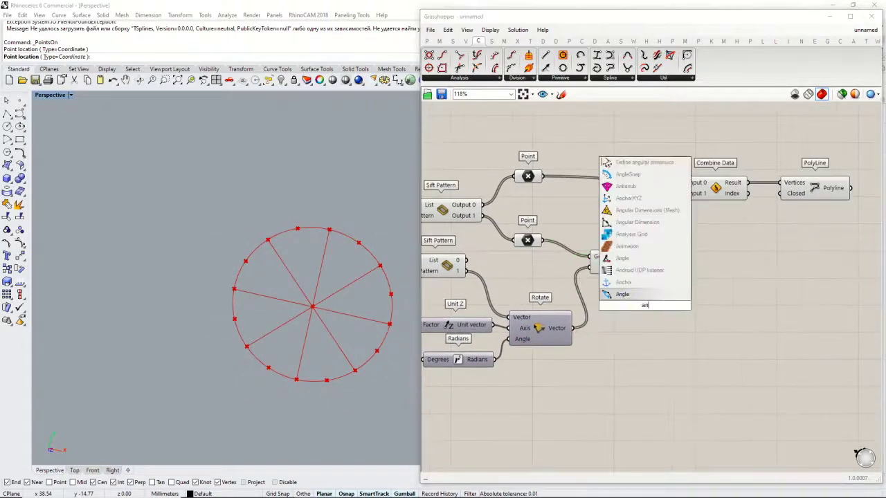
{"action": "left_click", "coordinate": [647, 331]}
{"action": "double_click", "coordinate": [647, 331]}
{"action": "type", "text": "ampli"}
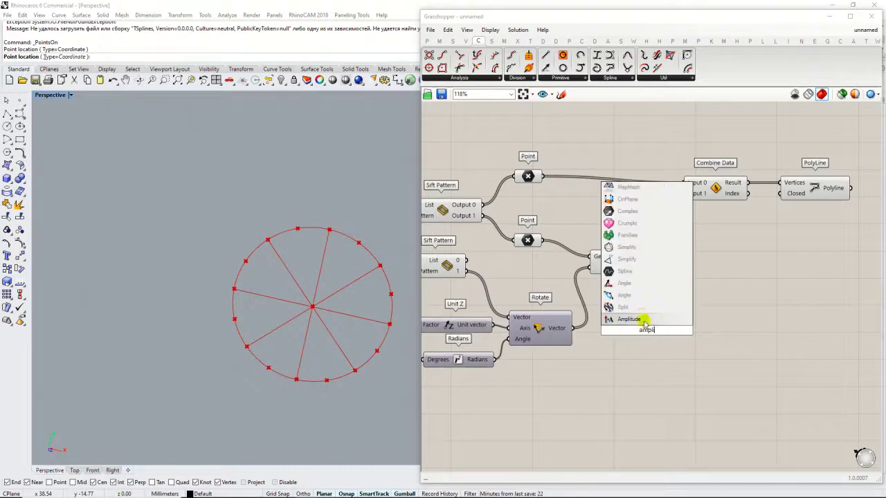
{"action": "left_click", "coordinate": [642, 317]}
{"action": "left_click_drag", "start_coordinate": [606, 327], "coordinate": [608, 326]}
{"action": "left_click_drag", "start_coordinate": [668, 331], "coordinate": [606, 270]}
Step: Add a number slider of 1.00, wire it to the Amplitude component's Amplitude input, and reduce it to 0.47
{"action": "double_click", "coordinate": [604, 405]}
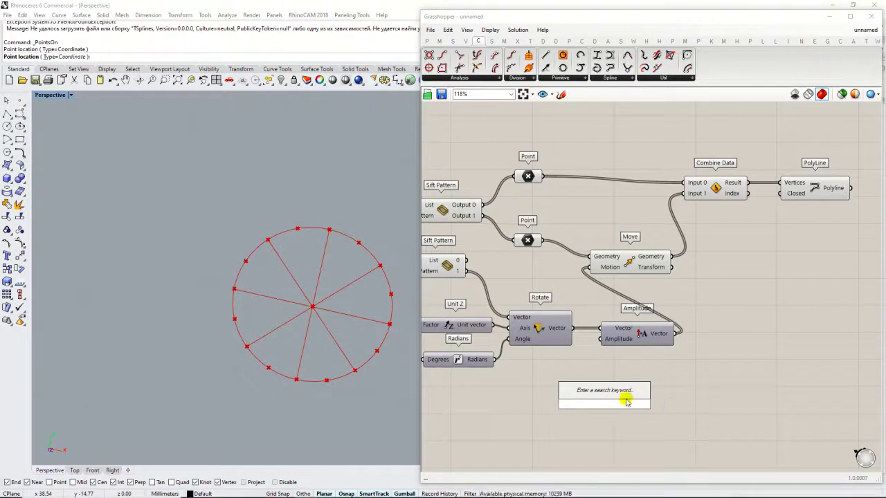
{"action": "type", "text": "1.00"}
{"action": "key", "text": "Return"}
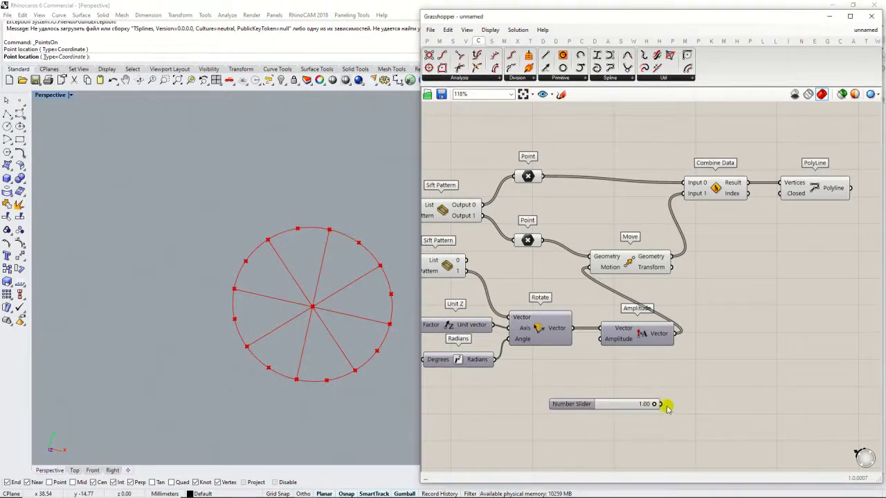
{"action": "left_click_drag", "start_coordinate": [662, 404], "coordinate": [599, 339]}
{"action": "left_click_drag", "start_coordinate": [656, 405], "coordinate": [565, 406]}
Step: Move the 90 slider and the Radians component away from Rotate to free space before its Angle input
{"action": "right_click_drag", "start_coordinate": [473, 374], "coordinate": [634, 351]}
{"action": "scroll", "coordinate": [558, 348], "scroll_direction": "up", "scroll_amount": 2}
{"action": "left_click_drag", "start_coordinate": [624, 337], "coordinate": [614, 339]}
{"action": "right_click_drag", "start_coordinate": [555, 360], "coordinate": [574, 352]}
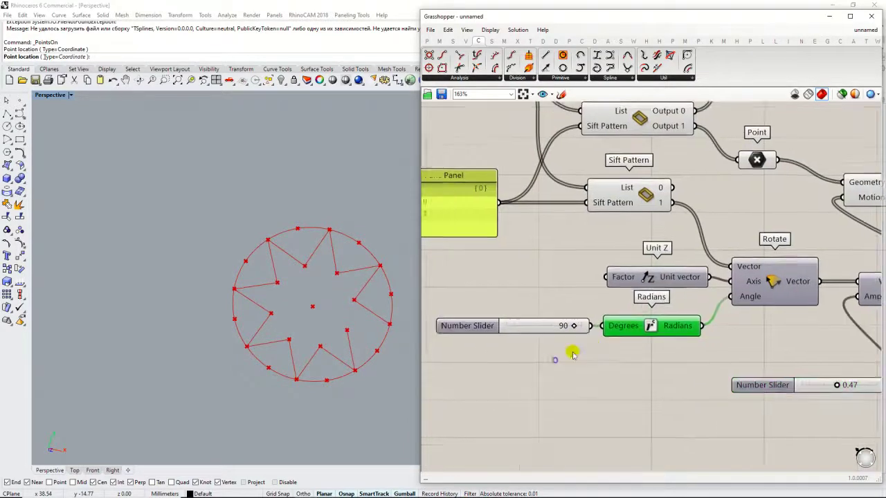
{"action": "scroll", "coordinate": [574, 353], "scroll_direction": "down", "scroll_amount": 2}
{"action": "left_click_drag", "start_coordinate": [626, 356], "coordinate": [541, 319]}
{"action": "left_click_drag", "start_coordinate": [630, 336], "coordinate": [576, 332]}
{"action": "left_click", "coordinate": [579, 350]}
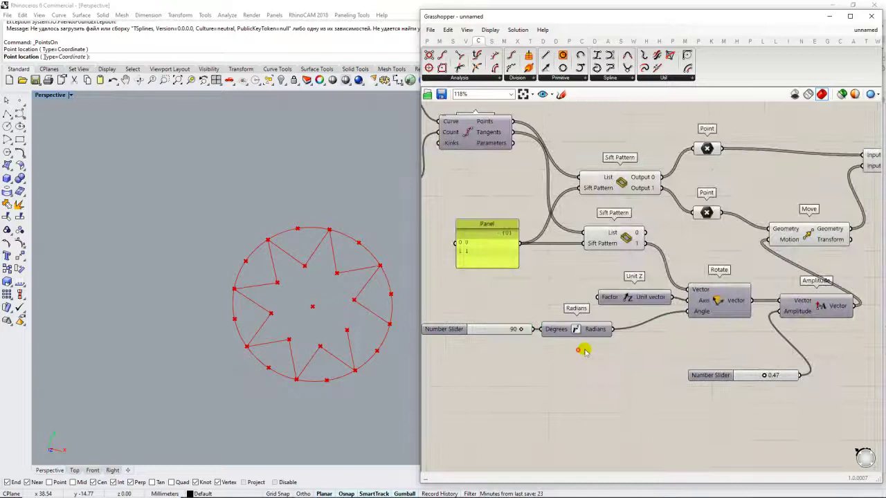
Step: Insert a Negative component between Radians and Rotate, wiring Radians to its Value and its Result to Angle
{"action": "double_click", "coordinate": [649, 345]}
{"action": "type", "text": "neg"}
{"action": "key", "text": "Return"}
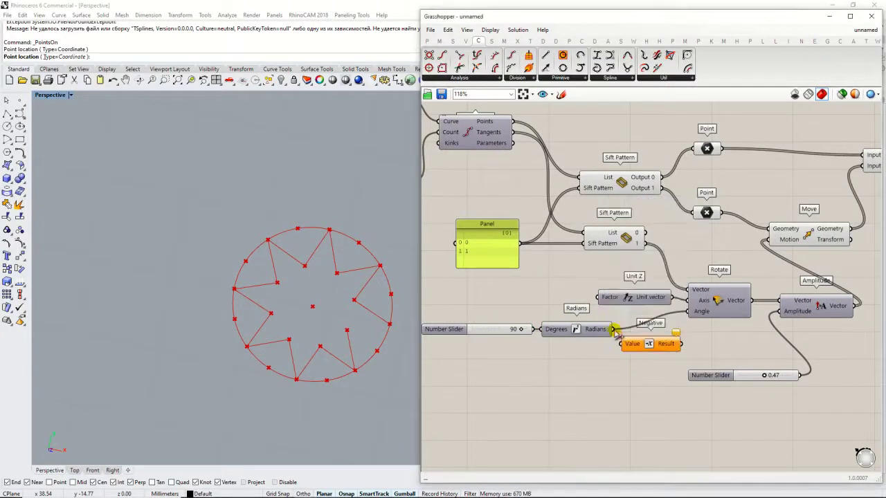
{"action": "left_click_drag", "start_coordinate": [620, 344], "coordinate": [613, 330]}
{"action": "left_click_drag", "start_coordinate": [691, 317], "coordinate": [689, 314]}
{"action": "left_click_drag", "start_coordinate": [656, 341], "coordinate": [655, 327]}
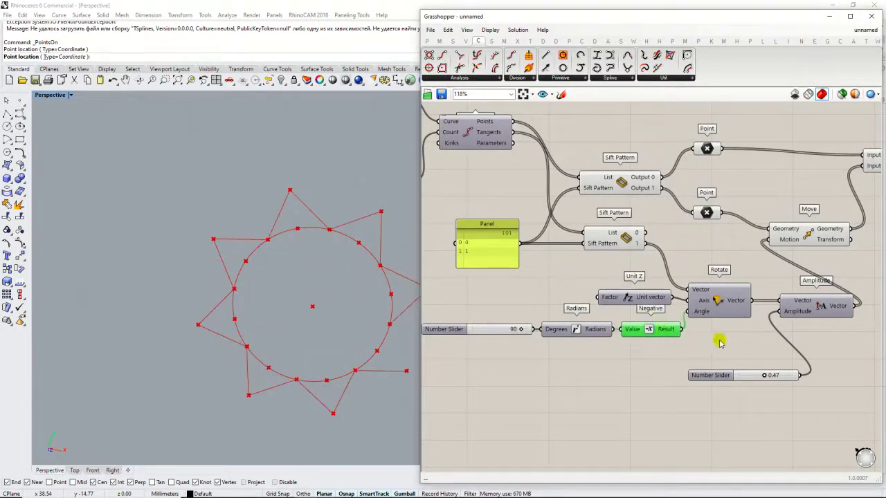
Step: Move the PolyLine component farther away from Combine Data
{"action": "right_click_drag", "start_coordinate": [769, 363], "coordinate": [653, 364]}
{"action": "right_click_drag", "start_coordinate": [792, 321], "coordinate": [699, 340]}
{"action": "scroll", "coordinate": [394, 341], "scroll_direction": "down", "scroll_amount": 1}
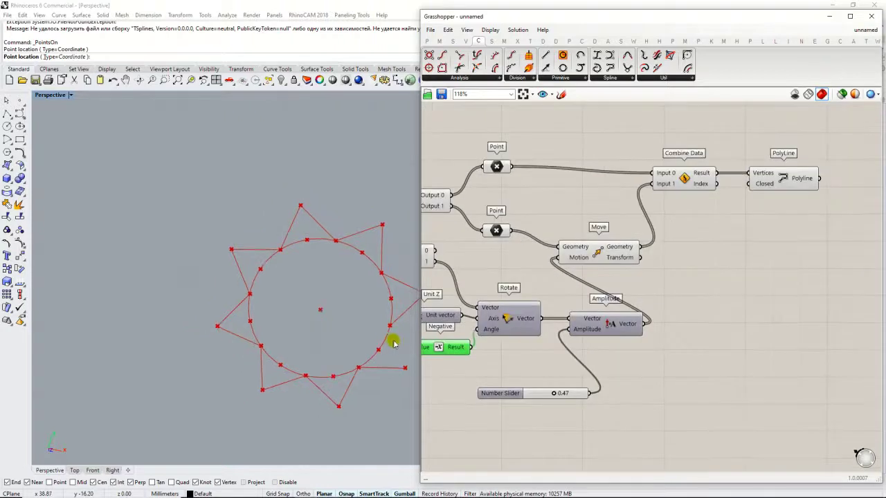
{"action": "scroll", "coordinate": [391, 339], "scroll_direction": "up", "scroll_amount": 2}
{"action": "scroll", "coordinate": [313, 322], "scroll_direction": "down", "scroll_amount": 3}
{"action": "scroll", "coordinate": [411, 327], "scroll_direction": "up", "scroll_amount": 2}
{"action": "left_click_drag", "start_coordinate": [718, 191], "coordinate": [771, 191]}
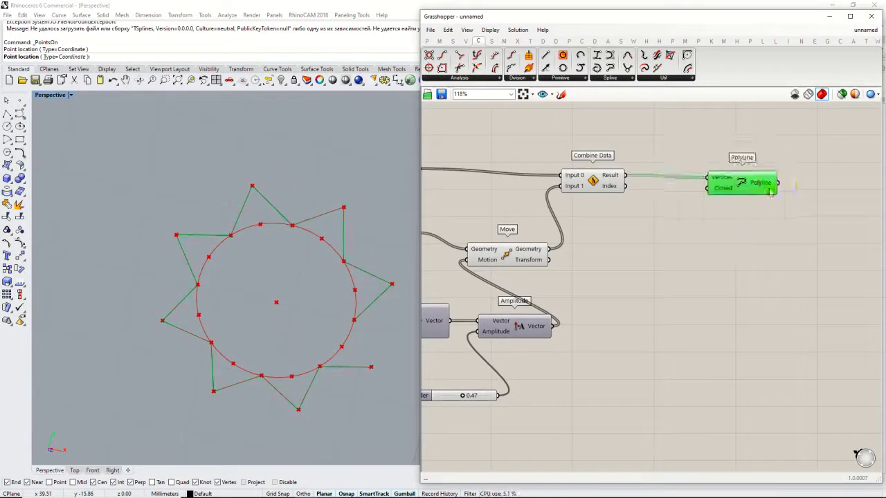
Step: Add a Boolean Toggle set to True, wire it to PolyLine's Closed input, and place PolyLine nearer to it
{"action": "double_click", "coordinate": [707, 222]}
{"action": "type", "text": "iso"}
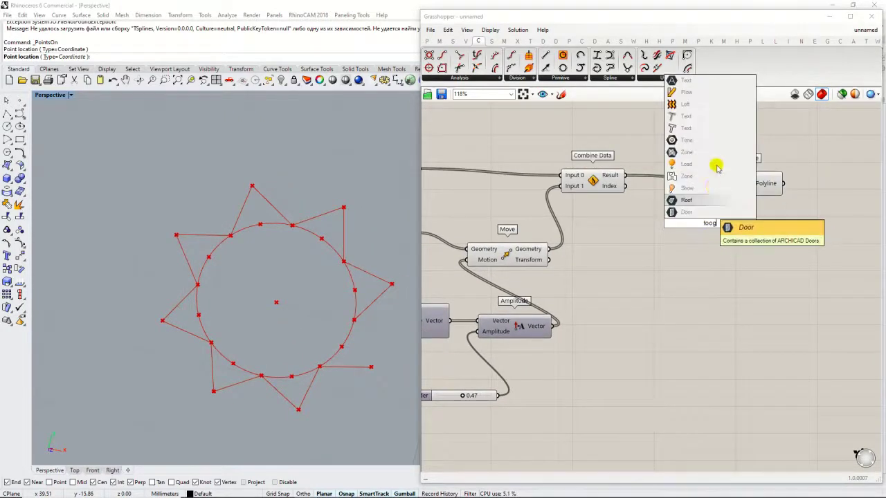
{"action": "double_click", "coordinate": [665, 267]}
{"action": "type", "text": "bool"}
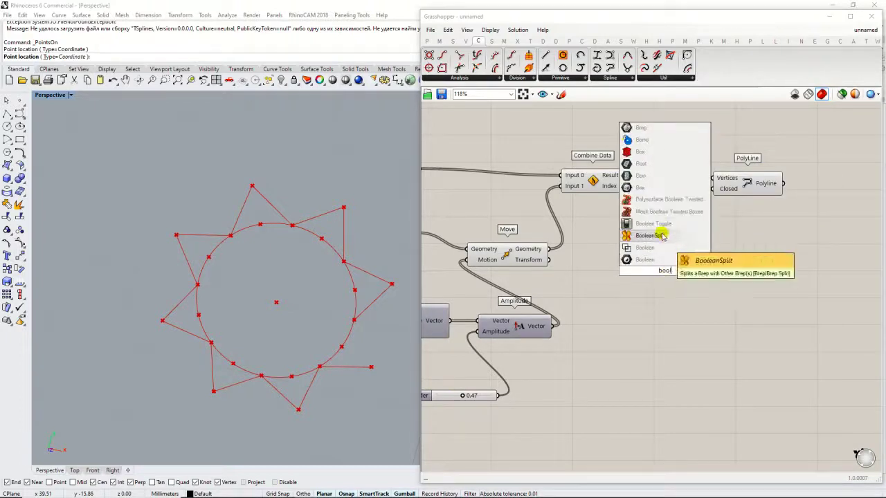
{"action": "left_click", "coordinate": [693, 237]}
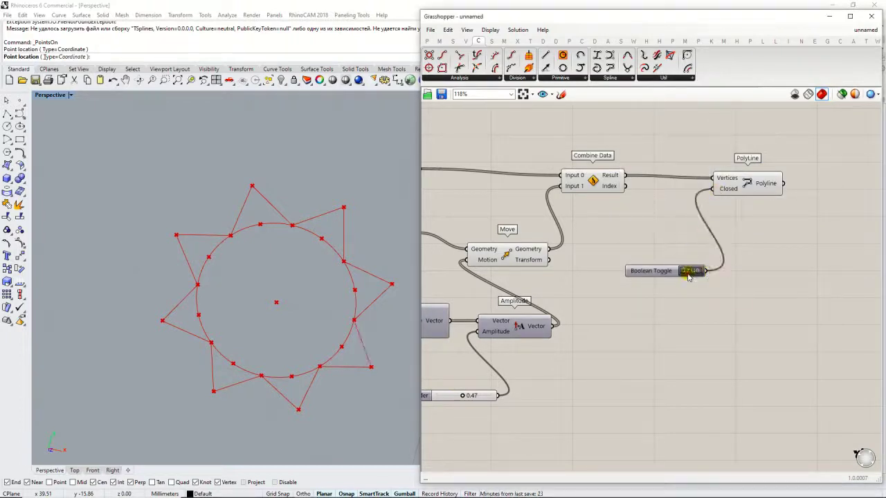
{"action": "left_click_drag", "start_coordinate": [741, 173], "coordinate": [758, 238]}
Step: Raise the Amplitude component's slider to about 0.8
{"action": "right_click_drag", "start_coordinate": [464, 398], "coordinate": [602, 385]}
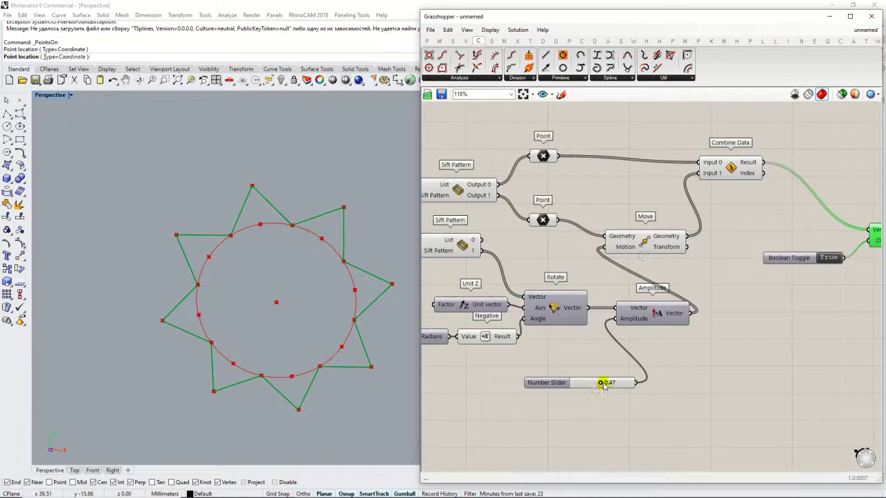
{"action": "left_click_drag", "start_coordinate": [604, 387], "coordinate": [620, 385]}
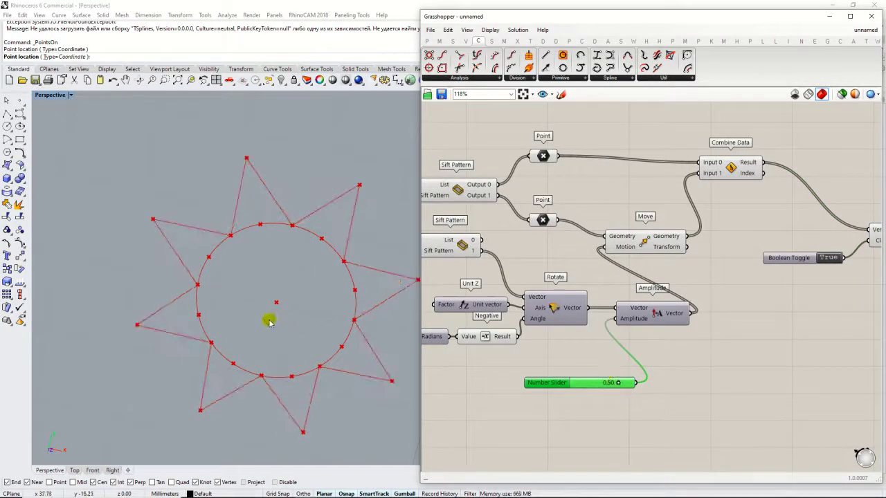
{"action": "scroll", "coordinate": [270, 322], "scroll_direction": "down", "scroll_amount": 3}
{"action": "scroll", "coordinate": [579, 263], "scroll_direction": "down", "scroll_amount": 3}
Step: Turn off the previews of Move, the two Point components, and the circle and Divide Curve components, leaving the star polyline
{"action": "left_click", "coordinate": [687, 270]}
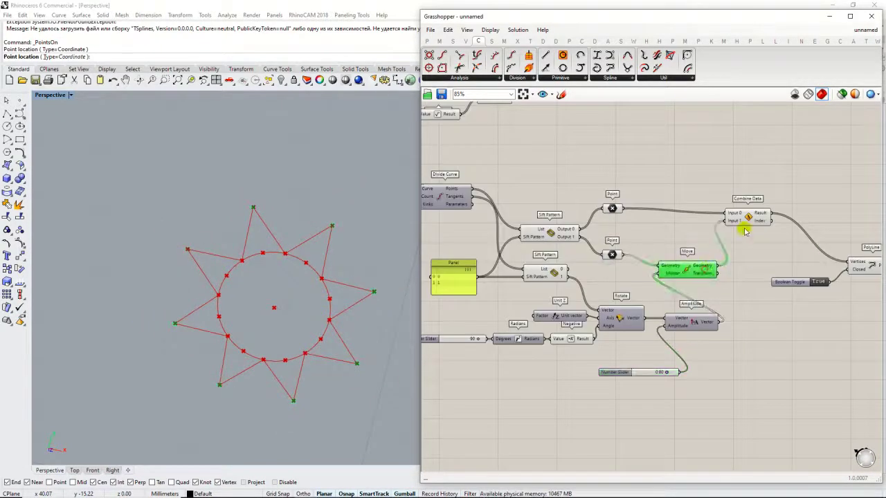
{"action": "key", "text": "ctrl+q"}
{"action": "left_click_drag", "start_coordinate": [624, 289], "coordinate": [562, 181]}
{"action": "key", "text": "ctrl+q"}
{"action": "left_click", "coordinate": [587, 154]}
{"action": "right_click_drag", "start_coordinate": [688, 174], "coordinate": [861, 200]}
{"action": "scroll", "coordinate": [562, 271], "scroll_direction": "down", "scroll_amount": 3}
{"action": "left_click_drag", "start_coordinate": [560, 282], "coordinate": [515, 247]}
{"action": "key", "text": "ctrl+q"}
Step: Move all star components together farther down the canvas, away from the spiral components
{"action": "scroll", "coordinate": [547, 238], "scroll_direction": "down", "scroll_amount": 3}
{"action": "left_click_drag", "start_coordinate": [775, 358], "coordinate": [527, 225]}
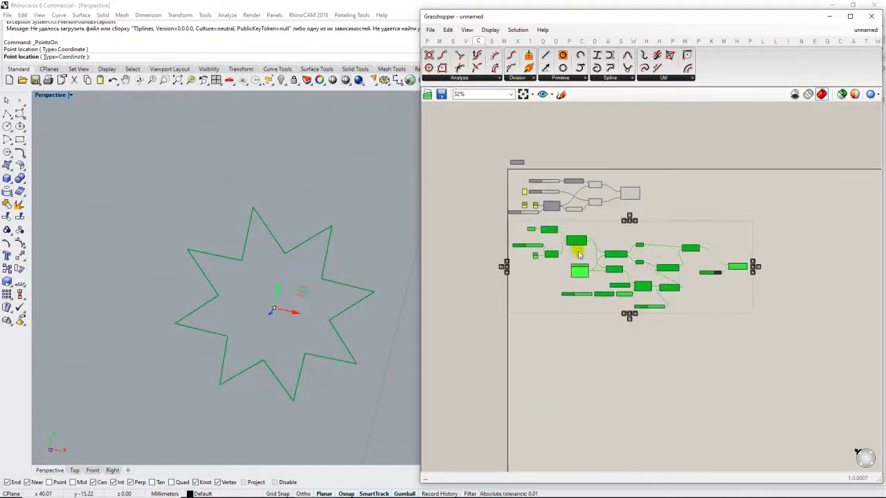
{"action": "left_click_drag", "start_coordinate": [579, 244], "coordinate": [590, 293]}
{"action": "left_click", "coordinate": [621, 237]}
Step: Set the star's point-count slider, which feeds the Multiplication component, to 7
{"action": "right_click_drag", "start_coordinate": [651, 243], "coordinate": [424, 204]}
{"action": "scroll", "coordinate": [316, 305], "scroll_direction": "down", "scroll_amount": 8}
{"action": "scroll", "coordinate": [313, 307], "scroll_direction": "down", "scroll_amount": 3}
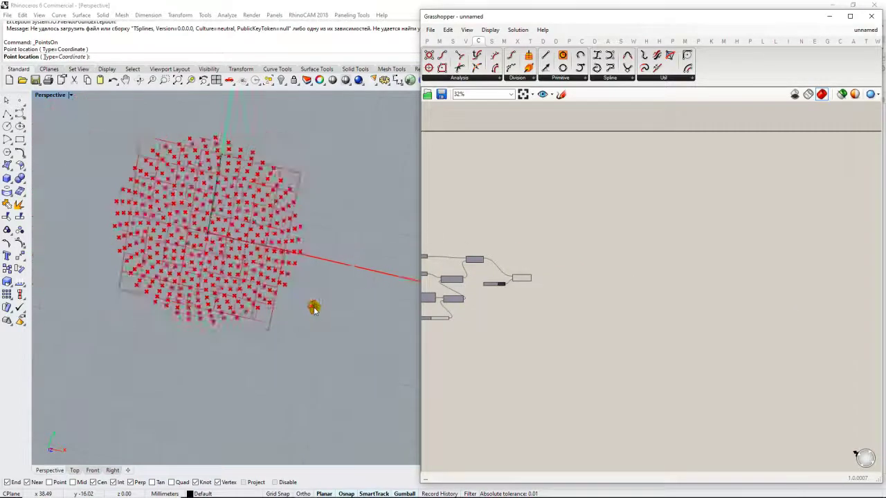
{"action": "scroll", "coordinate": [316, 304], "scroll_direction": "up", "scroll_amount": 8}
{"action": "right_click_drag", "start_coordinate": [657, 238], "coordinate": [662, 250]}
{"action": "scroll", "coordinate": [524, 308], "scroll_direction": "up", "scroll_amount": 4}
{"action": "right_click_drag", "start_coordinate": [524, 309], "coordinate": [580, 325]}
{"action": "scroll", "coordinate": [514, 302], "scroll_direction": "up", "scroll_amount": 4}
{"action": "right_click_drag", "start_coordinate": [572, 358], "coordinate": [688, 414]}
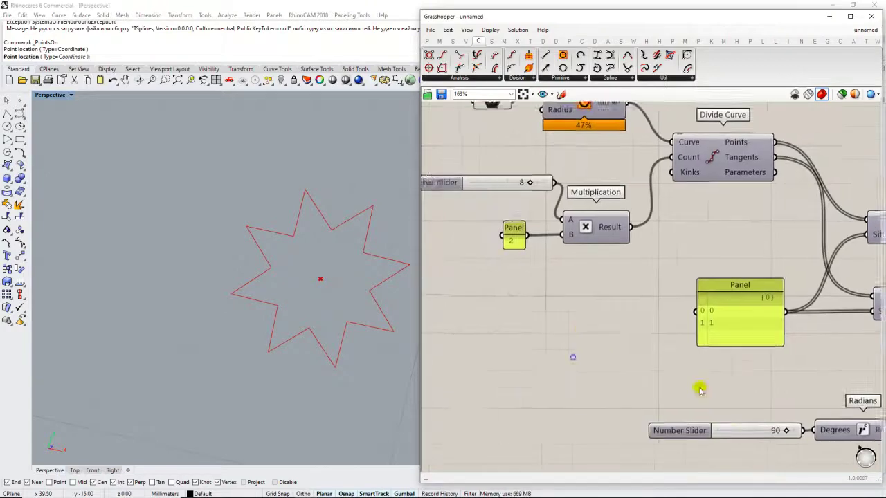
{"action": "right_click_drag", "start_coordinate": [554, 296], "coordinate": [651, 336]}
{"action": "mouse_move", "coordinate": [607, 224]}
{"action": "left_mouse_down"}
{"action": "mouse_move", "coordinate": [617, 223]}
{"action": "mouse_move", "coordinate": [596, 223]}
{"action": "mouse_move", "coordinate": [618, 223]}
{"action": "left_mouse_up"}
Step: Lower the angle slider feeding Radians to about 70
{"action": "right_click_drag", "start_coordinate": [669, 258], "coordinate": [478, 260]}
{"action": "scroll", "coordinate": [499, 277], "scroll_direction": "down", "scroll_amount": 3}
{"action": "right_click_drag", "start_coordinate": [692, 297], "coordinate": [481, 257]}
{"action": "scroll", "coordinate": [520, 339], "scroll_direction": "up", "scroll_amount": 3}
{"action": "right_click_drag", "start_coordinate": [519, 350], "coordinate": [723, 337]}
{"action": "scroll", "coordinate": [574, 312], "scroll_direction": "up", "scroll_amount": 3}
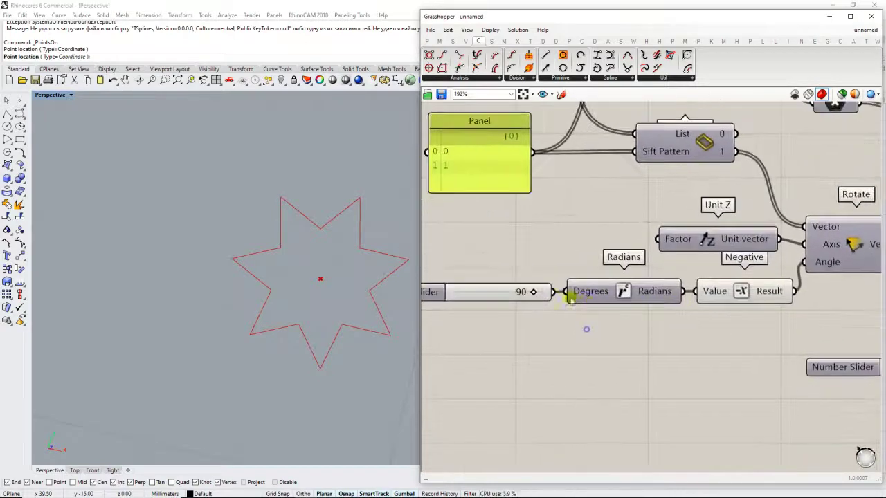
{"action": "left_click_drag", "start_coordinate": [524, 290], "coordinate": [475, 291]}
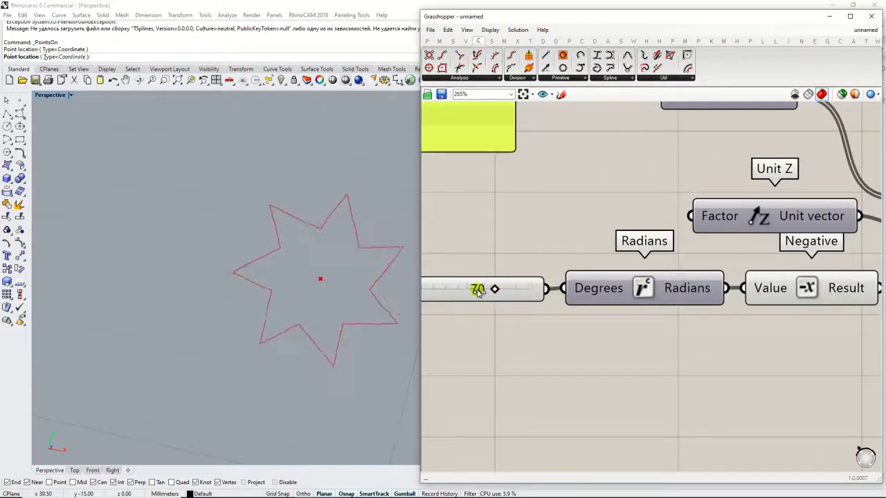
Step: Set the Amplitude component's slider to 1.00
{"action": "scroll", "coordinate": [587, 348], "scroll_direction": "down", "scroll_amount": 3}
{"action": "scroll", "coordinate": [729, 349], "scroll_direction": "up", "scroll_amount": 3}
{"action": "left_click_drag", "start_coordinate": [729, 348], "coordinate": [770, 349]}
{"action": "right_click_drag", "start_coordinate": [599, 276], "coordinate": [620, 314]}
Step: Examine the star's size and position relative to the spiral points in the viewport
{"action": "scroll", "coordinate": [257, 317], "scroll_direction": "down", "scroll_amount": 6}
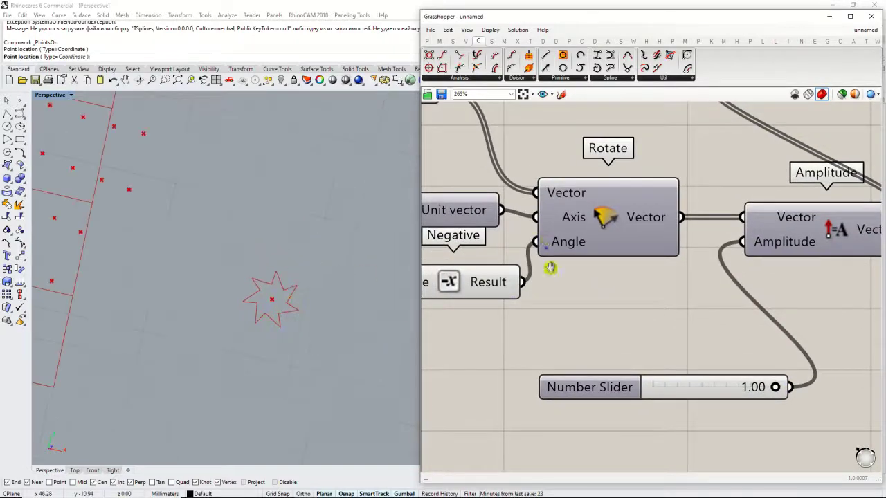
{"action": "scroll", "coordinate": [548, 261], "scroll_direction": "down", "scroll_amount": 4}
{"action": "right_click_drag", "start_coordinate": [548, 260], "coordinate": [599, 308]}
{"action": "scroll", "coordinate": [254, 258], "scroll_direction": "down", "scroll_amount": 5}
{"action": "right_click_drag", "start_coordinate": [211, 264], "coordinate": [328, 318], "text": "shift"}
{"action": "scroll", "coordinate": [328, 318], "scroll_direction": "down", "scroll_amount": 7}
{"action": "scroll", "coordinate": [295, 262], "scroll_direction": "up", "scroll_amount": 6}
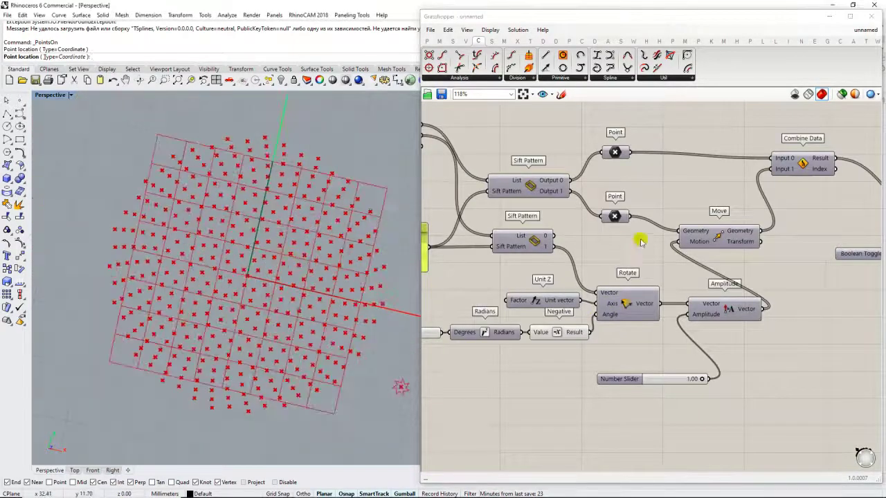
Step: Move the Point Polar component of the spiral group farther from the Multiplication components
{"action": "right_click_drag", "start_coordinate": [745, 246], "coordinate": [558, 330]}
{"action": "scroll", "coordinate": [674, 174], "scroll_direction": "down", "scroll_amount": 3}
{"action": "right_click_drag", "start_coordinate": [674, 175], "coordinate": [775, 353]}
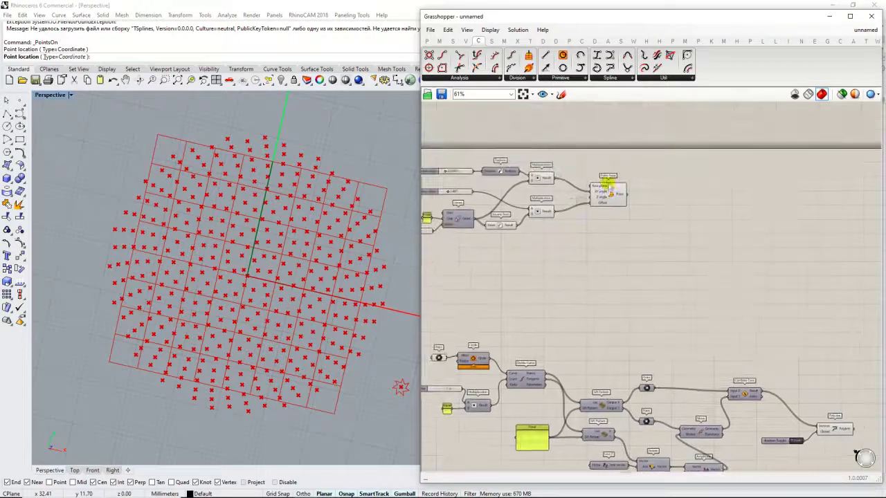
{"action": "left_click_drag", "start_coordinate": [611, 189], "coordinate": [647, 194]}
{"action": "scroll", "coordinate": [796, 309], "scroll_direction": "up", "scroll_amount": 2}
Step: Search the component library for a transform that orients geometry, including the Transform category's Affine components
{"action": "right_click_drag", "start_coordinate": [796, 309], "coordinate": [683, 261]}
{"action": "double_click", "coordinate": [683, 262]}
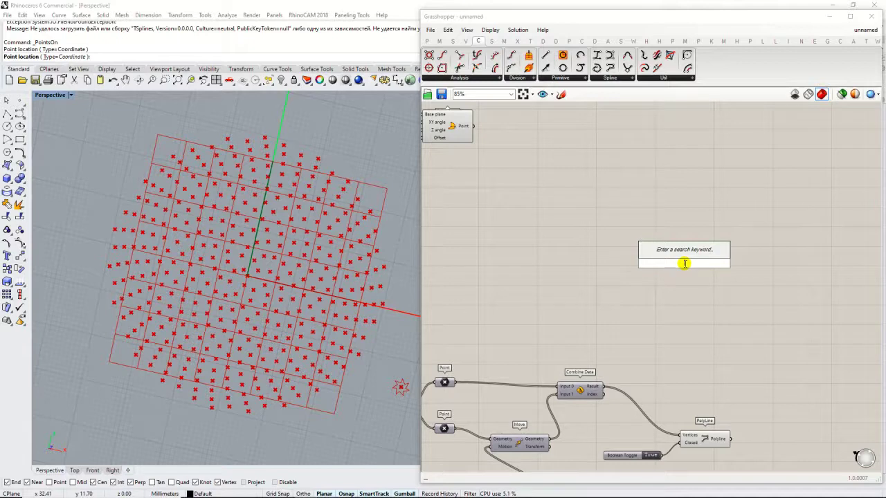
{"action": "type", "text": "rota"}
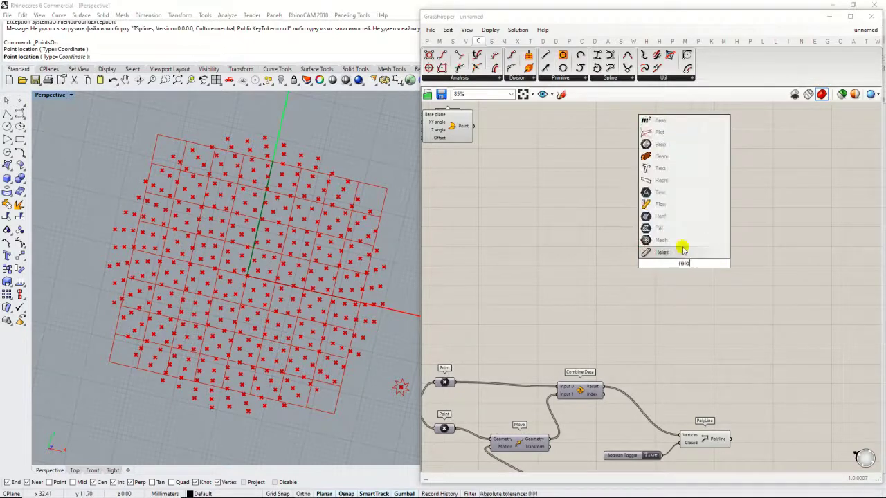
{"action": "left_click", "coordinate": [600, 270]}
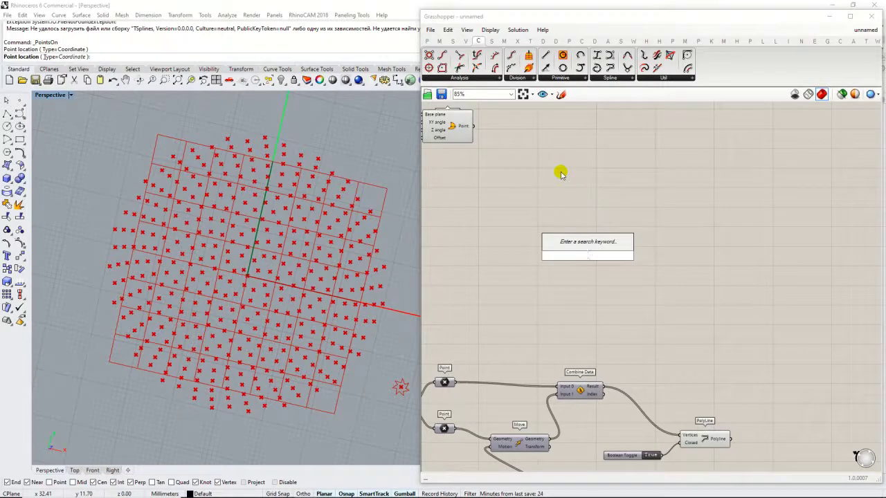
{"action": "left_click", "coordinate": [455, 40]}
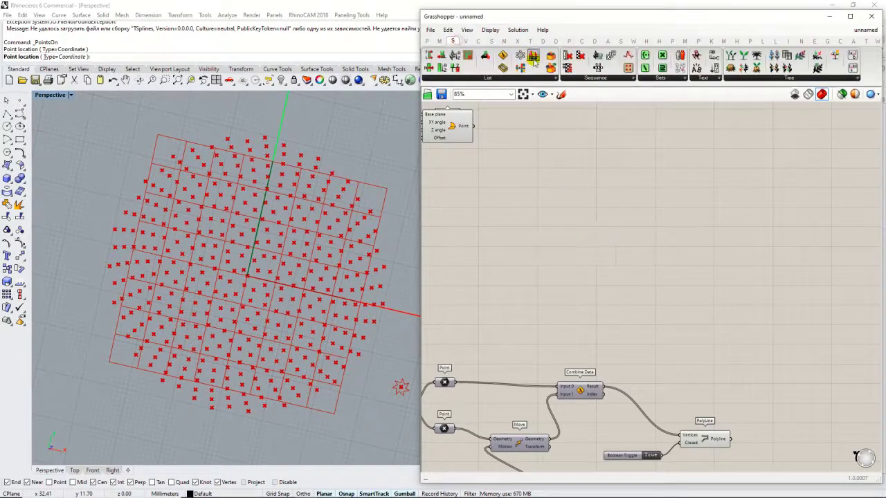
{"action": "left_click", "coordinate": [466, 41]}
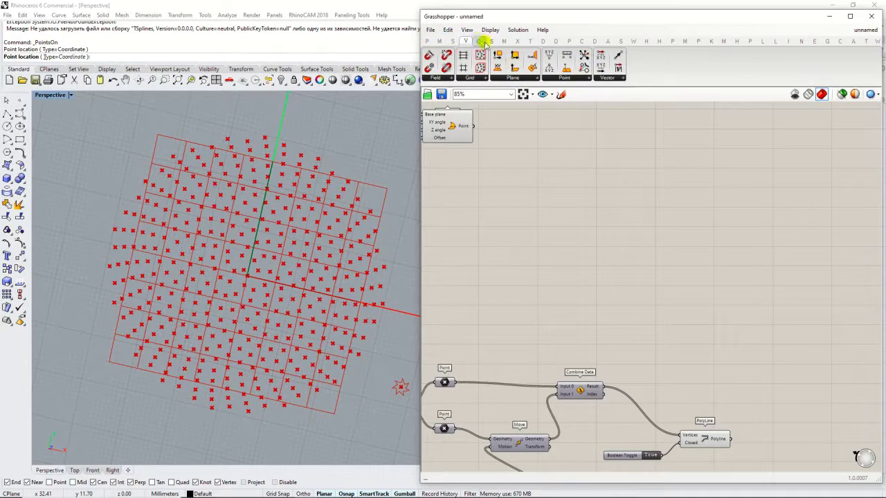
{"action": "left_click", "coordinate": [504, 41]}
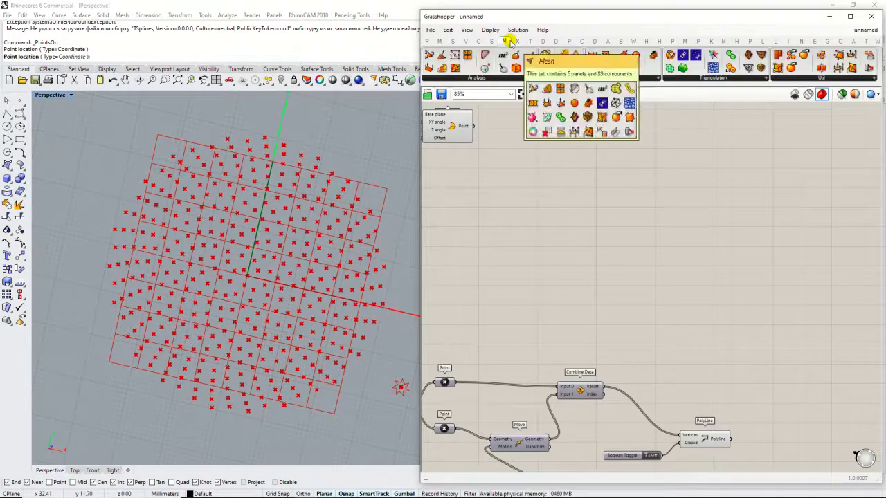
{"action": "left_click", "coordinate": [529, 40]}
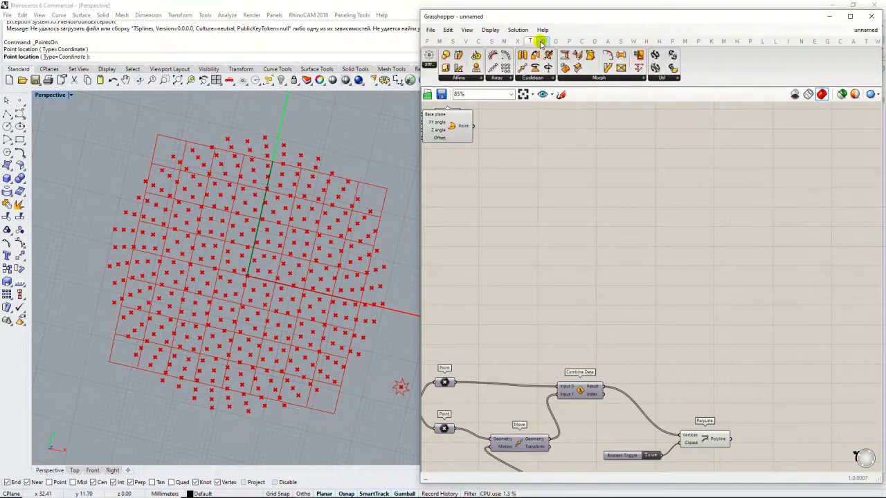
{"action": "left_click", "coordinate": [467, 78]}
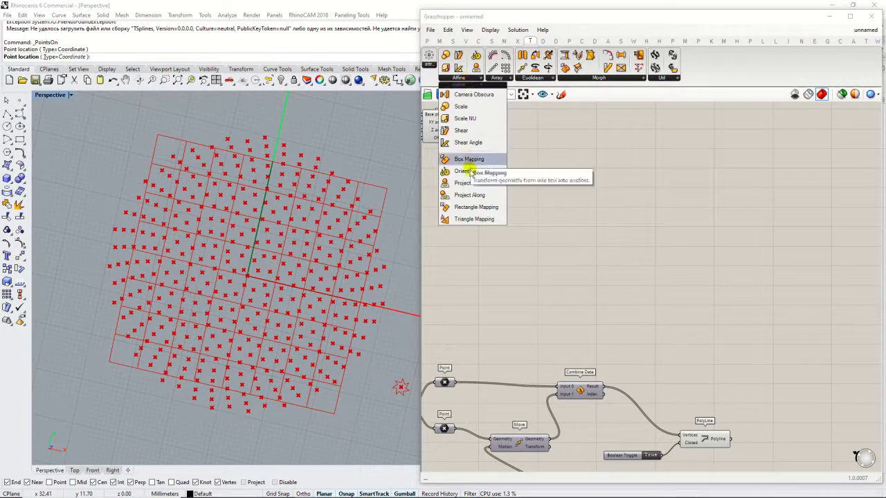
Step: Add an Orient component in the empty area between Point Polar and the star components
{"action": "double_click", "coordinate": [625, 174]}
{"action": "type", "text": "ori"}
{"action": "left_click", "coordinate": [607, 166]}
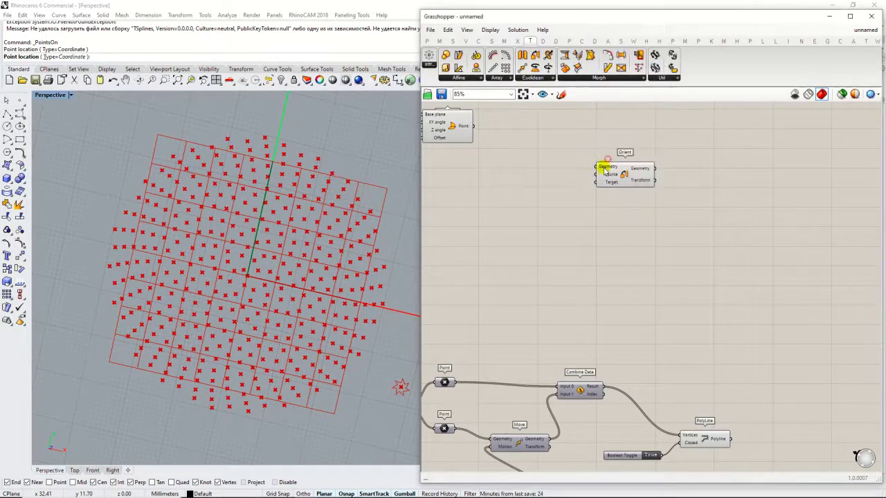
{"action": "left_click_drag", "start_coordinate": [602, 182], "coordinate": [621, 197]}
Step: Shift PolyLine slightly upward and wire its Polyline output to Orient's Geometry input
{"action": "right_click_drag", "start_coordinate": [724, 375], "coordinate": [751, 343]}
{"action": "left_click_drag", "start_coordinate": [735, 409], "coordinate": [739, 385]}
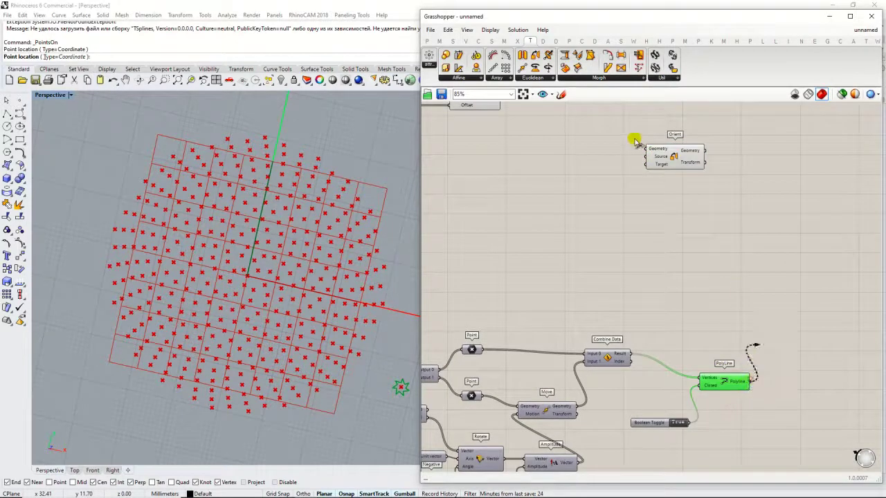
{"action": "left_click_drag", "start_coordinate": [636, 141], "coordinate": [647, 147]}
{"action": "scroll", "coordinate": [738, 263], "scroll_direction": "down", "scroll_amount": 3}
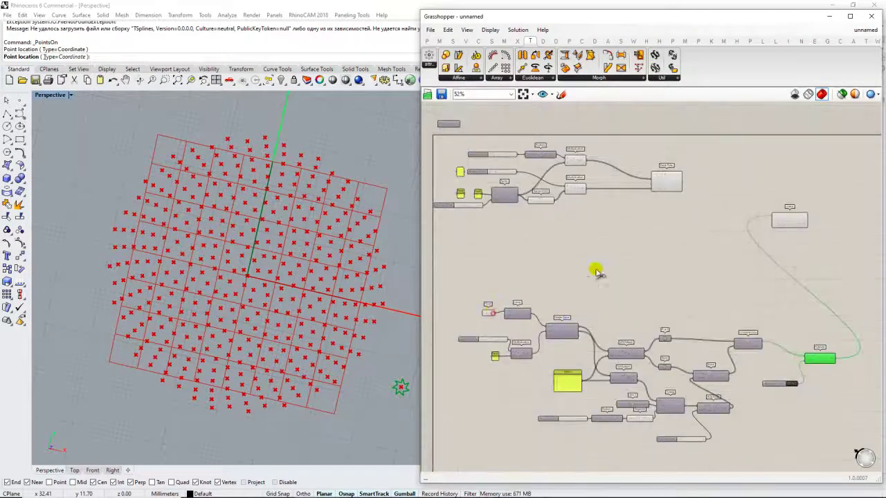
Step: Wire the star's centre Point parameter into Orient's Source input and remove the stray relay from the Target wire
{"action": "scroll", "coordinate": [781, 217], "scroll_direction": "up", "scroll_amount": 3}
{"action": "scroll", "coordinate": [720, 230], "scroll_direction": "down", "scroll_amount": 3}
{"action": "right_click_drag", "start_coordinate": [635, 259], "coordinate": [724, 267]}
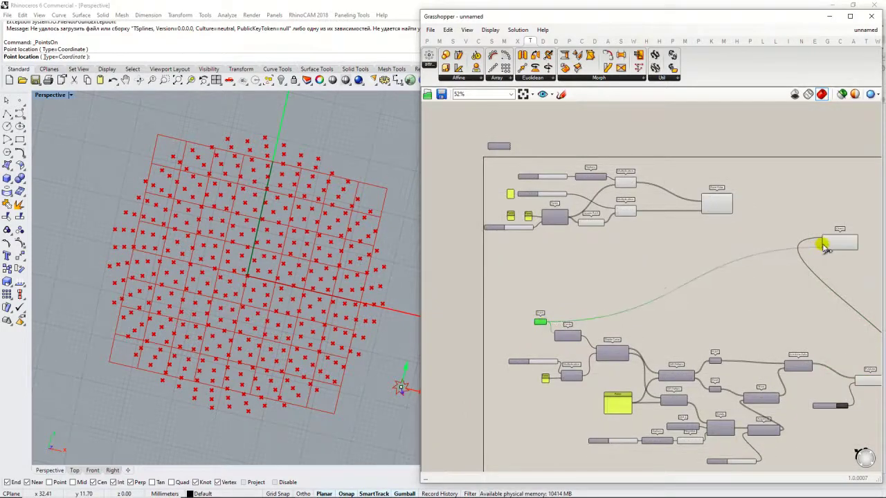
{"action": "scroll", "coordinate": [824, 249], "scroll_direction": "up", "scroll_amount": 4}
{"action": "double_click", "coordinate": [778, 277]}
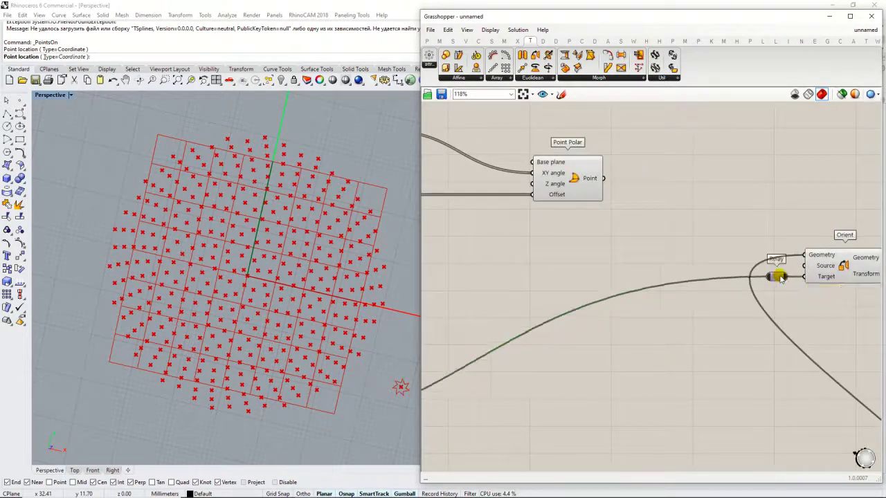
{"action": "left_click_drag", "start_coordinate": [774, 279], "coordinate": [736, 277]}
{"action": "key", "text": "Delete"}
{"action": "scroll", "coordinate": [719, 246], "scroll_direction": "down", "scroll_amount": 3}
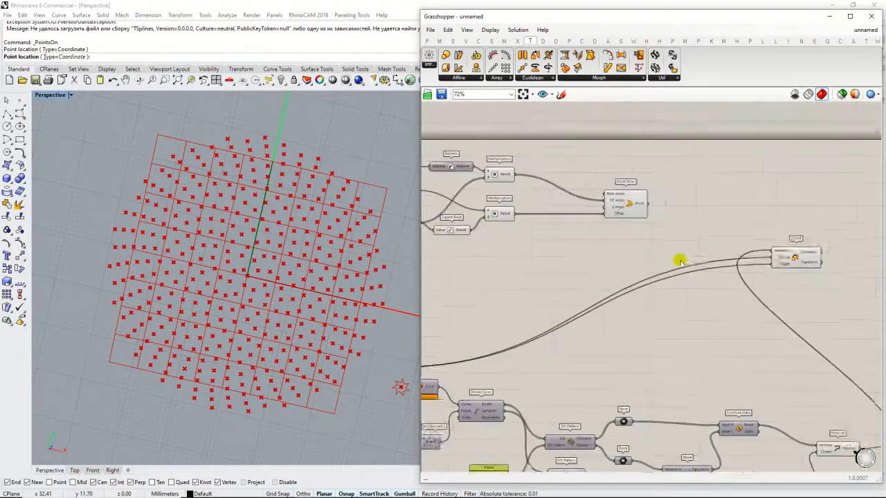
Step: Wire Point Polar's Point output into Orient's Target input
{"action": "right_click_drag", "start_coordinate": [685, 261], "coordinate": [775, 257]}
{"action": "left_click_drag", "start_coordinate": [815, 260], "coordinate": [819, 258]}
{"action": "right_click_drag", "start_coordinate": [832, 267], "coordinate": [592, 221]}
{"action": "left_click_drag", "start_coordinate": [607, 199], "coordinate": [731, 218]}
{"action": "key", "text": "ctrl+q"}
{"action": "left_click", "coordinate": [741, 281]}
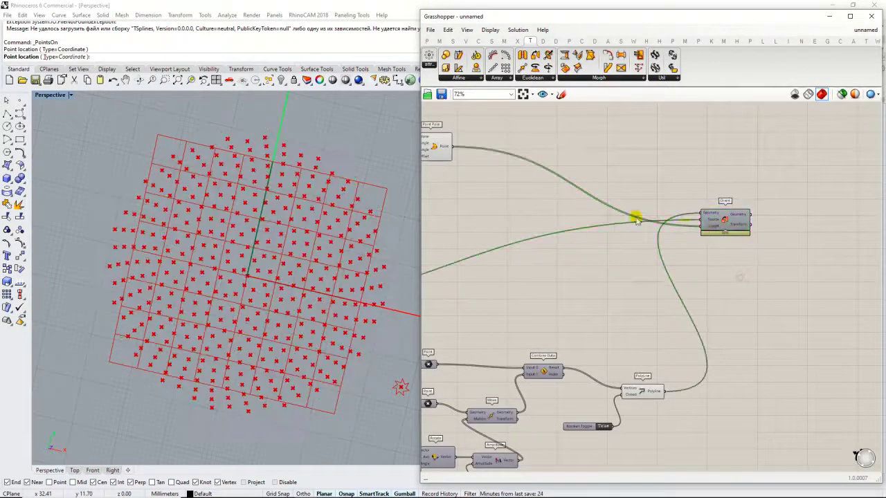
Step: Hide the preview of Point Polar and turn on the preview of Orient
{"action": "right_click_drag", "start_coordinate": [638, 216], "coordinate": [703, 228]}
{"action": "left_click", "coordinate": [502, 162]}
{"action": "key", "text": "ctrl+q"}
{"action": "left_click", "coordinate": [788, 234]}
{"action": "key", "text": "ctrl+q"}
{"action": "left_click", "coordinate": [797, 296]}
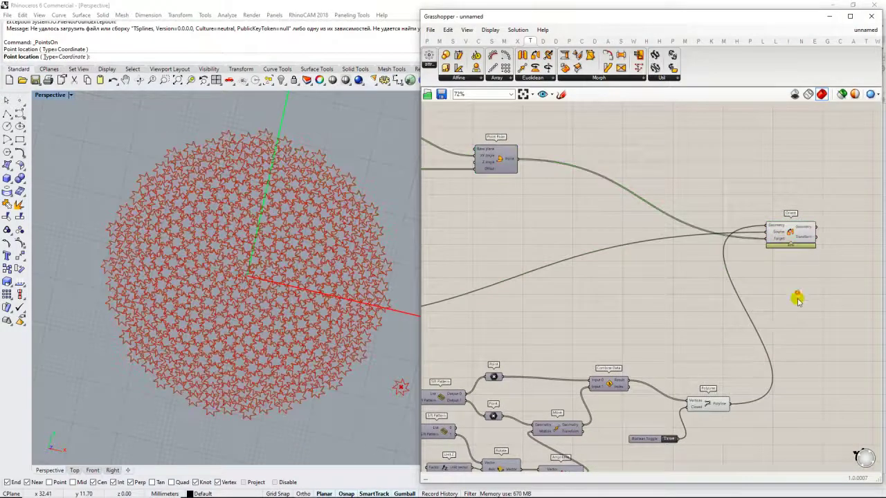
Step: Move the Orient component slightly up and closer to Point Polar
{"action": "right_click_drag", "start_coordinate": [765, 292], "coordinate": [746, 280]}
{"action": "scroll", "coordinate": [245, 279], "scroll_direction": "up", "scroll_amount": 2}
{"action": "right_click_drag", "start_coordinate": [652, 257], "coordinate": [666, 237]}
{"action": "scroll", "coordinate": [706, 227], "scroll_direction": "down", "scroll_amount": 2}
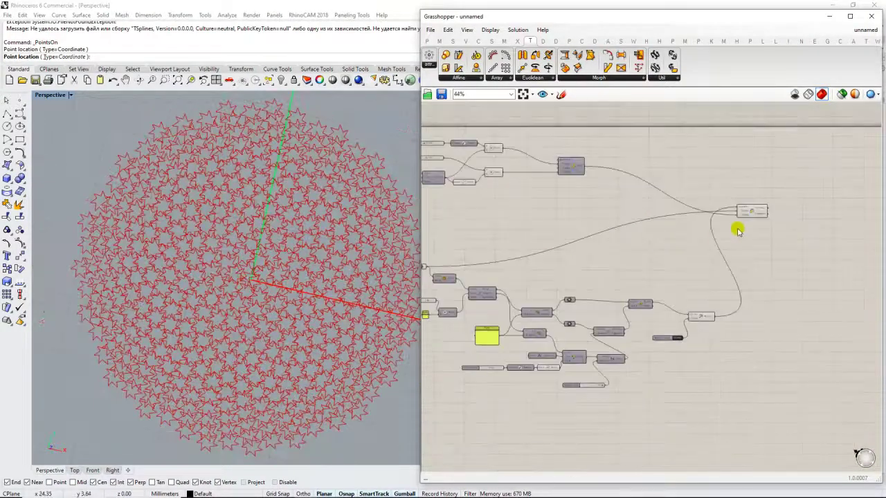
{"action": "scroll", "coordinate": [739, 231], "scroll_direction": "up", "scroll_amount": 2}
{"action": "right_click_drag", "start_coordinate": [739, 233], "coordinate": [629, 237]}
{"action": "left_click_drag", "start_coordinate": [657, 205], "coordinate": [594, 187]}
{"action": "left_click", "coordinate": [634, 151]}
Step: Examine the spiral component chain and how its points and the star feed into Orient
{"action": "right_click_drag", "start_coordinate": [575, 138], "coordinate": [783, 200]}
{"action": "right_click_drag", "start_coordinate": [632, 222], "coordinate": [819, 201]}
{"action": "right_click_drag", "start_coordinate": [575, 233], "coordinate": [443, 201]}
{"action": "right_click_drag", "start_coordinate": [589, 203], "coordinate": [873, 255]}
{"action": "right_click_drag", "start_coordinate": [706, 240], "coordinate": [547, 236]}
{"action": "right_click_drag", "start_coordinate": [656, 242], "coordinate": [613, 252]}
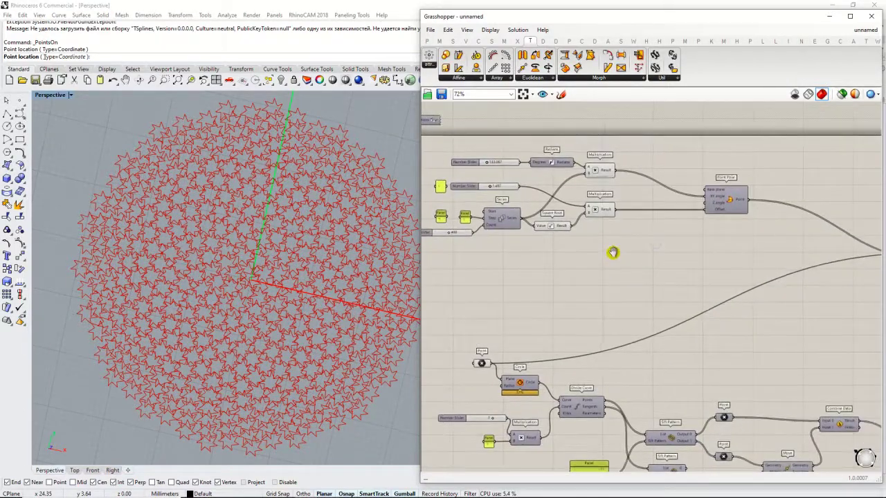
{"action": "right_click_drag", "start_coordinate": [736, 253], "coordinate": [509, 247]}
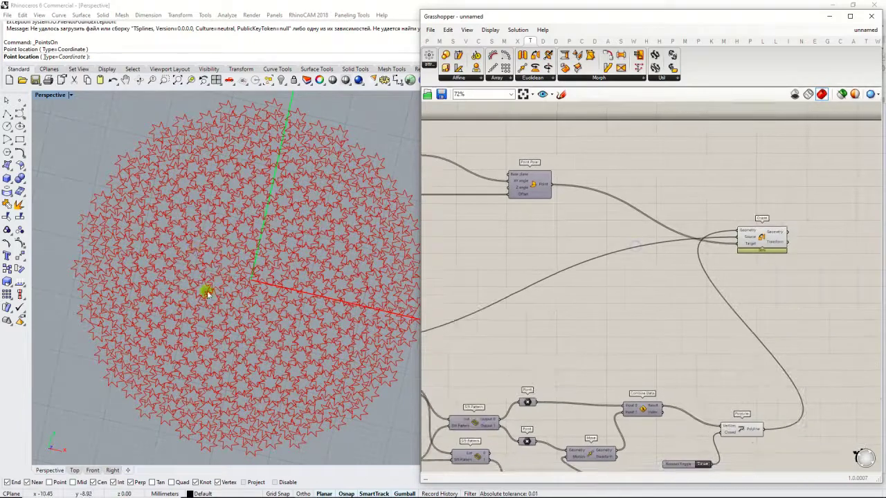
Step: Add a Construct Point component in the empty area above Orient
{"action": "scroll", "coordinate": [673, 217], "scroll_direction": "up", "scroll_amount": 3}
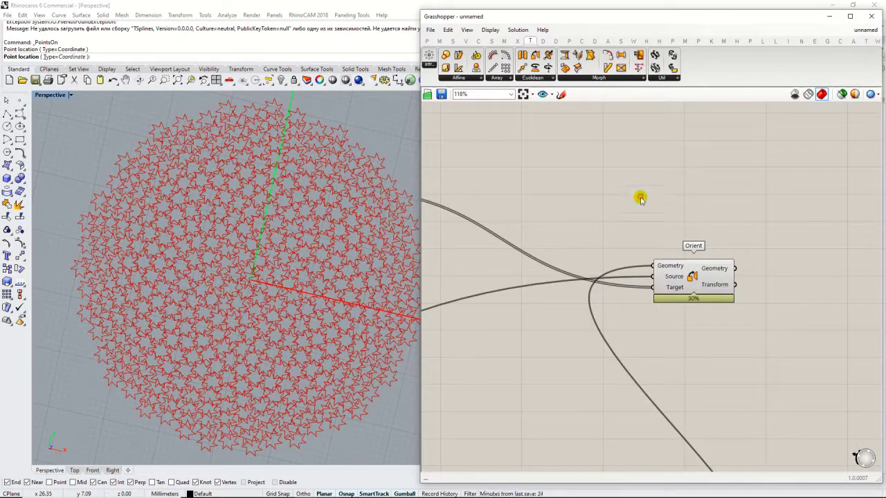
{"action": "double_click", "coordinate": [640, 199]}
{"action": "type", "text": "cob"}
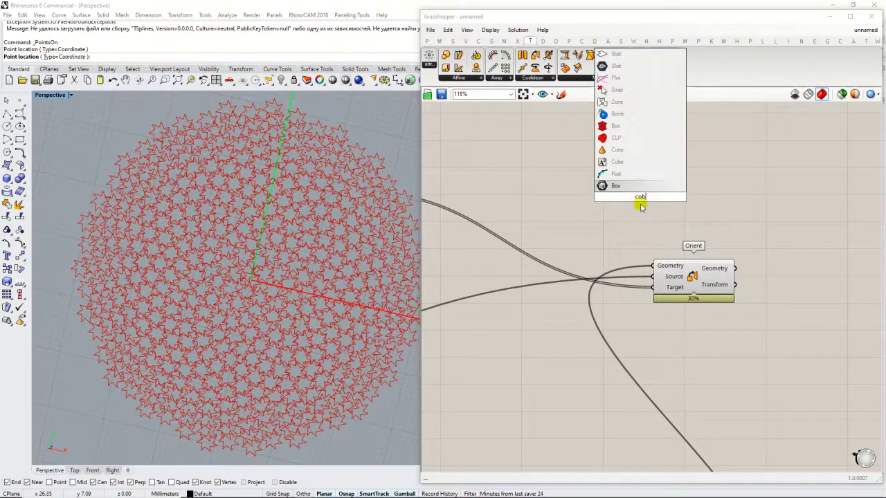
{"action": "left_click", "coordinate": [637, 210]}
{"action": "double_click", "coordinate": [638, 209]}
{"action": "type", "text": "cc"}
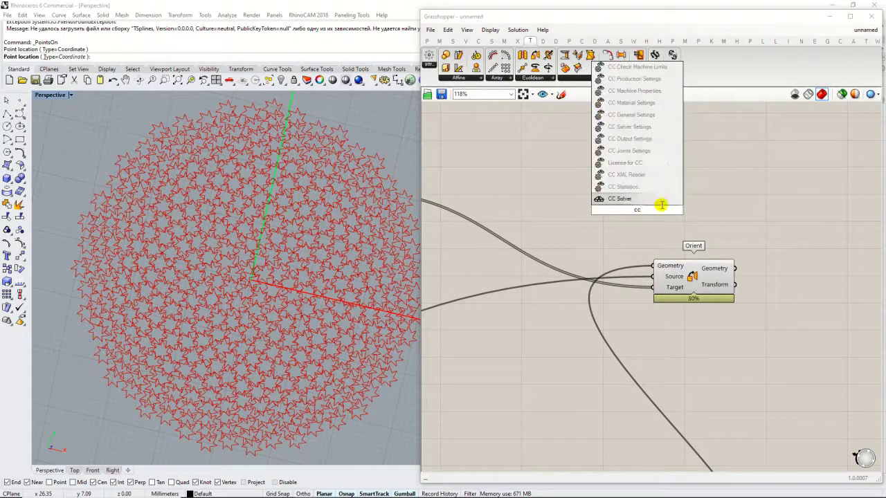
{"action": "key", "text": "BackSpace"}
{"action": "type", "text": "onstru"}
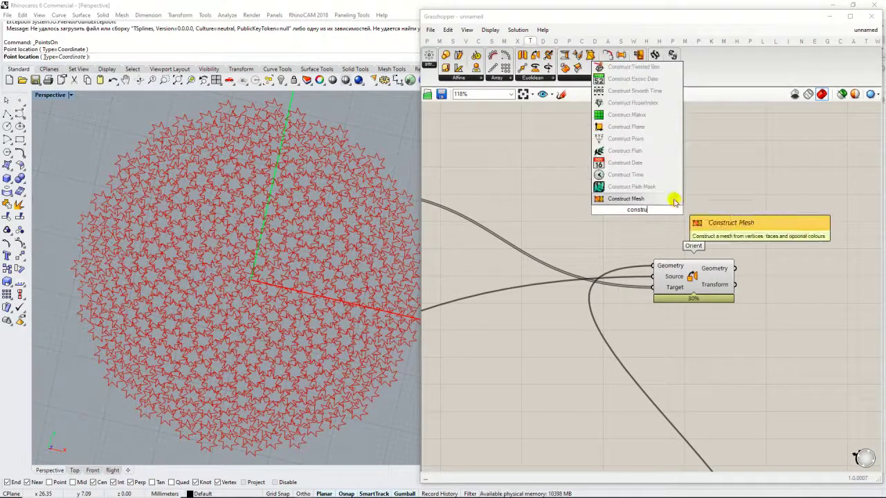
{"action": "left_click", "coordinate": [619, 138]}
{"action": "left_click_drag", "start_coordinate": [647, 209], "coordinate": [693, 190]}
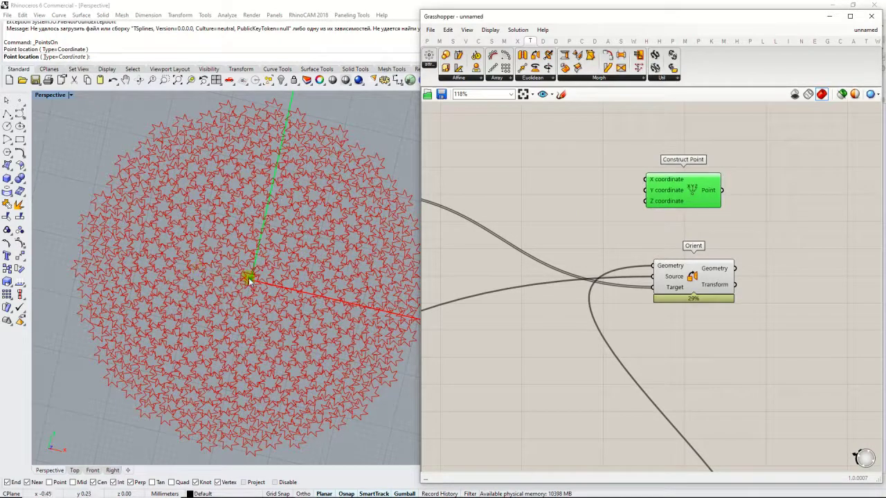
Step: Move Construct Point to directly above the Point Polar component
{"action": "right_click_drag", "start_coordinate": [613, 258], "coordinate": [545, 240]}
{"action": "left_click_drag", "start_coordinate": [619, 175], "coordinate": [628, 178]}
{"action": "right_click_drag", "start_coordinate": [628, 177], "coordinate": [807, 206]}
{"action": "scroll", "coordinate": [808, 204], "scroll_direction": "down", "scroll_amount": 3}
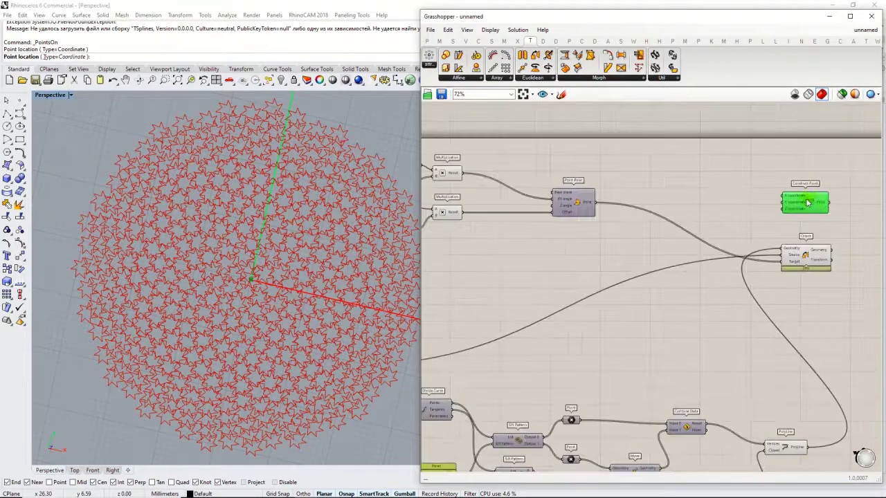
{"action": "left_click_drag", "start_coordinate": [807, 202], "coordinate": [594, 148]}
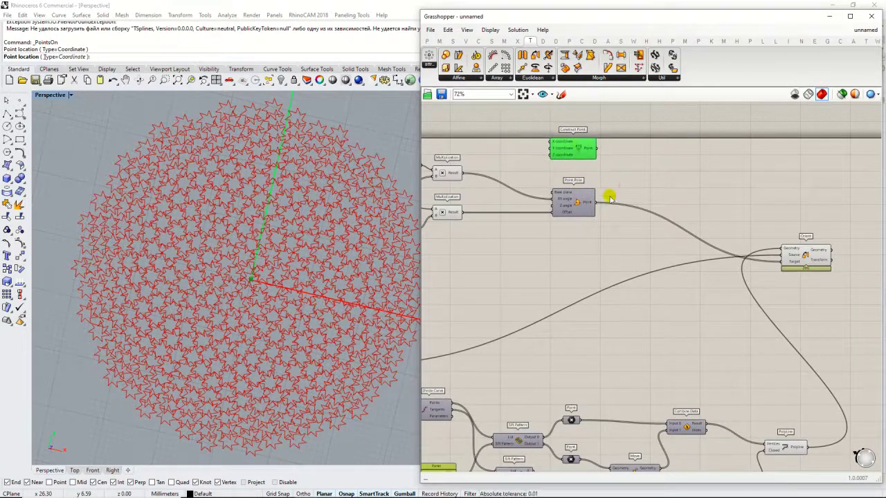
Step: Add a Distance component and wire Construct Point into Point A and Point Polar's Point output into Point B
{"action": "scroll", "coordinate": [610, 199], "scroll_direction": "up", "scroll_amount": 4}
{"action": "right_click_drag", "start_coordinate": [605, 196], "coordinate": [537, 259]}
{"action": "left_click", "coordinate": [497, 263]}
{"action": "left_click", "coordinate": [572, 228]}
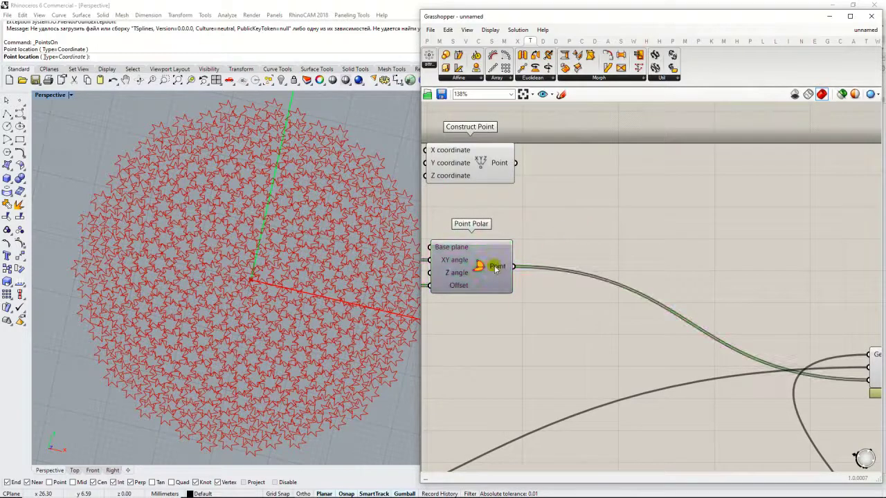
{"action": "double_click", "coordinate": [625, 233]}
{"action": "type", "text": "dis"}
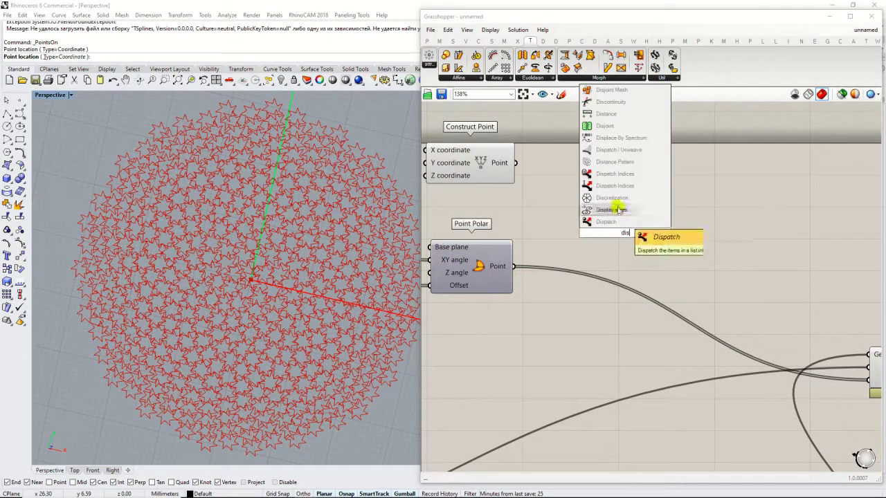
{"action": "left_click", "coordinate": [606, 113]}
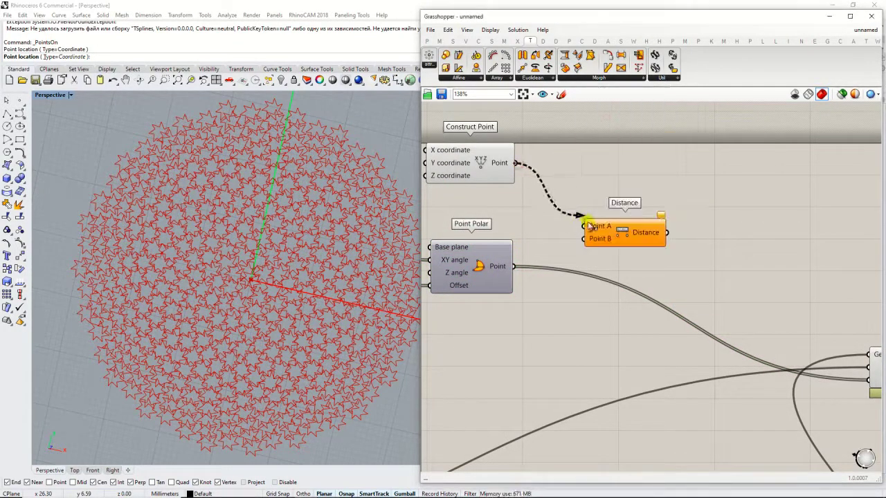
{"action": "left_click_drag", "start_coordinate": [500, 278], "coordinate": [623, 212]}
Step: Add a Remap Numbers component beyond Distance and wire the Distance output into its Value input
{"action": "right_click_drag", "start_coordinate": [773, 234], "coordinate": [547, 208]}
{"action": "double_click", "coordinate": [644, 208]}
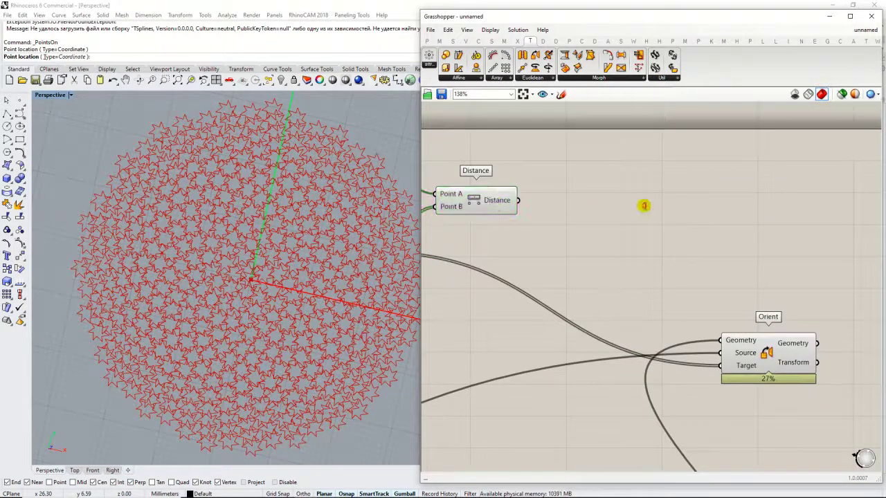
{"action": "type", "text": "rem"}
{"action": "left_click", "coordinate": [608, 196]}
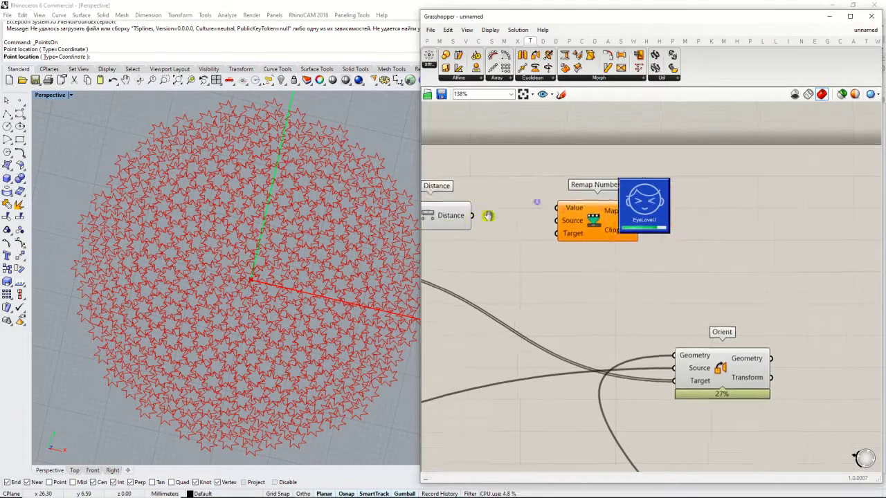
{"action": "left_click_drag", "start_coordinate": [468, 216], "coordinate": [610, 221]}
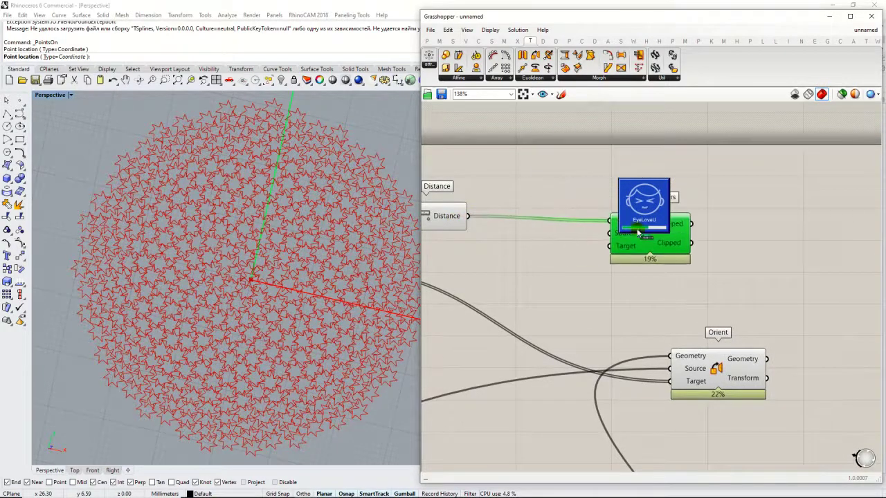
{"action": "double_click", "coordinate": [538, 236]}
{"action": "type", "text": "construct d"}
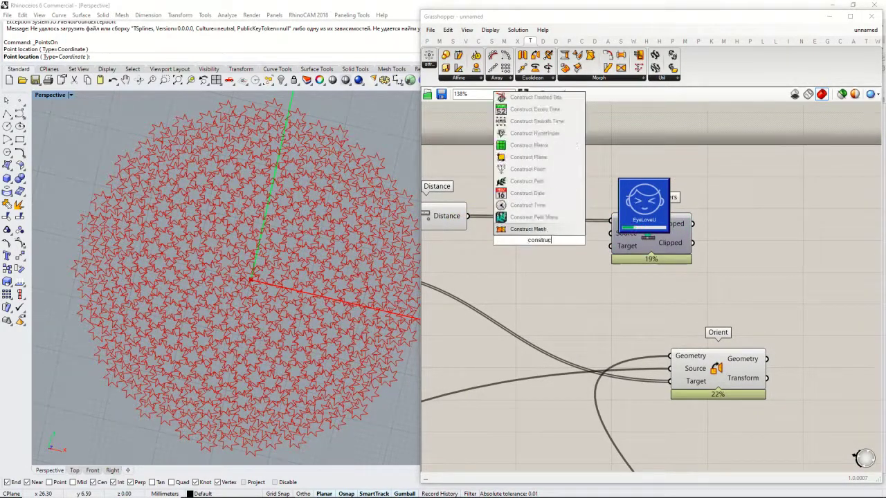
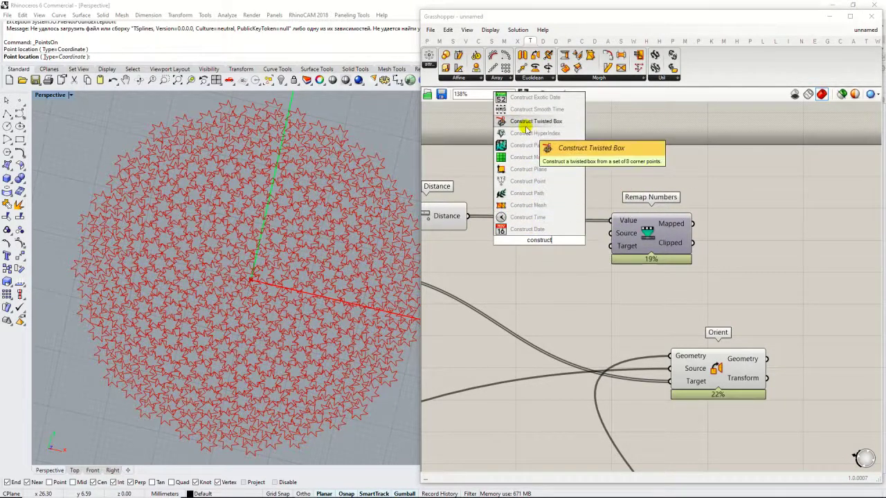
{"action": "type", "text": "dom"}
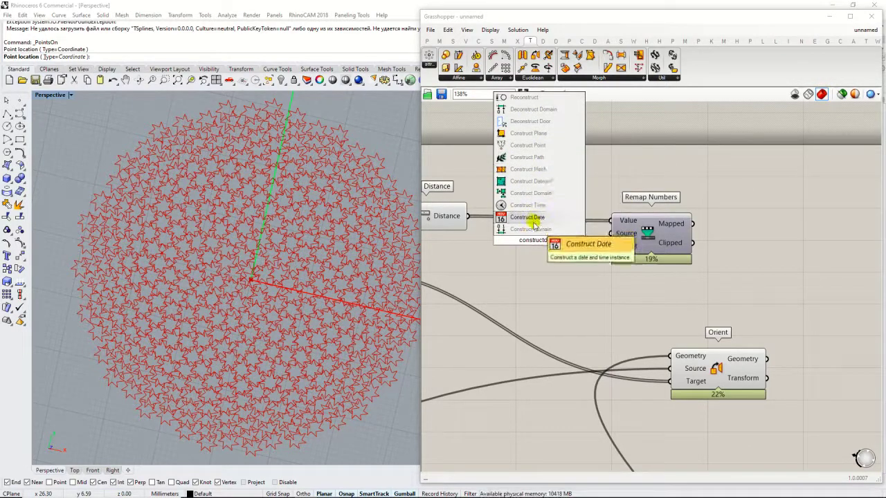
{"action": "left_click", "coordinate": [533, 217]}
{"action": "key", "text": "Delete"}
Step: Add a Construct Domain component and place it below the wire between Distance and Remap Numbers
{"action": "double_click", "coordinate": [536, 260]}
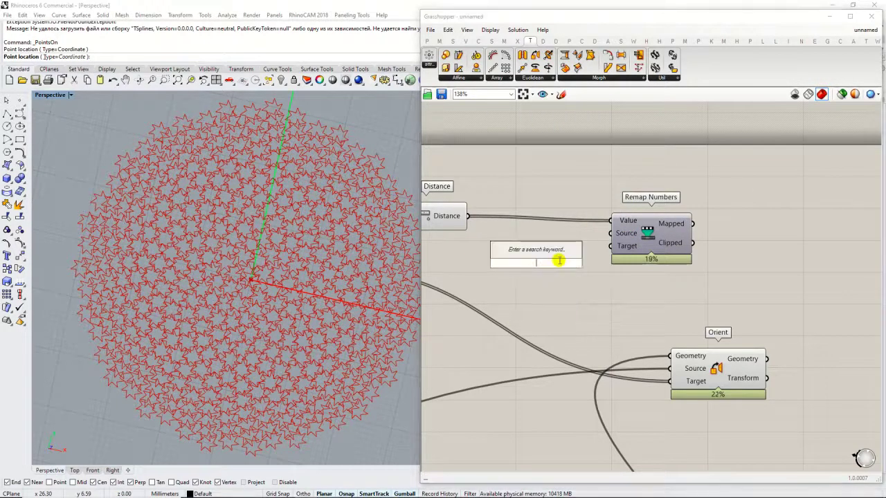
{"action": "type", "text": "construct"}
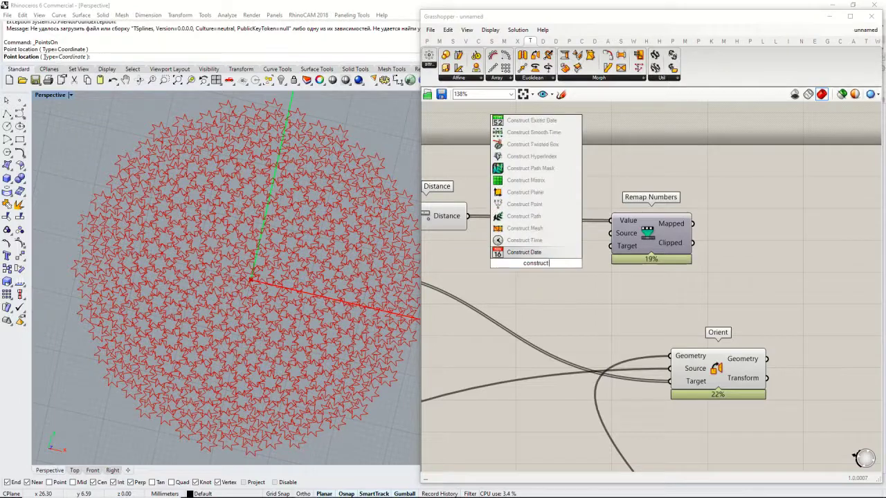
{"action": "type", "text": " doma"}
{"action": "key", "text": "Return"}
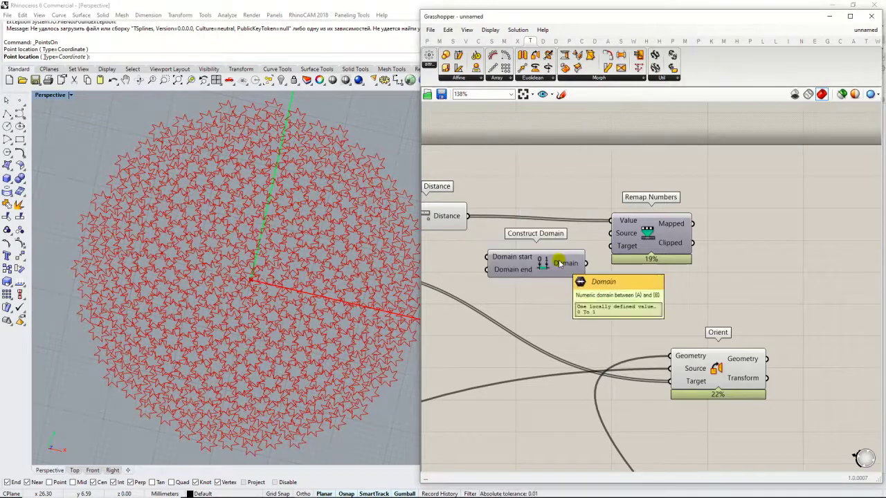
{"action": "scroll", "coordinate": [535, 322], "scroll_direction": "up", "scroll_amount": 1}
{"action": "right_click_drag", "start_coordinate": [546, 256], "coordinate": [722, 302]}
{"action": "scroll", "coordinate": [722, 301], "scroll_direction": "down", "scroll_amount": 1}
{"action": "left_click_drag", "start_coordinate": [722, 303], "coordinate": [722, 354]}
{"action": "right_click_drag", "start_coordinate": [722, 353], "coordinate": [627, 311]}
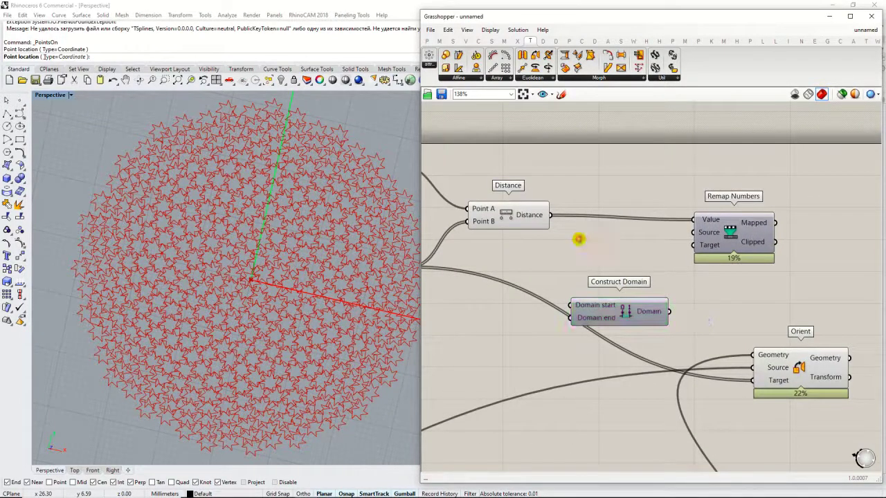
Step: Add a Bounds component, wiring the Distance output into Numbers and its Domain output into Remap Numbers' Source
{"action": "double_click", "coordinate": [578, 238]}
{"action": "type", "text": "bounds"}
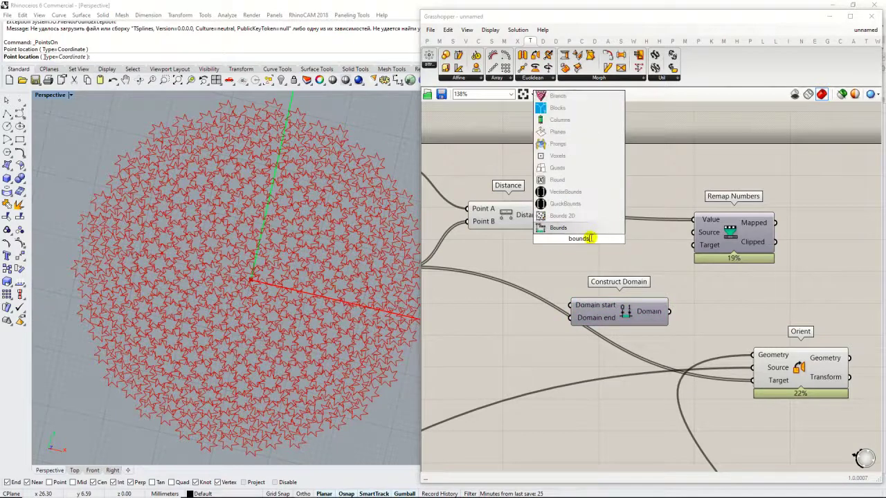
{"action": "key", "text": "Return"}
{"action": "left_click_drag", "start_coordinate": [573, 241], "coordinate": [602, 247]}
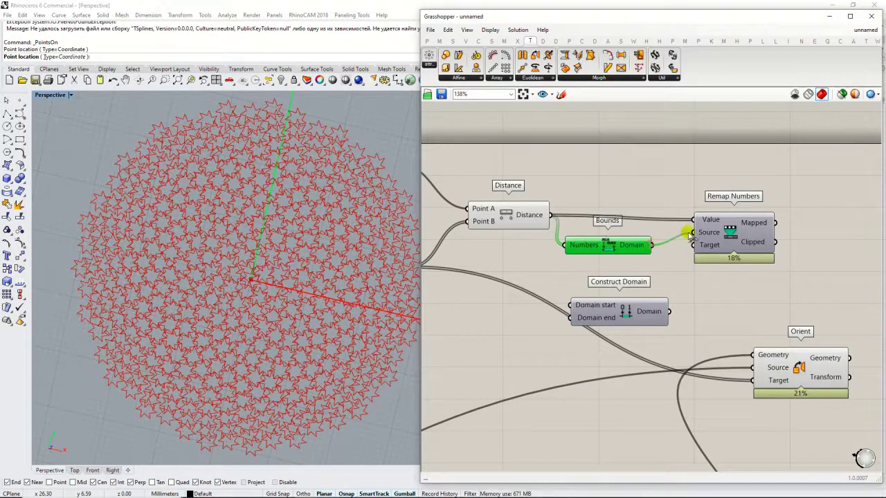
{"action": "left_click_drag", "start_coordinate": [689, 235], "coordinate": [691, 234]}
Step: Move Bounds and Construct Domain closer to Remap Numbers, leaving no relay on the Point Polar wire
{"action": "left_click_drag", "start_coordinate": [609, 248], "coordinate": [636, 246]}
{"action": "left_click_drag", "start_coordinate": [621, 312], "coordinate": [639, 296]}
{"action": "double_click", "coordinate": [505, 281]}
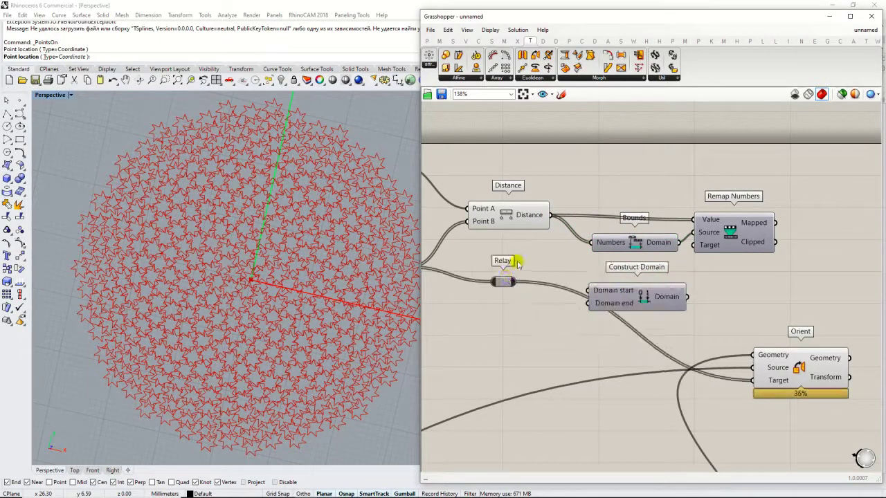
{"action": "key", "text": "Delete"}
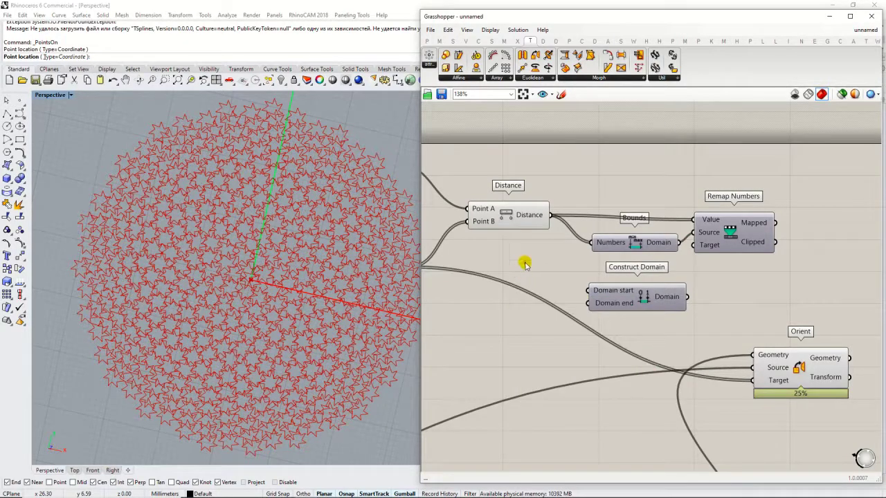
Step: Add a number slider set to 0.10 beside Construct Domain and shift Construct Domain slightly away from it
{"action": "double_click", "coordinate": [526, 262]}
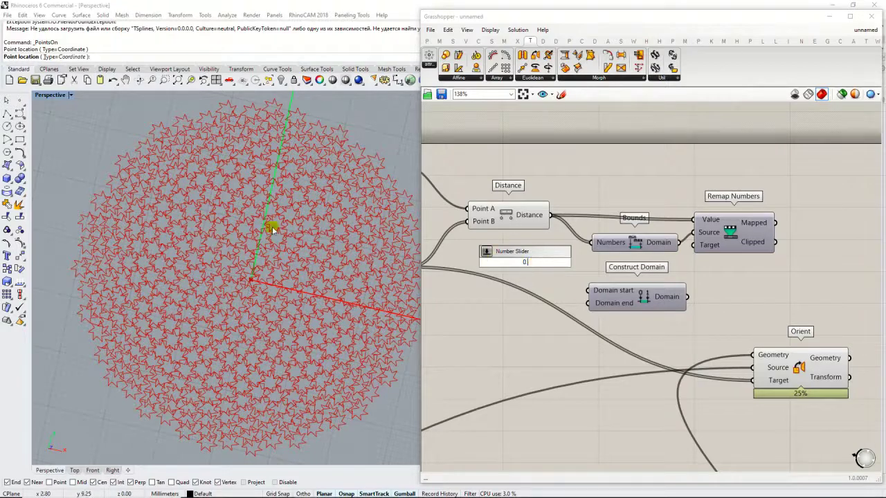
{"action": "type", "text": "0.1"}
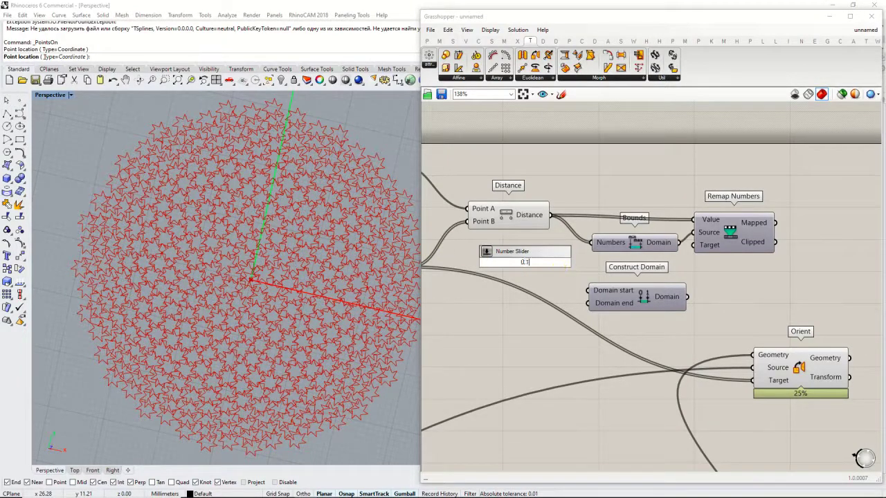
{"action": "type", "text": "0"}
{"action": "key", "text": "Return"}
{"action": "left_click_drag", "start_coordinate": [558, 268], "coordinate": [539, 283]}
{"action": "left_click_drag", "start_coordinate": [667, 297], "coordinate": [688, 290]}
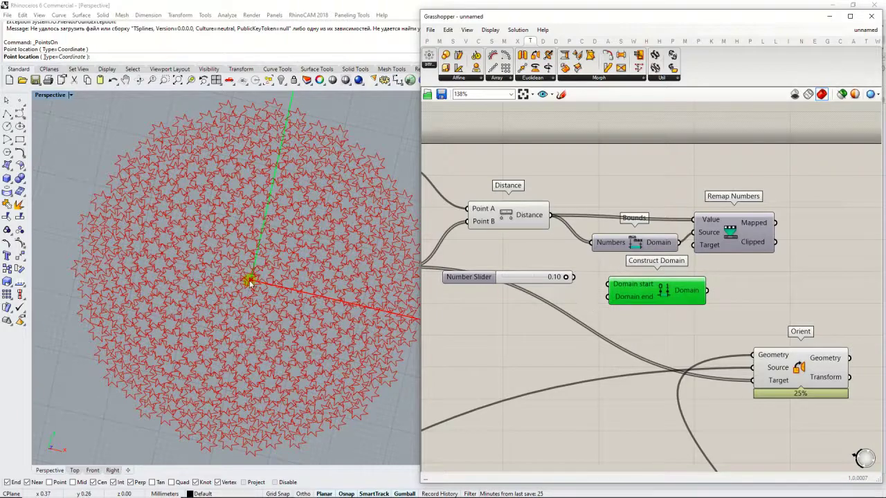
Step: Add a number slider set to 1 and wire the 0.10 slider into Domain start and the new one into Domain end
{"action": "scroll", "coordinate": [249, 280], "scroll_direction": "up", "scroll_amount": 3}
{"action": "scroll", "coordinate": [251, 279], "scroll_direction": "down", "scroll_amount": 4}
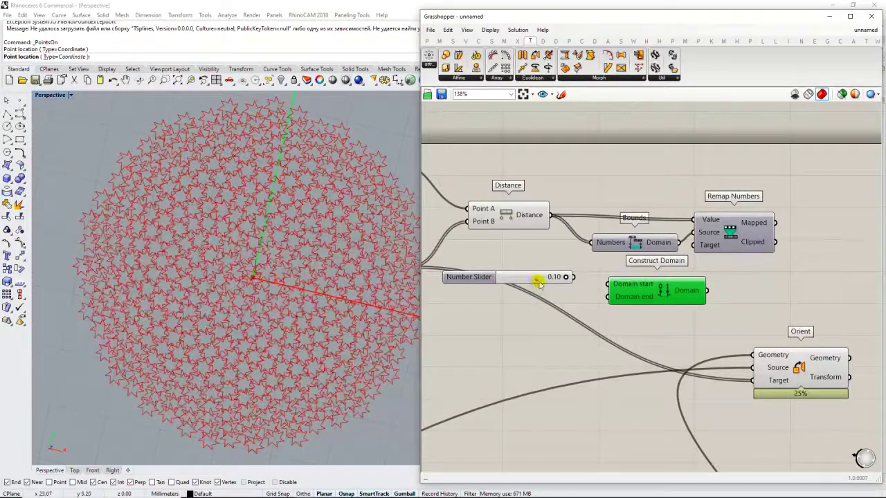
{"action": "left_click_drag", "start_coordinate": [538, 283], "coordinate": [546, 286]}
{"action": "double_click", "coordinate": [574, 296]}
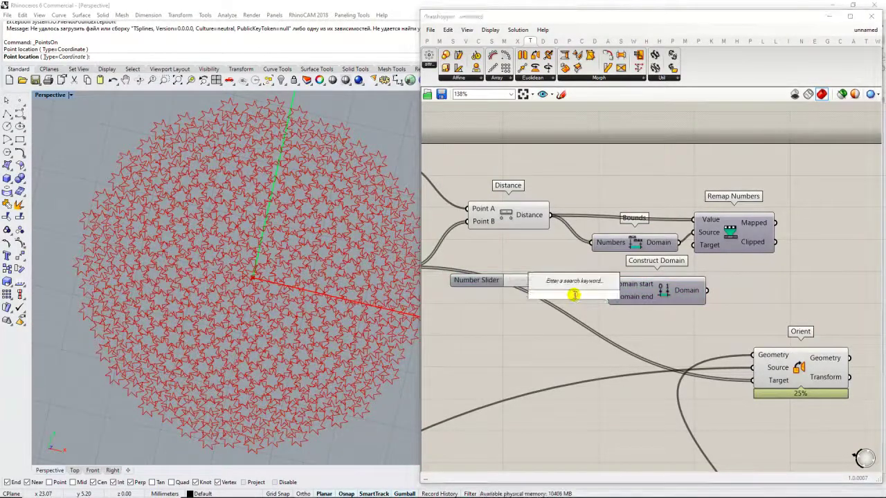
{"action": "type", "text": "1"}
{"action": "key", "text": "Return"}
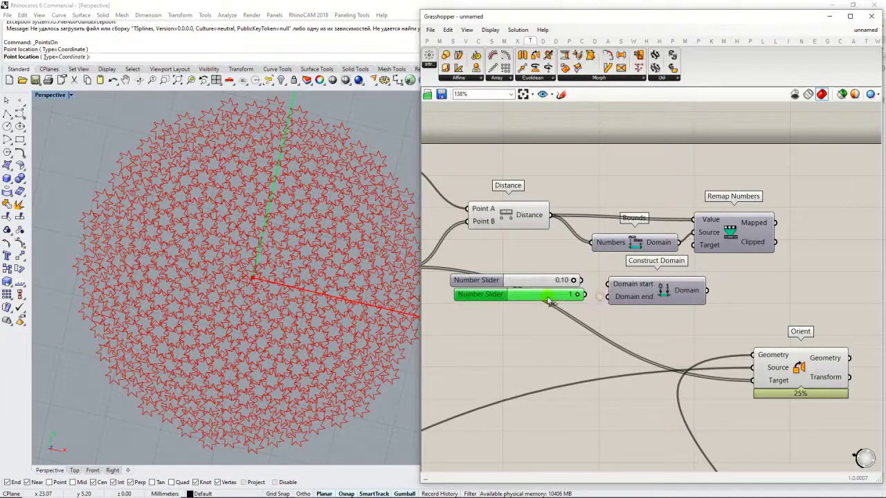
{"action": "left_click_drag", "start_coordinate": [631, 292], "coordinate": [665, 289]}
{"action": "scroll", "coordinate": [594, 272], "scroll_direction": "up", "scroll_amount": 3}
{"action": "left_click", "coordinate": [527, 309]}
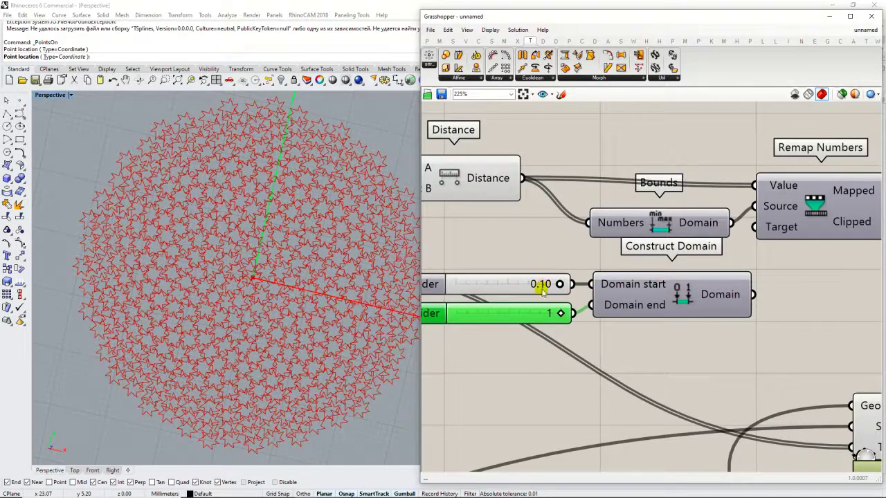
Step: Wire Construct Domain's output into Remap Numbers' Target and space these components out in a tidy row
{"action": "mouse_move", "coordinate": [758, 311]}
{"action": "left_mouse_down"}
{"action": "mouse_move", "coordinate": [757, 242]}
{"action": "mouse_move", "coordinate": [728, 251]}
{"action": "mouse_move", "coordinate": [762, 309]}
{"action": "left_mouse_up"}
{"action": "scroll", "coordinate": [772, 232], "scroll_direction": "down", "scroll_amount": 5}
{"action": "right_click_drag", "start_coordinate": [818, 244], "coordinate": [709, 227]}
{"action": "left_click_drag", "start_coordinate": [712, 215], "coordinate": [757, 221]}
{"action": "left_click_drag", "start_coordinate": [705, 254], "coordinate": [545, 230]}
{"action": "left_click_drag", "start_coordinate": [620, 247], "coordinate": [641, 238]}
{"action": "left_click", "coordinate": [732, 236]}
{"action": "right_click_drag", "start_coordinate": [733, 237], "coordinate": [623, 238]}
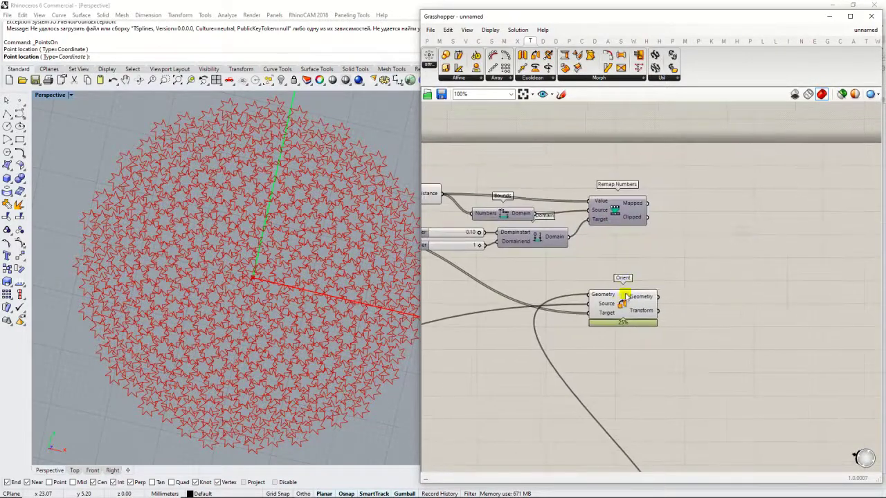
Step: Shift Orient slightly to the right and add a Scale component beyond Remap Numbers and Orient
{"action": "left_click_drag", "start_coordinate": [627, 296], "coordinate": [650, 296]}
{"action": "scroll", "coordinate": [675, 238], "scroll_direction": "up", "scroll_amount": 1}
{"action": "right_click_drag", "start_coordinate": [675, 238], "coordinate": [607, 236]}
{"action": "left_click", "coordinate": [660, 239]}
{"action": "double_click", "coordinate": [660, 238]}
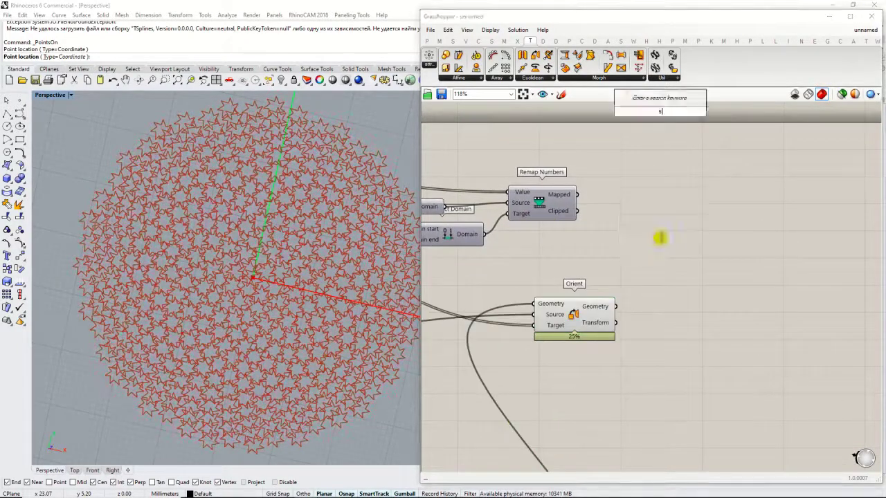
{"action": "type", "text": "sca"}
{"action": "left_click", "coordinate": [653, 229]}
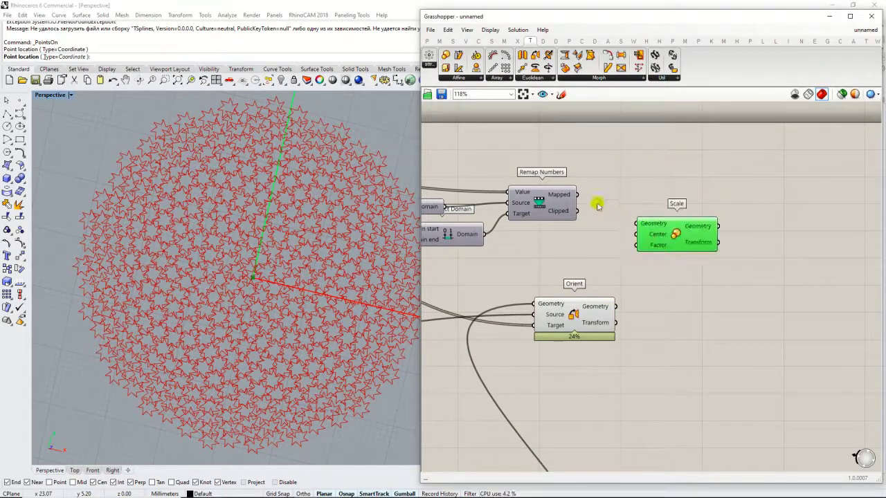
Step: Wire Orient's Geometry into Scale's Geometry, Point Polar's Point into Center, and Remap Numbers' Mapped output into Factor
{"action": "scroll", "coordinate": [605, 248], "scroll_direction": "down", "scroll_amount": 2}
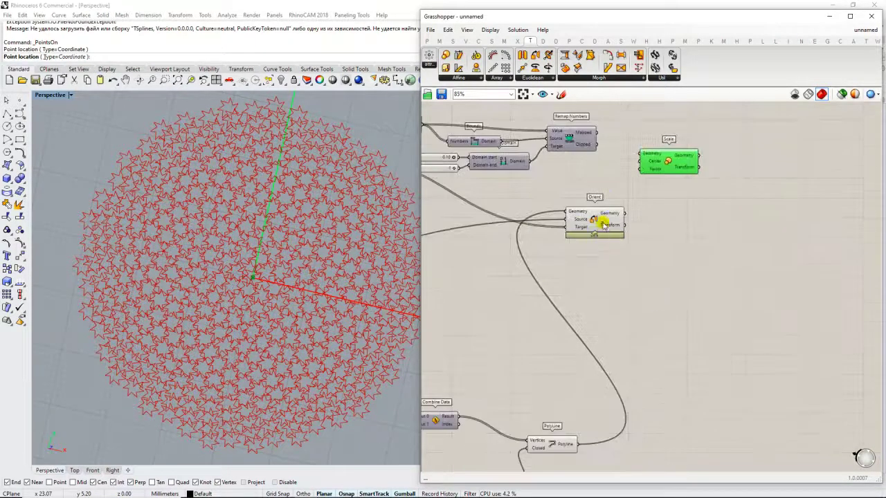
{"action": "left_click", "coordinate": [594, 233]}
{"action": "left_click_drag", "start_coordinate": [640, 155], "coordinate": [641, 155]}
{"action": "right_click_drag", "start_coordinate": [581, 181], "coordinate": [807, 203]}
{"action": "left_click_drag", "start_coordinate": [537, 184], "coordinate": [523, 222]}
{"action": "left_click_drag", "start_coordinate": [881, 217], "coordinate": [821, 184]}
{"action": "left_click_drag", "start_coordinate": [839, 184], "coordinate": [878, 204]}
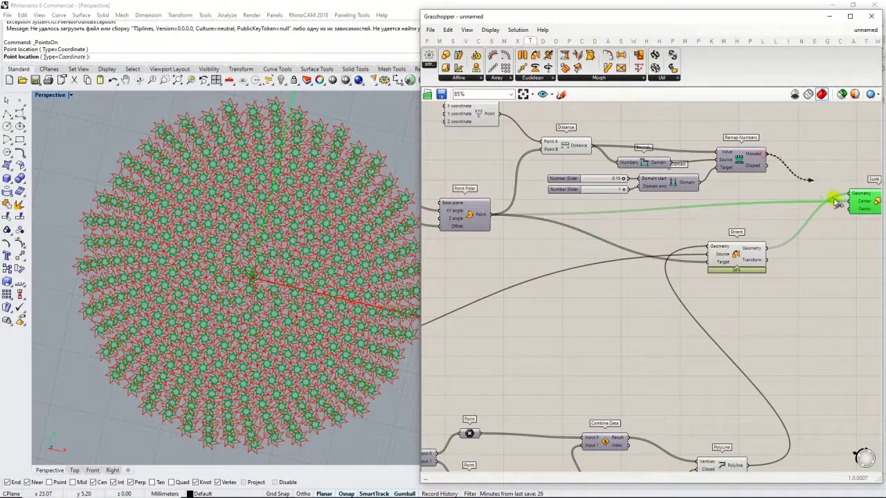
{"action": "right_click_drag", "start_coordinate": [848, 248], "coordinate": [757, 237]}
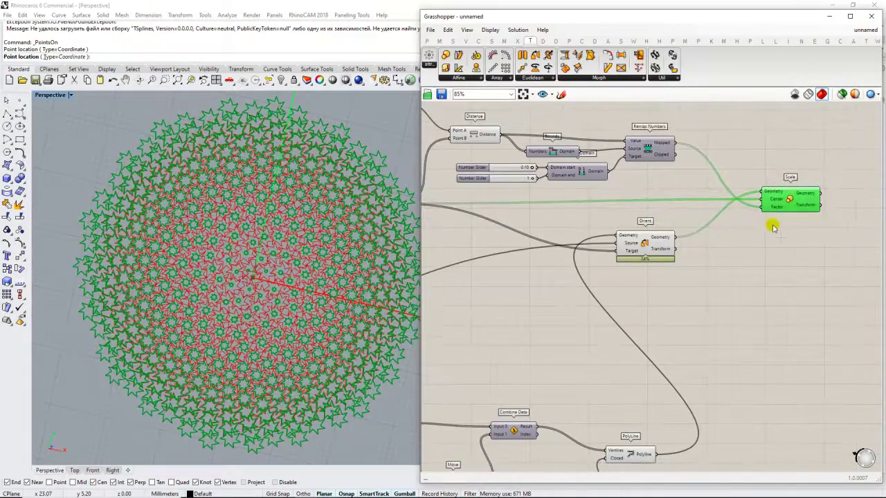
Step: Reverse the target domain by wiring slider 1 into Domain start and slider 0.10 into Domain end, swapping their positions
{"action": "scroll", "coordinate": [613, 214], "scroll_direction": "up", "scroll_amount": 3}
{"action": "left_click", "coordinate": [525, 193]}
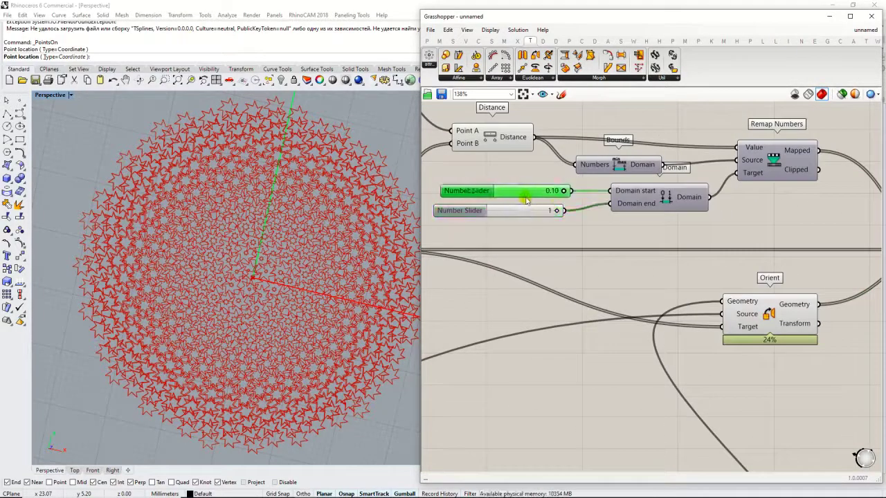
{"action": "left_click_drag", "start_coordinate": [565, 211], "coordinate": [610, 191]}
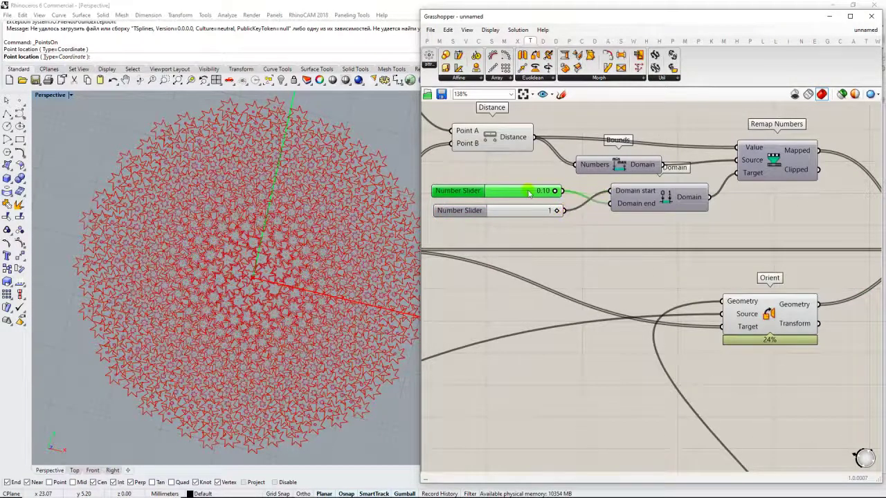
{"action": "mouse_move", "coordinate": [529, 191]}
{"action": "left_mouse_down"}
{"action": "mouse_move", "coordinate": [526, 220]}
{"action": "mouse_move", "coordinate": [519, 190]}
{"action": "left_mouse_up"}
{"action": "scroll", "coordinate": [588, 232], "scroll_direction": "down", "scroll_amount": 3}
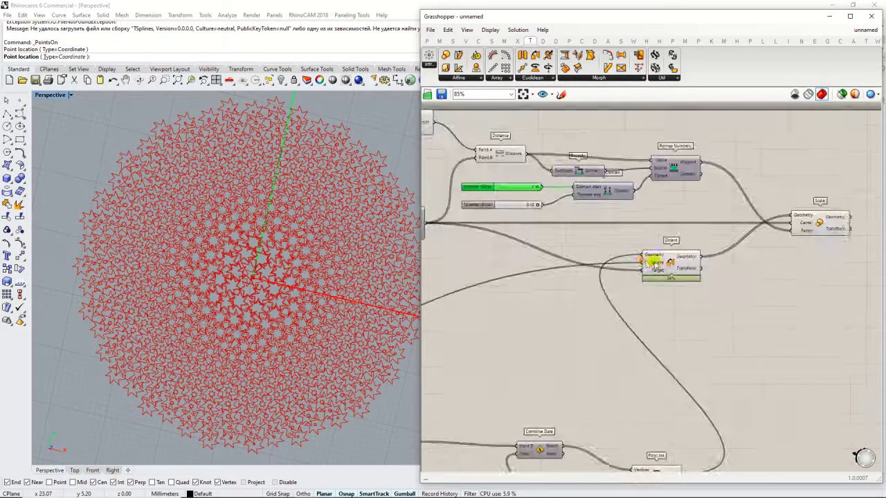
Step: Hide the Orient component's preview and check the scaled star pattern in the viewport
{"action": "left_click", "coordinate": [661, 262]}
{"action": "left_click", "coordinate": [710, 288]}
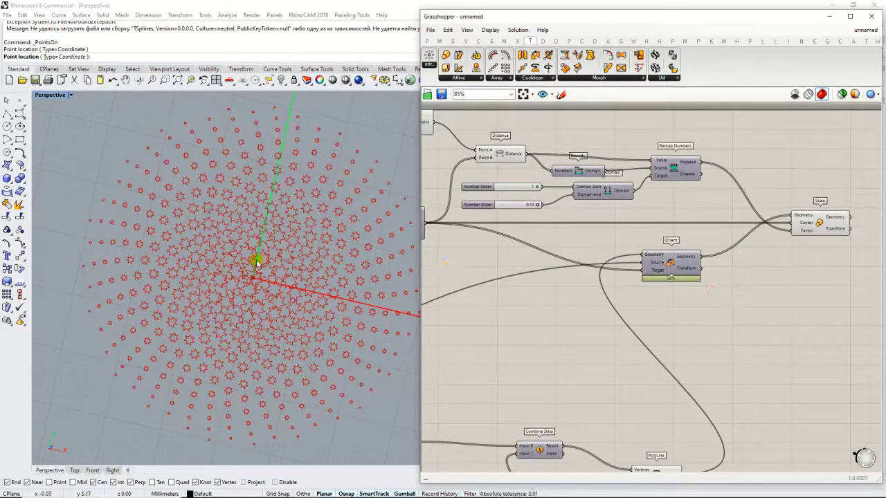
{"action": "scroll", "coordinate": [252, 279], "scroll_direction": "up", "scroll_amount": 5}
{"action": "scroll", "coordinate": [574, 191], "scroll_direction": "up", "scroll_amount": 5}
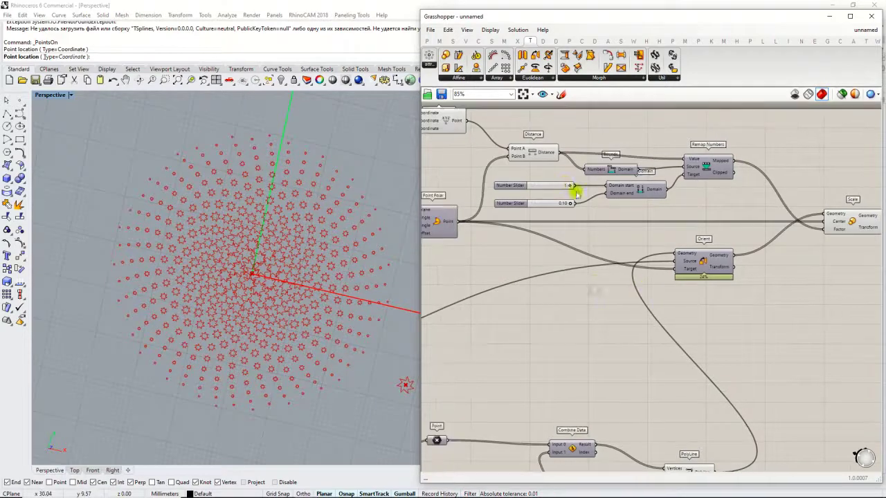
Step: Add a number slider set to 0.80, wire it into Domain start, and delete the slider set to 1
{"action": "double_click", "coordinate": [539, 194]}
{"action": "type", "text": "0"}
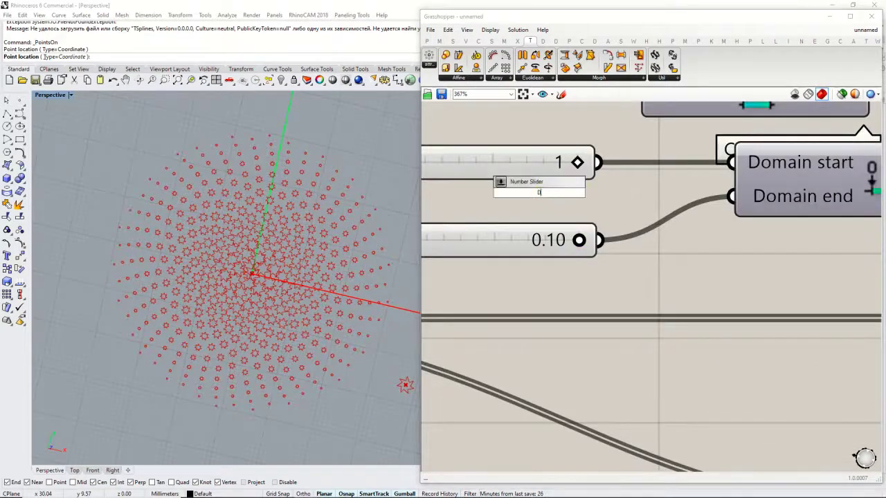
{"action": "type", "text": ".8"}
{"action": "key", "text": "Return"}
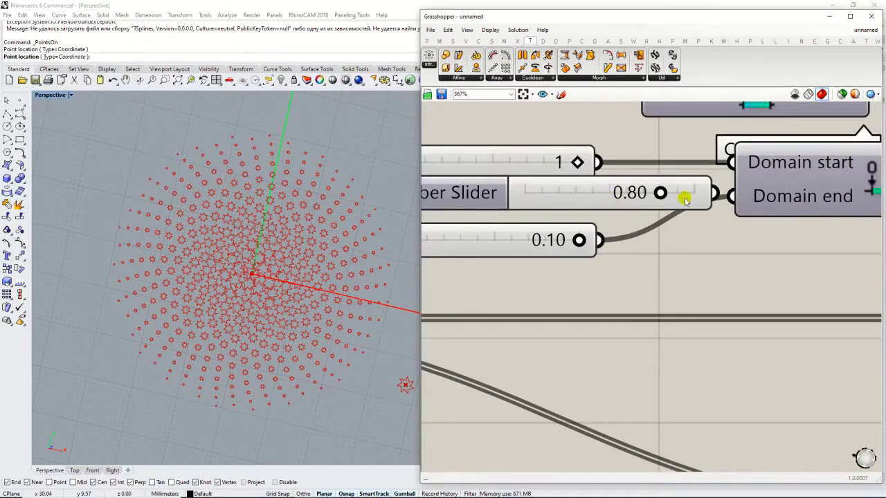
{"action": "left_click_drag", "start_coordinate": [731, 164], "coordinate": [731, 163]}
{"action": "left_click_drag", "start_coordinate": [565, 194], "coordinate": [497, 171]}
{"action": "left_click", "coordinate": [518, 167]}
{"action": "key", "text": "Delete"}
{"action": "left_click", "coordinate": [502, 202]}
Step: Examine the stars around the centre of the pattern for overlapping outlines
{"action": "scroll", "coordinate": [237, 273], "scroll_direction": "up", "scroll_amount": 6}
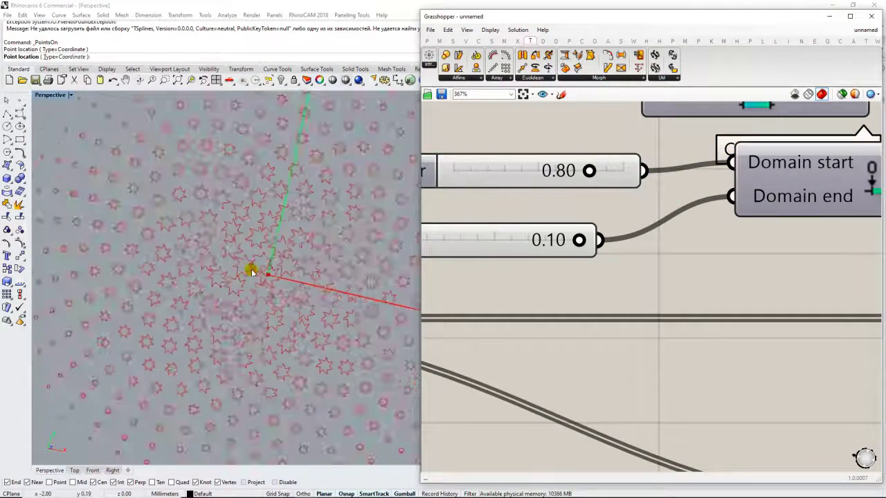
{"action": "scroll", "coordinate": [253, 270], "scroll_direction": "down", "scroll_amount": 6}
{"action": "scroll", "coordinate": [256, 270], "scroll_direction": "up", "scroll_amount": 6}
{"action": "scroll", "coordinate": [261, 256], "scroll_direction": "down", "scroll_amount": 5}
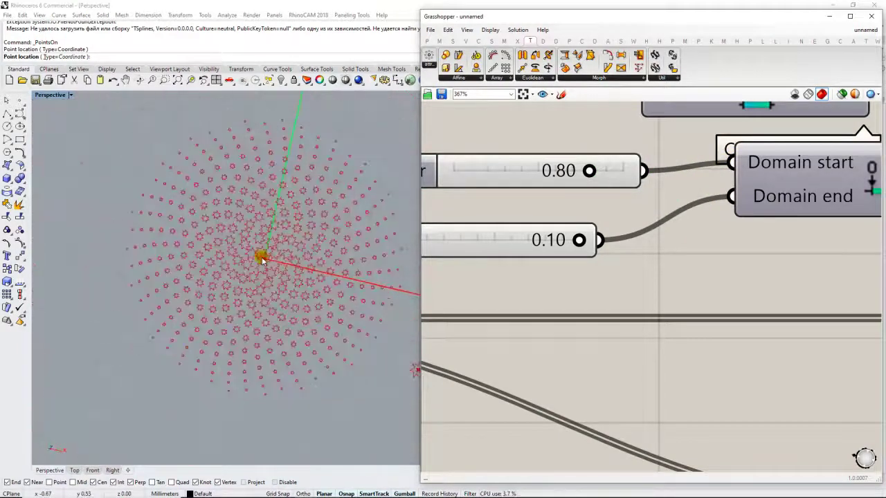
{"action": "scroll", "coordinate": [261, 259], "scroll_direction": "up", "scroll_amount": 5}
{"action": "scroll", "coordinate": [653, 233], "scroll_direction": "down", "scroll_amount": 4}
{"action": "scroll", "coordinate": [633, 218], "scroll_direction": "up", "scroll_amount": 2}
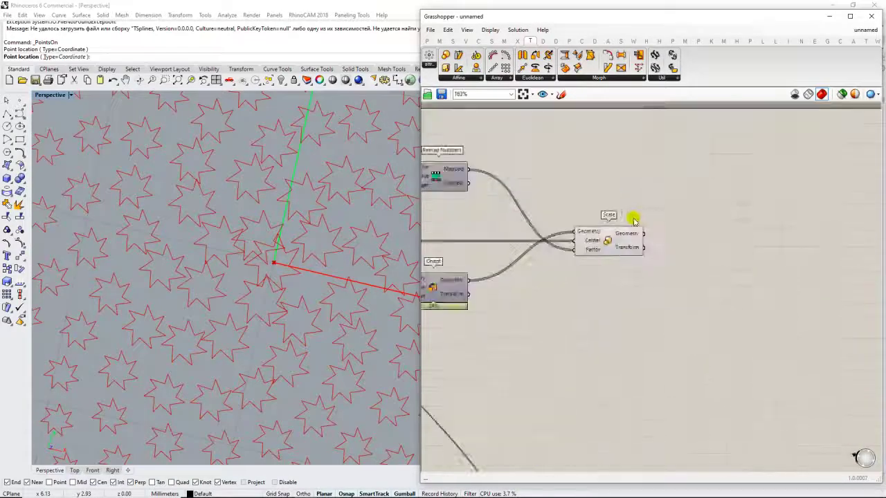
Step: Add a Region Union component beside Scale and wire Scale's Geometry output into its Curves input
{"action": "double_click", "coordinate": [633, 173]}
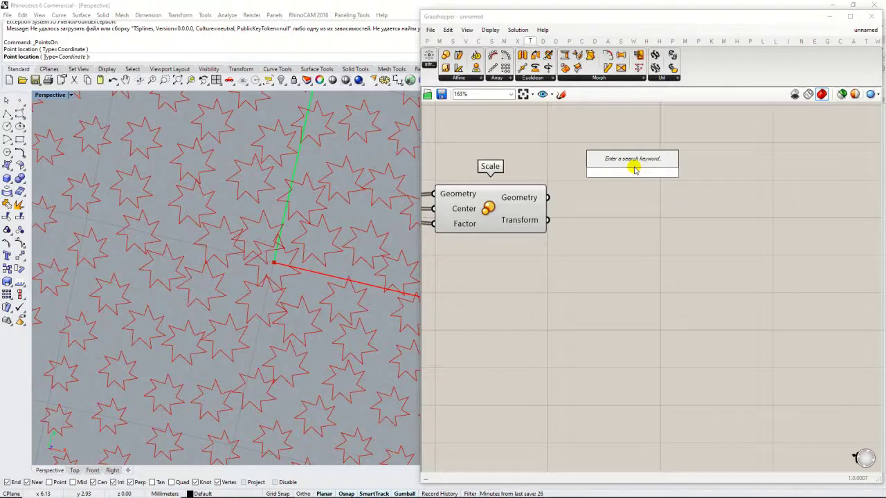
{"action": "type", "text": "regio"}
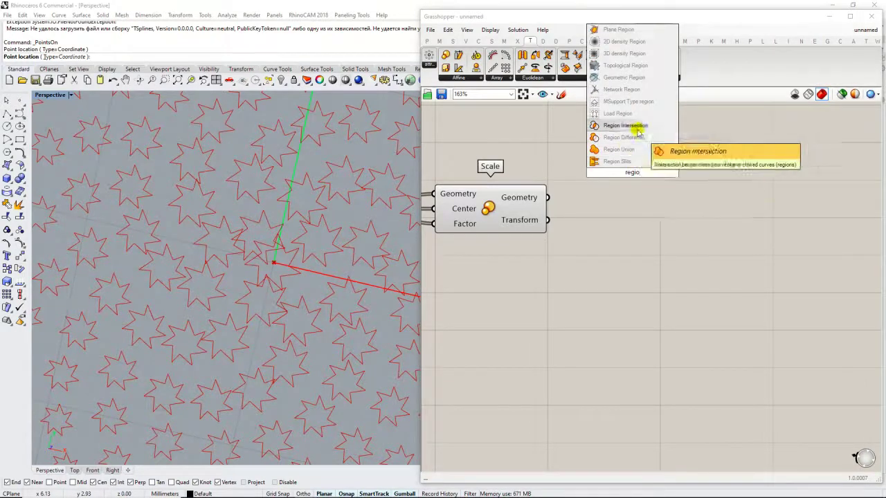
{"action": "left_click", "coordinate": [624, 150]}
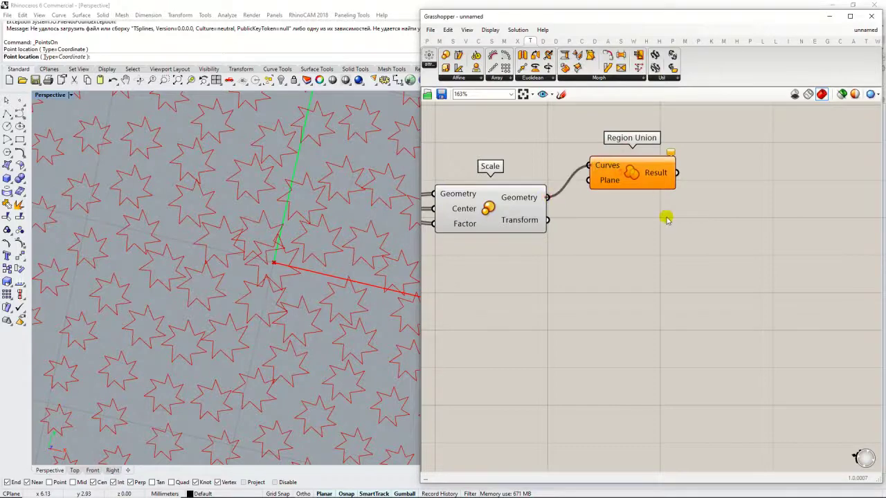
{"action": "left_click_drag", "start_coordinate": [613, 167], "coordinate": [661, 212]}
Step: Hide the Scale component's preview and inspect the merged star outlines in the viewport
{"action": "left_click", "coordinate": [482, 192]}
{"action": "key", "text": "ctrl+q"}
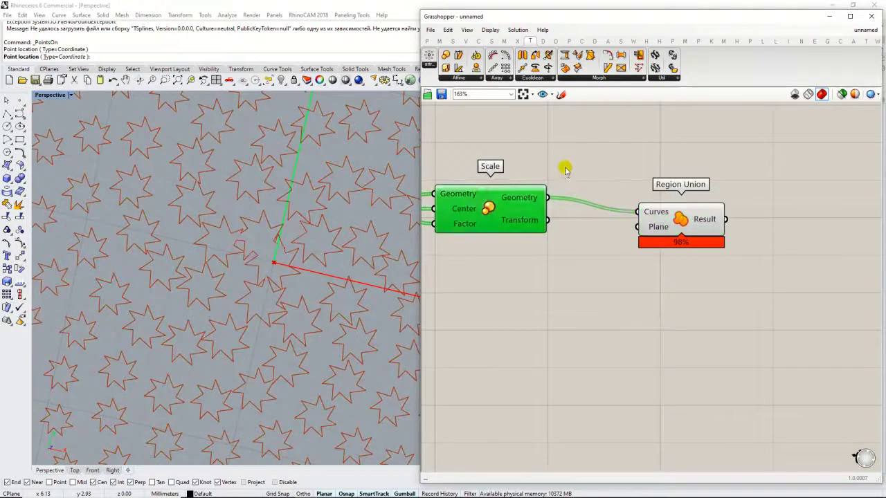
{"action": "left_click", "coordinate": [561, 170]}
{"action": "scroll", "coordinate": [236, 205], "scroll_direction": "up", "scroll_amount": 3}
{"action": "scroll", "coordinate": [292, 245], "scroll_direction": "down", "scroll_amount": 10}
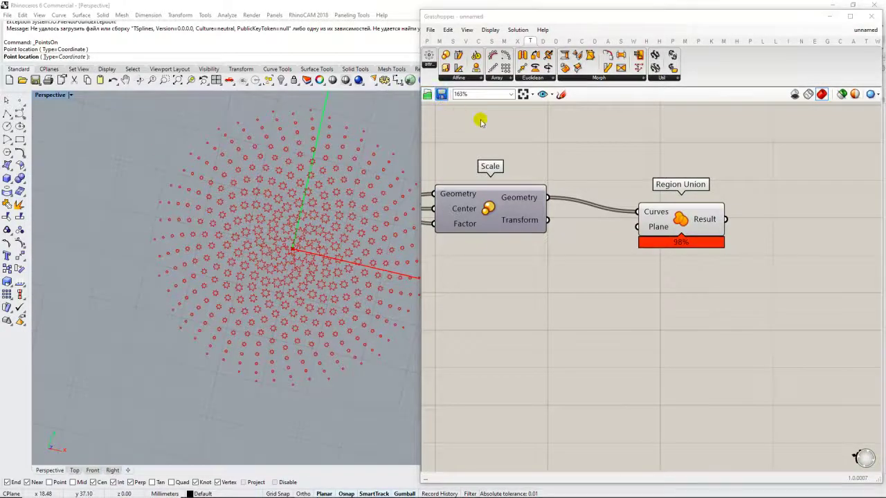
Step: Save the Grasshopper definition under the file name 01
{"action": "key", "text": "ctrl+s"}
{"action": "left_click_drag", "start_coordinate": [416, 200], "coordinate": [416, 139]}
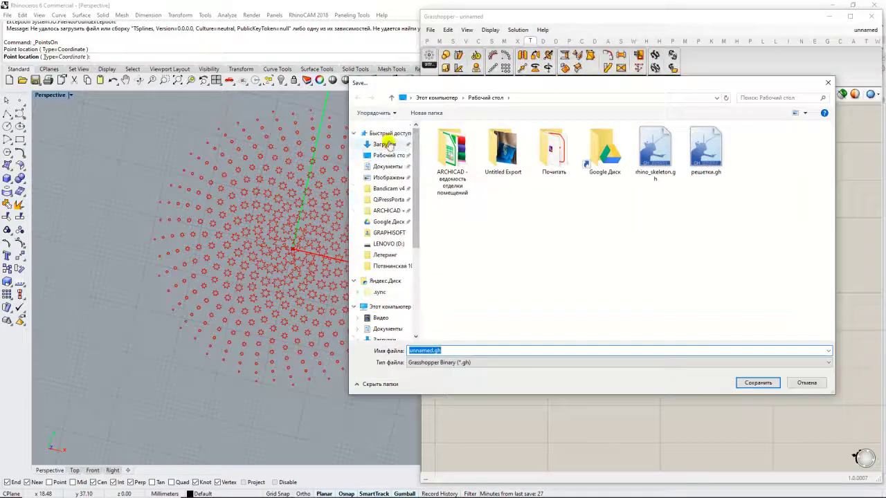
{"action": "left_click", "coordinate": [456, 351]}
{"action": "type", "text": "01"}
{"action": "key", "text": "Return"}
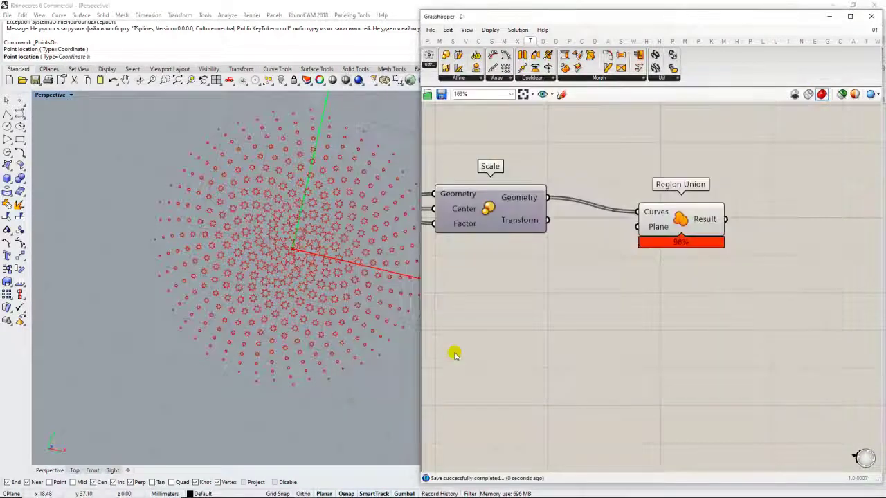